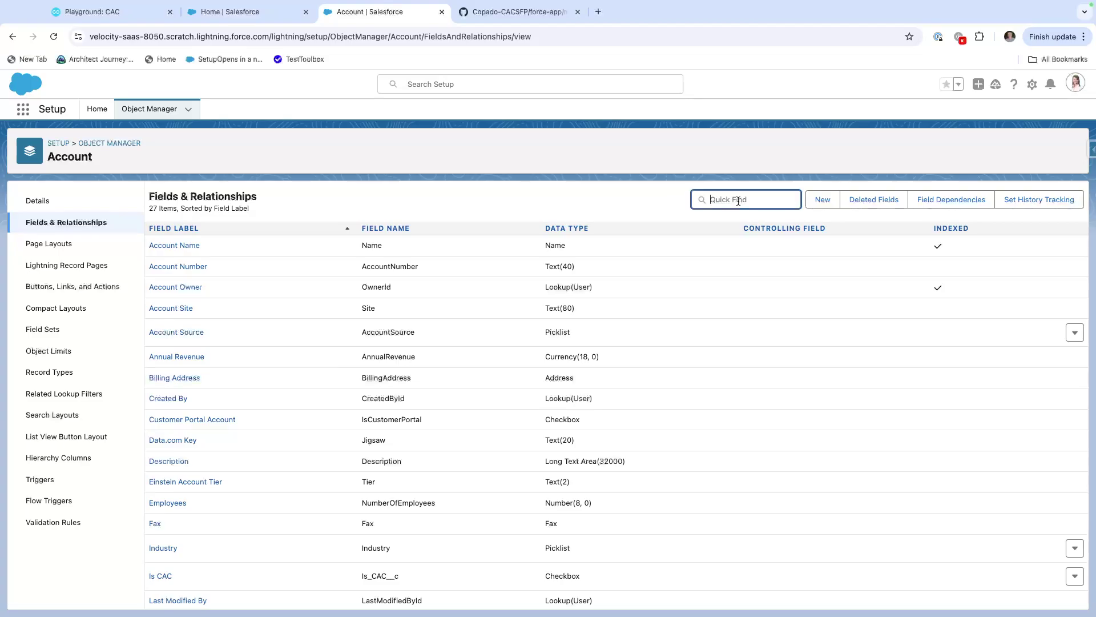
# Step: Create a Number custom field labelled "Balance 1" on Account with length 15 and 3 decimal places, and save it
pyautogui.click(826, 201)
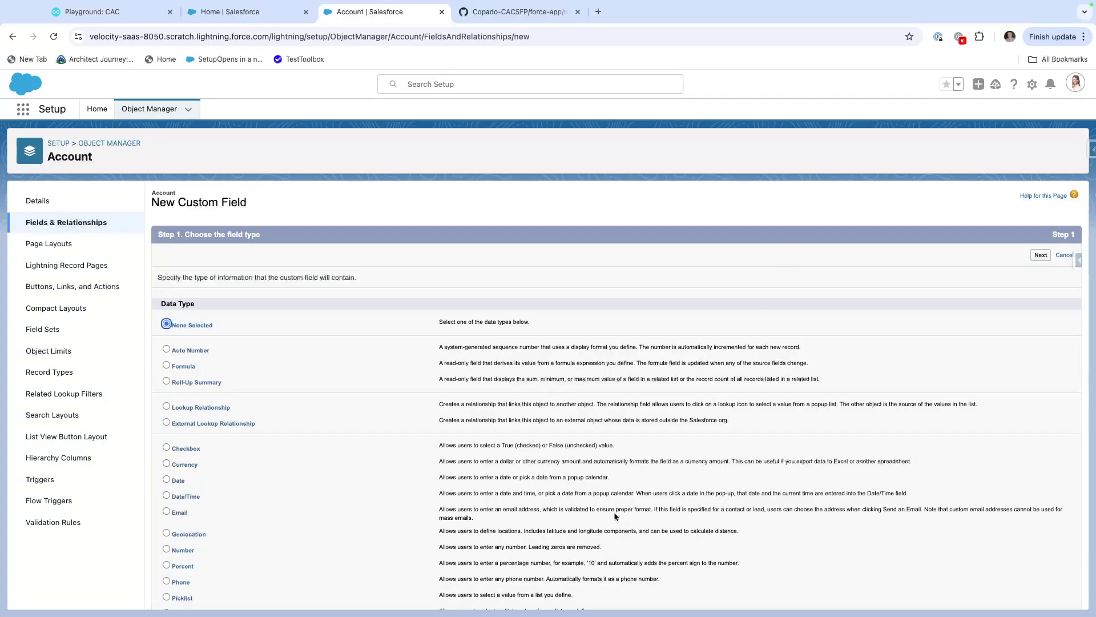
pyautogui.scroll(-3, 318, 547)
pyautogui.click(166, 392)
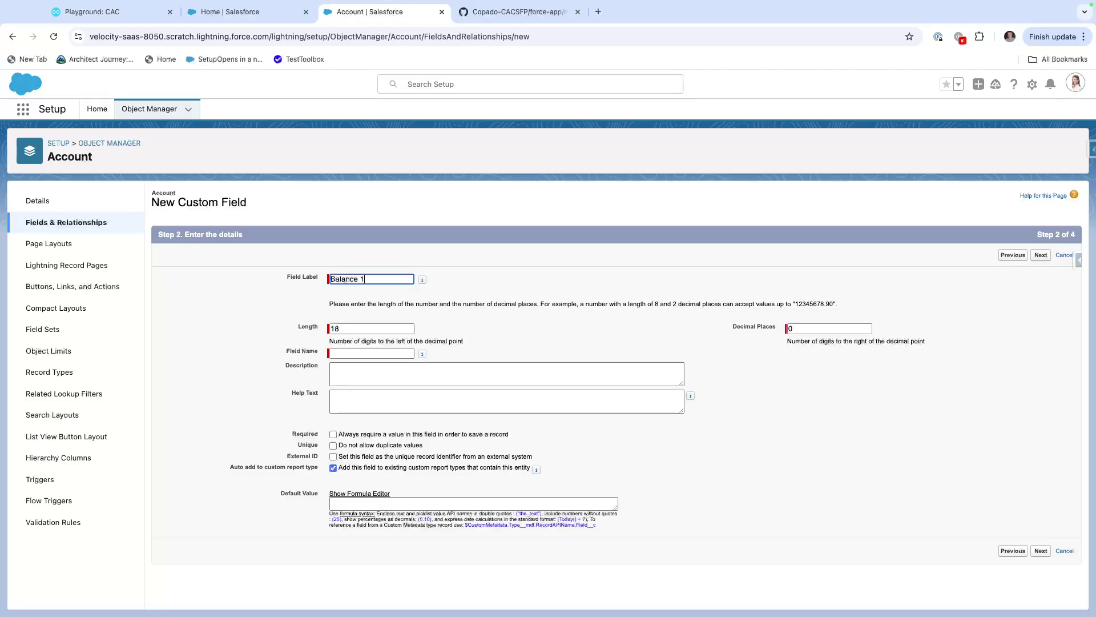
pyautogui.press('Tab')
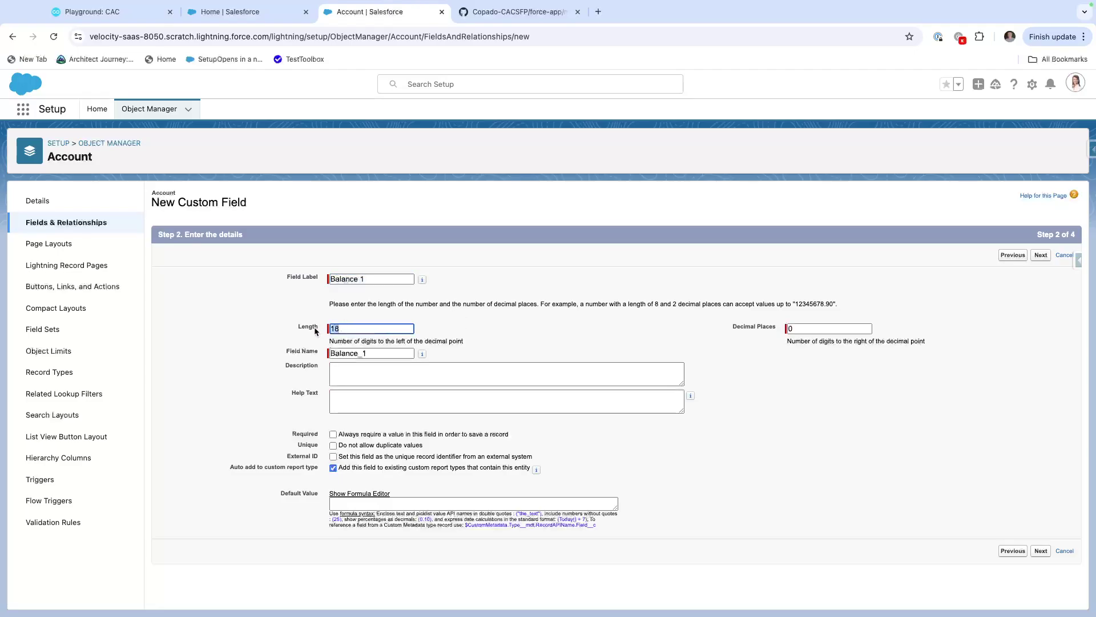
pyautogui.write('15')
pyautogui.press('Tab')
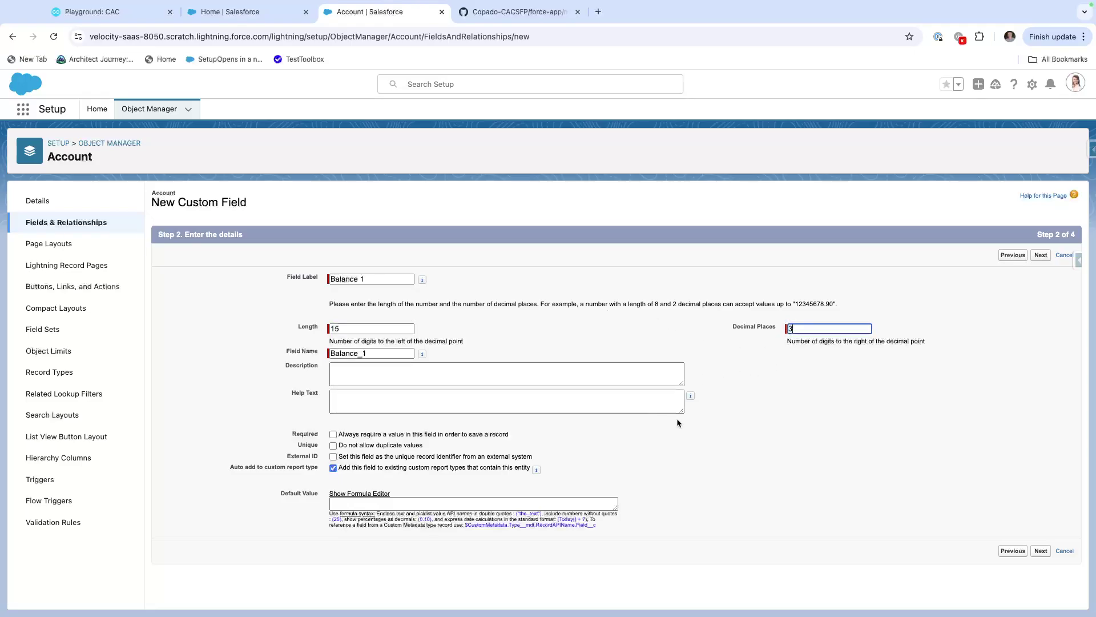
pyautogui.click(1040, 551)
pyautogui.click(1041, 256)
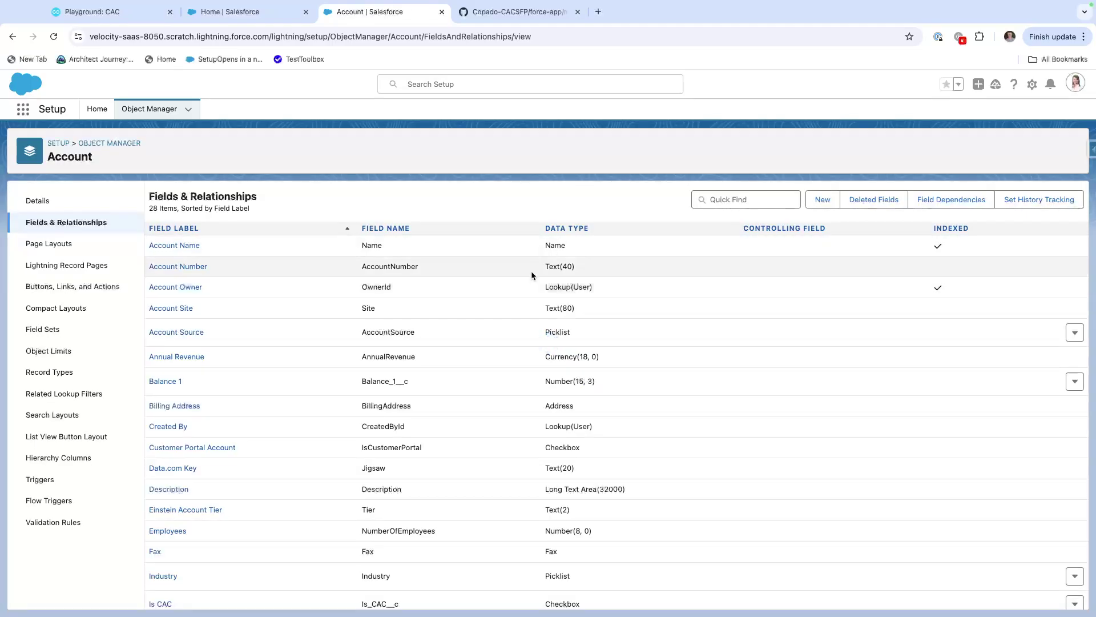
# Step: Switch to the Copado org from the playground page and start a new user story with the User Story record type
pyautogui.click(103, 11)
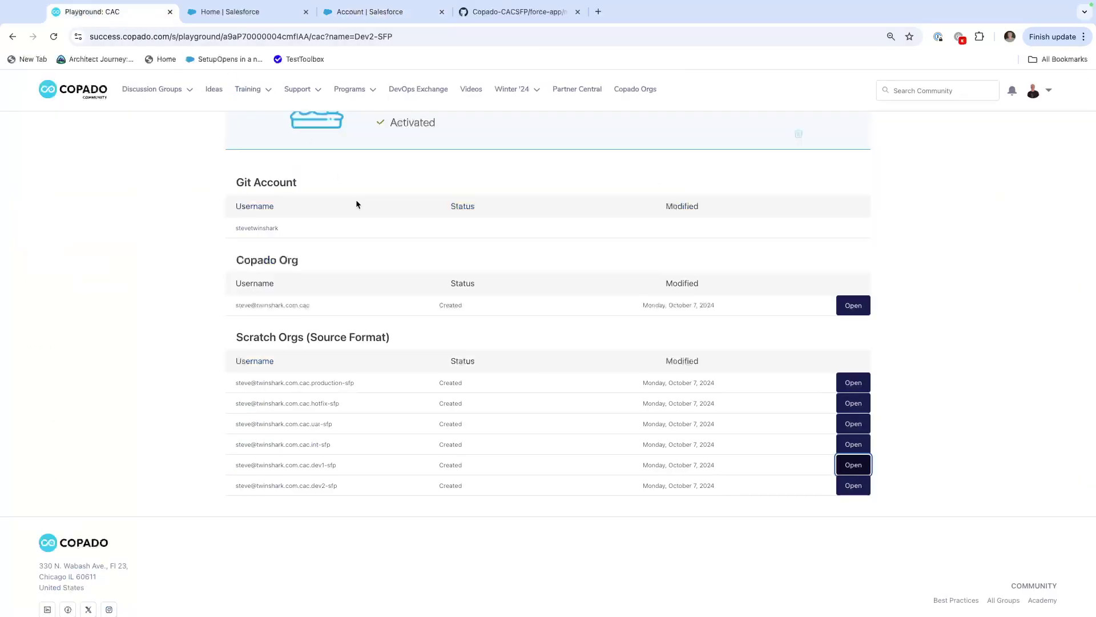
pyautogui.click(851, 308)
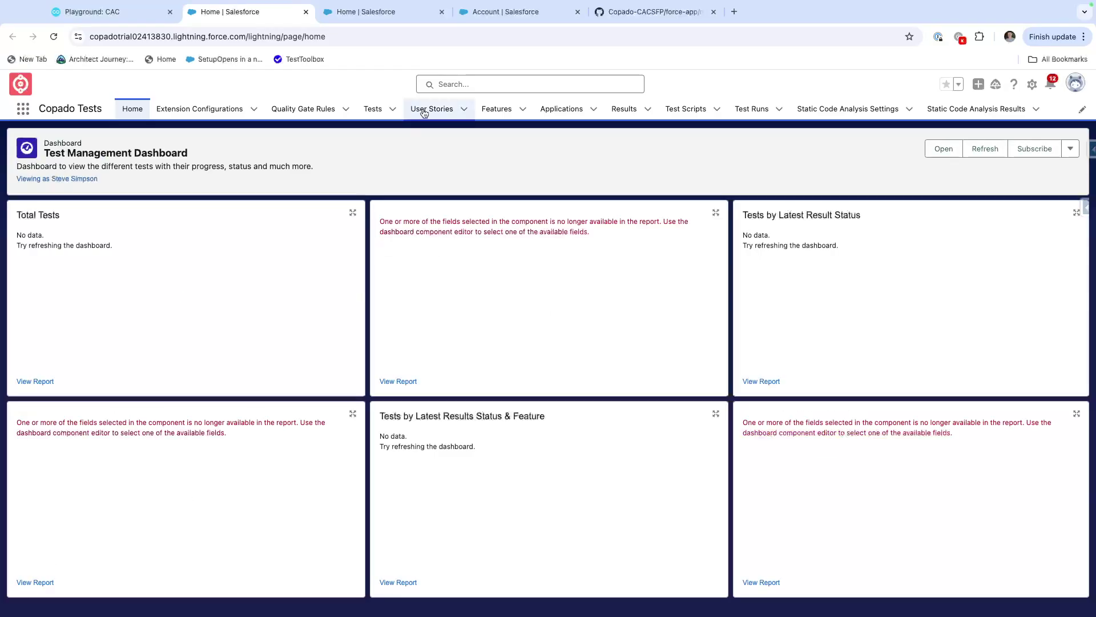
pyautogui.click(425, 113)
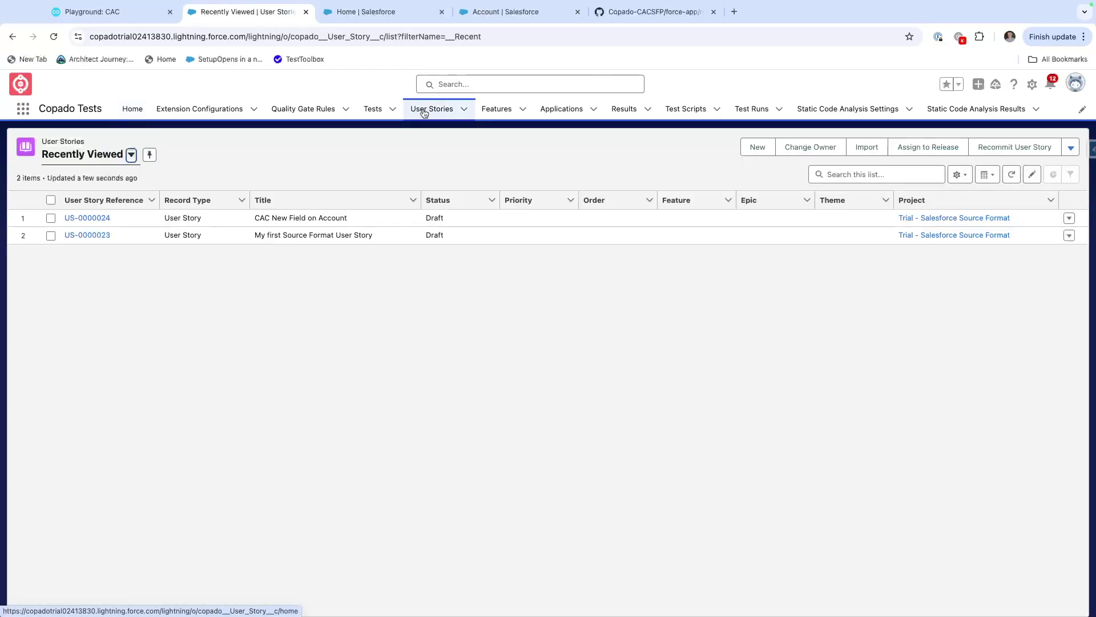
pyautogui.click(749, 150)
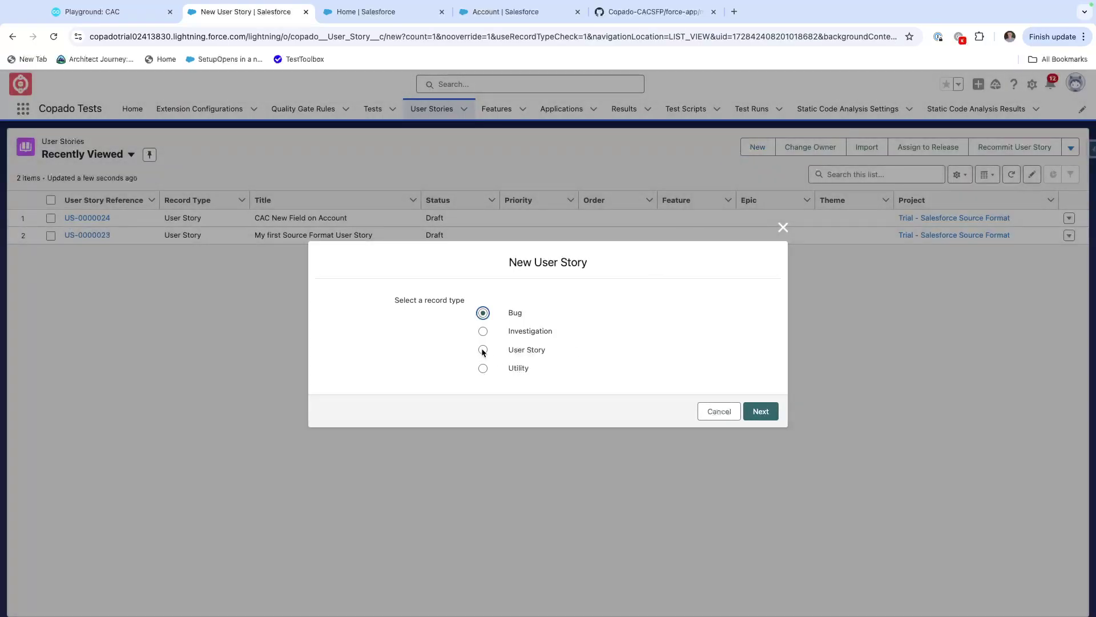
pyautogui.click(483, 350)
pyautogui.click(761, 411)
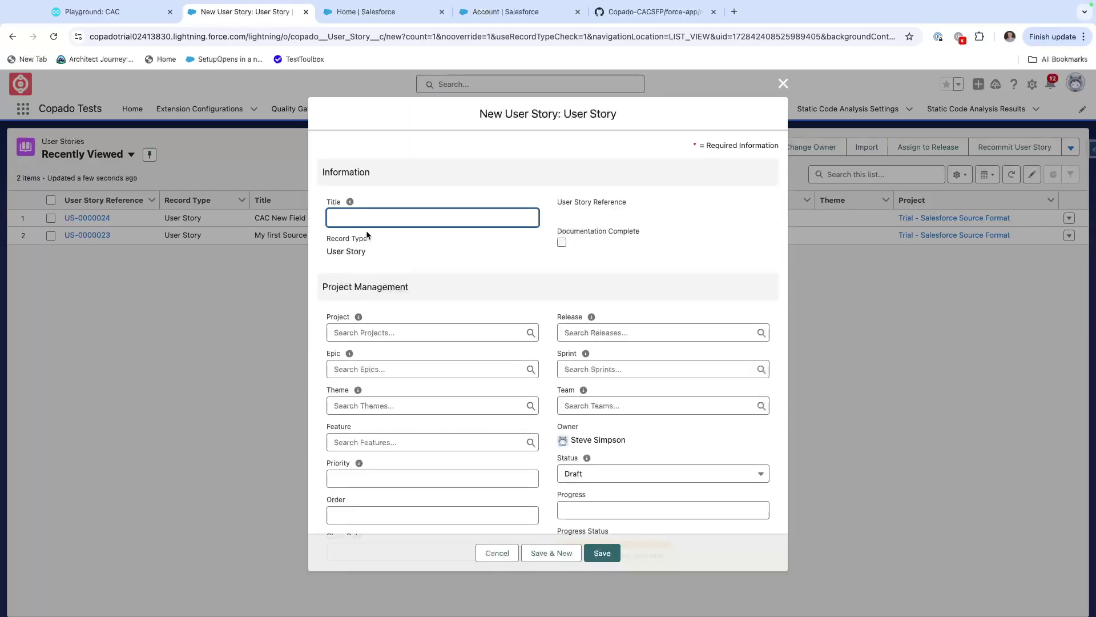
# Step: Title the user story "Balance 1", assign it to the "Trial - Salesforce Source Format" project, and save it
pyautogui.write('Balance 1')
pyautogui.click(381, 339)
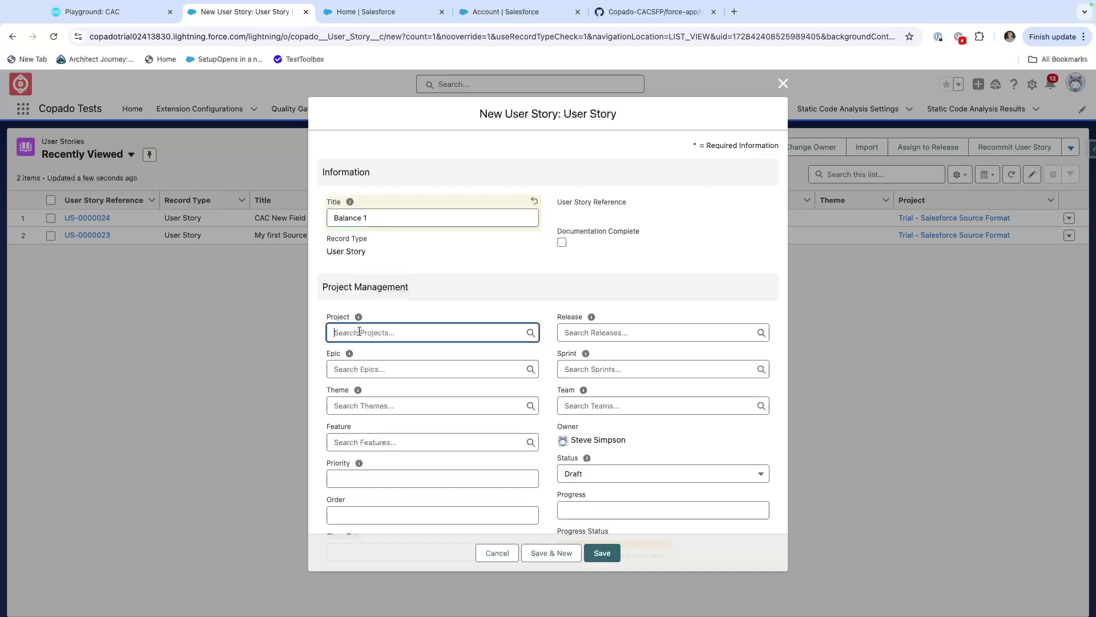
pyautogui.click(372, 371)
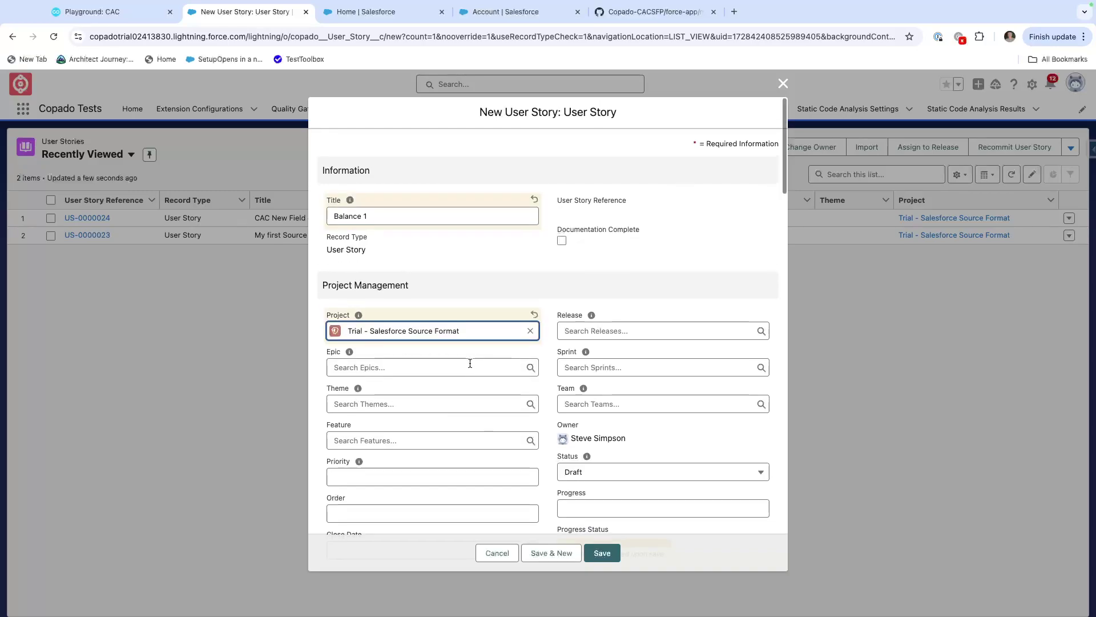
pyautogui.scroll(-3, 470, 354)
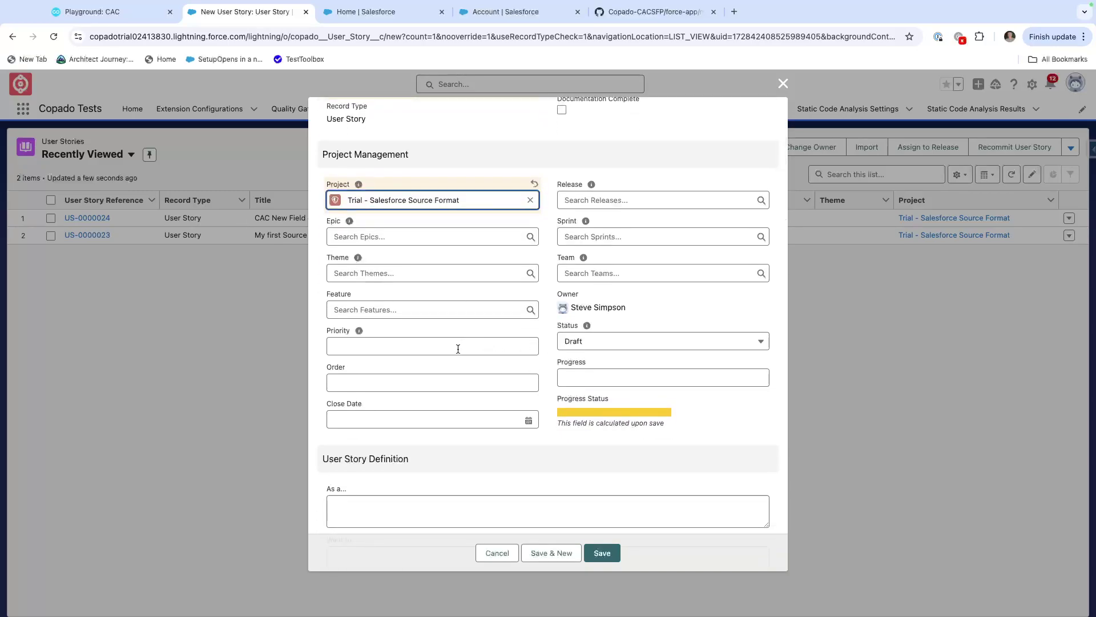
pyautogui.scroll(-5, 443, 332)
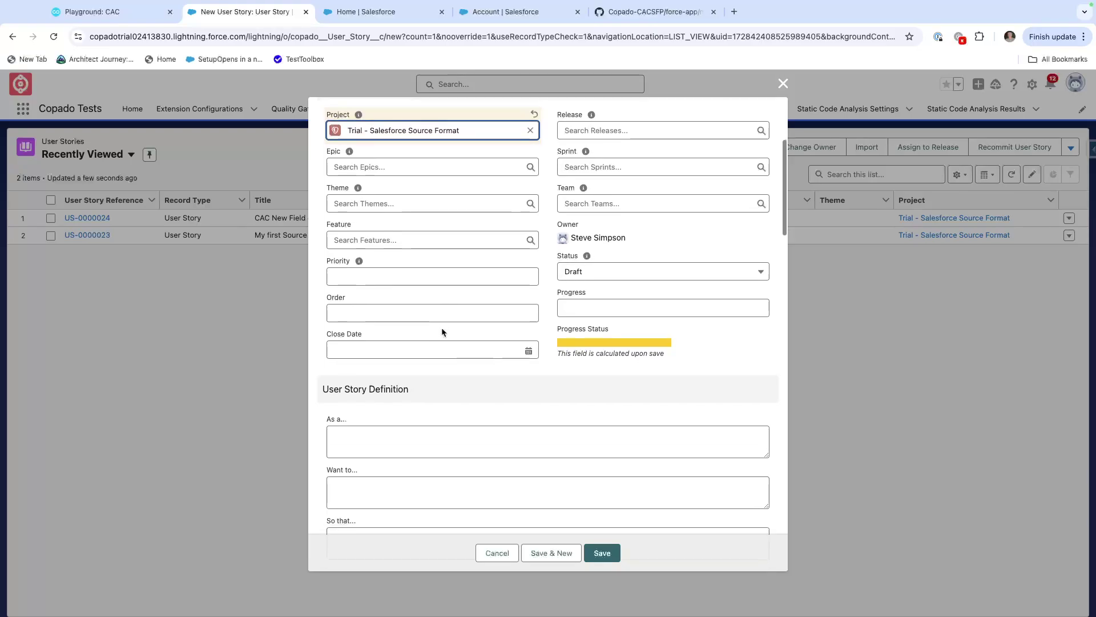
pyautogui.scroll(-1, 443, 331)
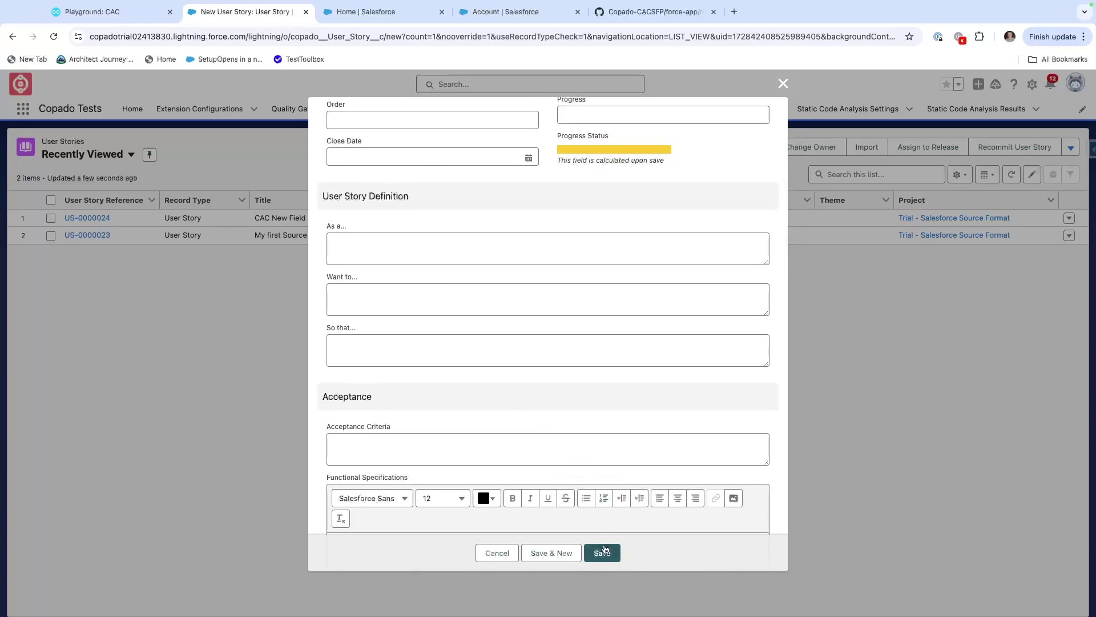
pyautogui.click(602, 548)
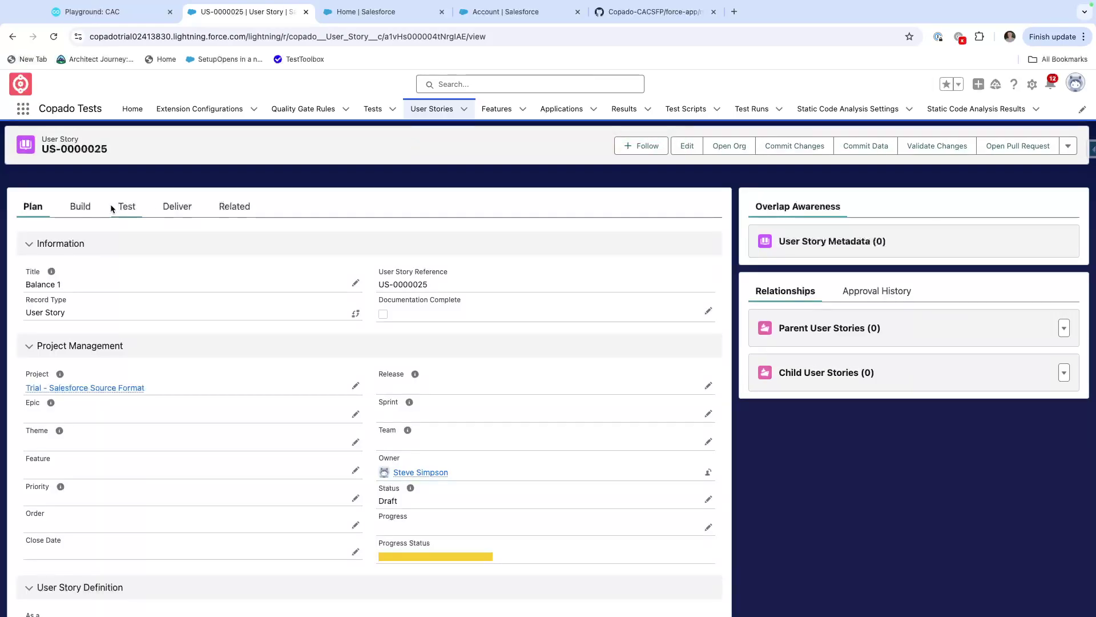
# Step: Set the user story's build credential to Dev1-SFP and save the record
pyautogui.click(81, 208)
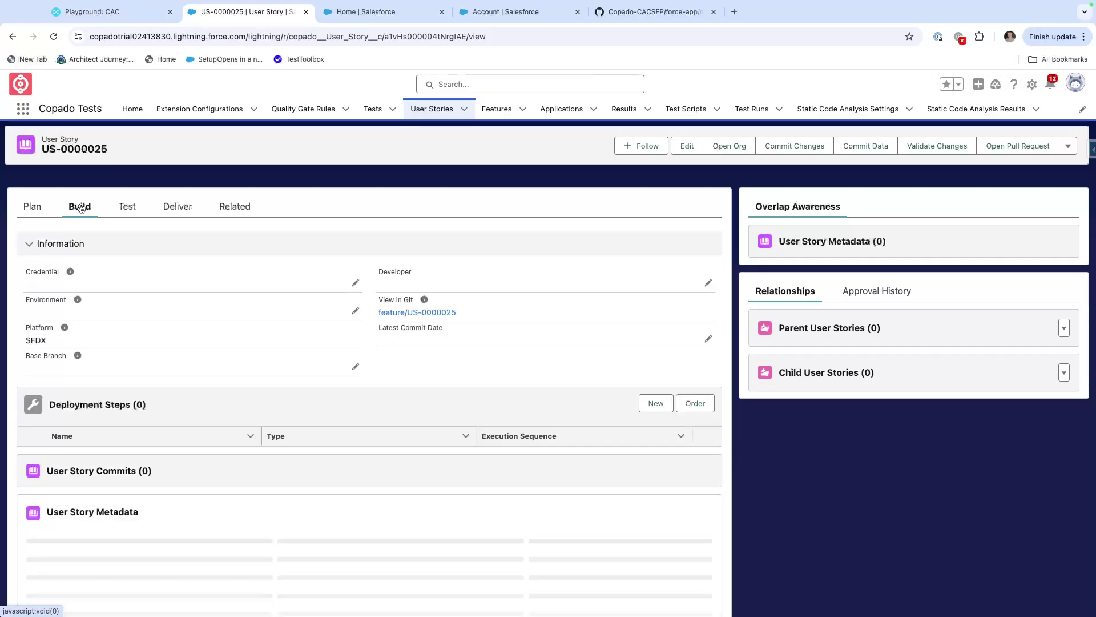
pyautogui.click(356, 284)
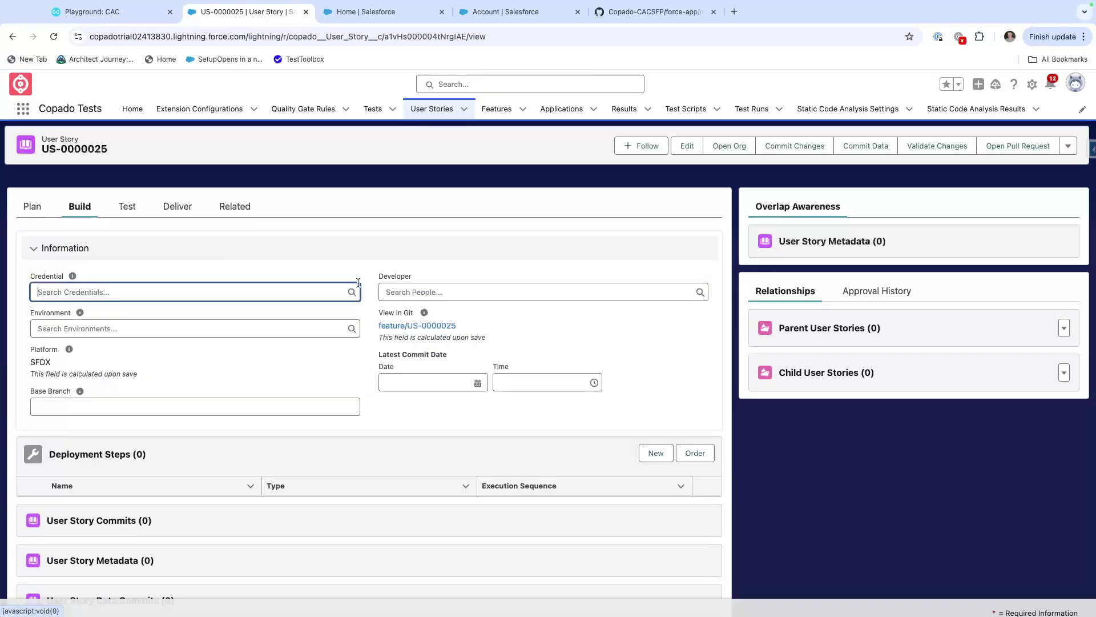
pyautogui.click(191, 290)
pyautogui.click(109, 334)
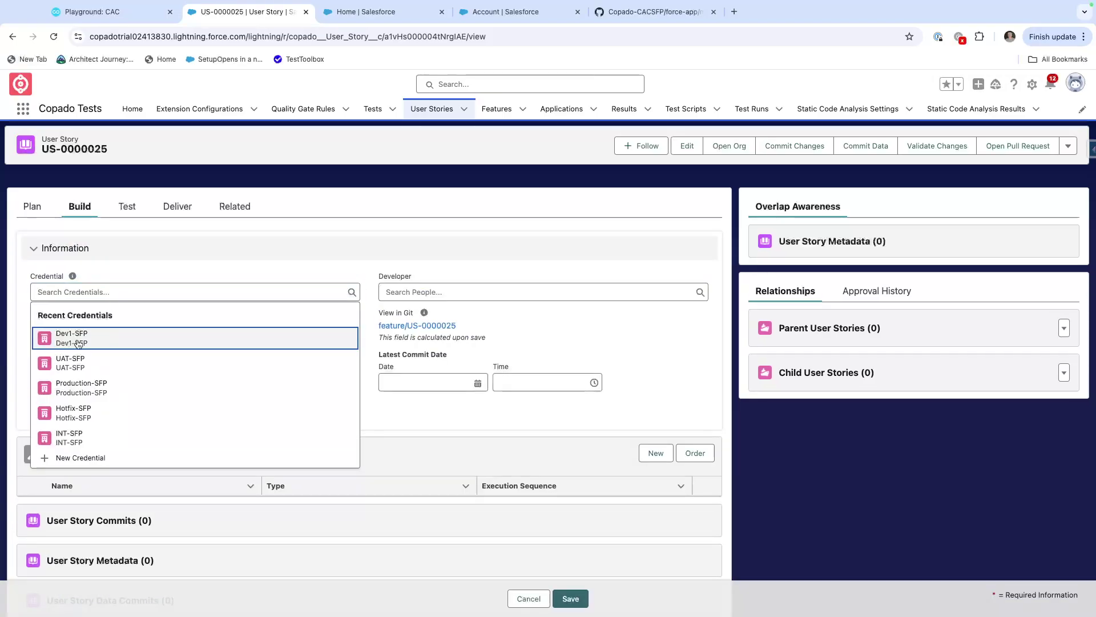
pyautogui.click(571, 598)
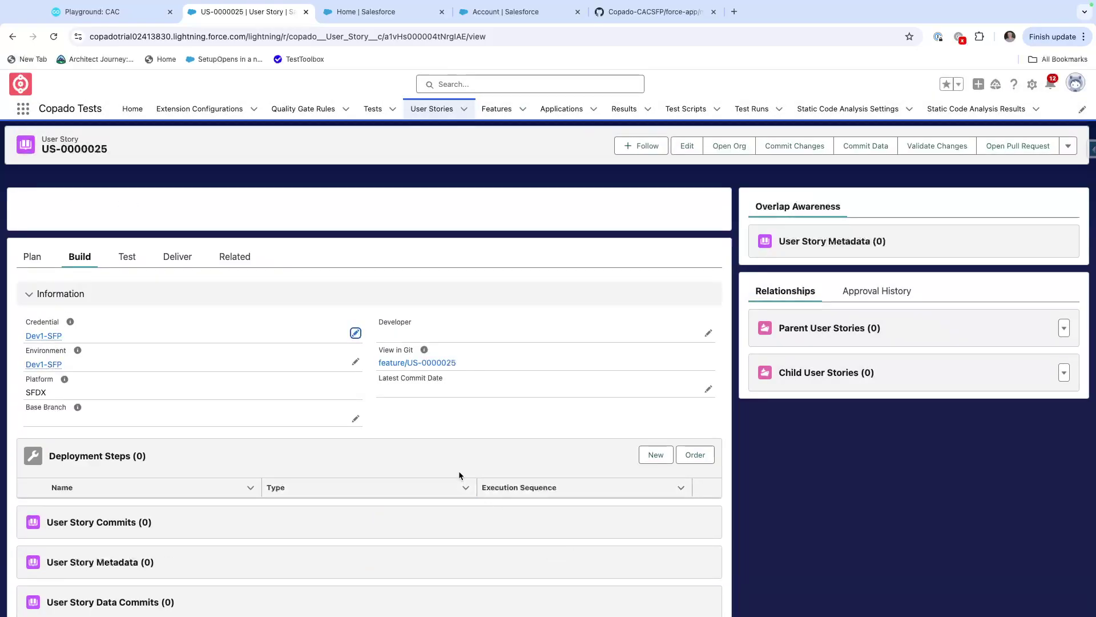
# Step: Start committing changes for the user story and retrieve the metadata changed after 2:30 PM on 10/7/2024
pyautogui.click(790, 146)
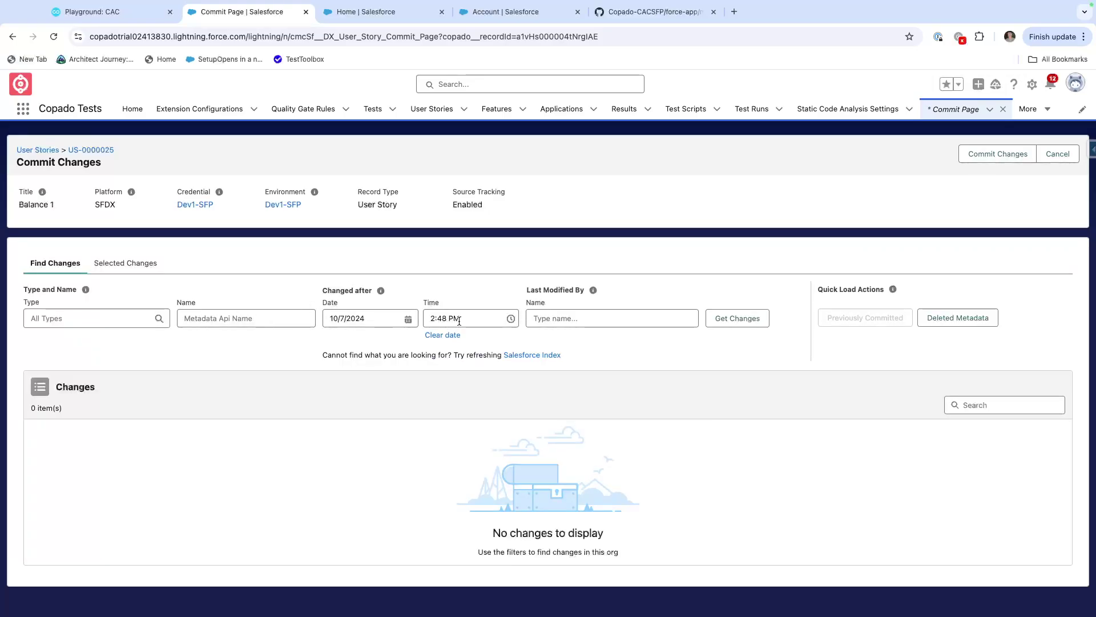
pyautogui.click(459, 321)
pyautogui.click(478, 409)
pyautogui.click(748, 317)
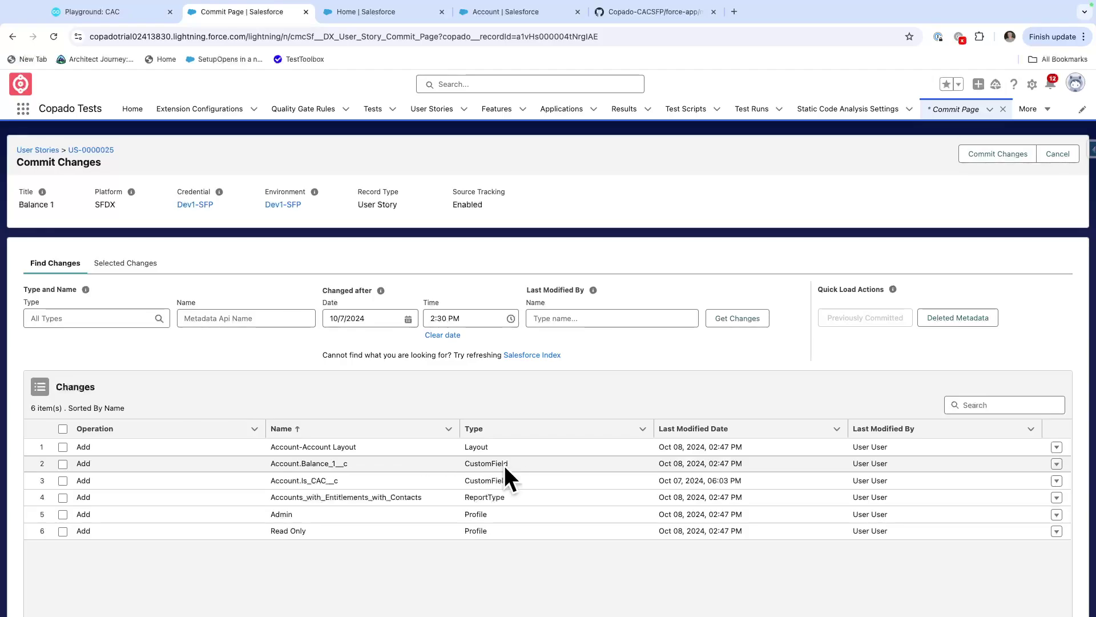
# Step: Select the Account.Balance_1__c custom field and commit it with the default commit message
pyautogui.click(63, 463)
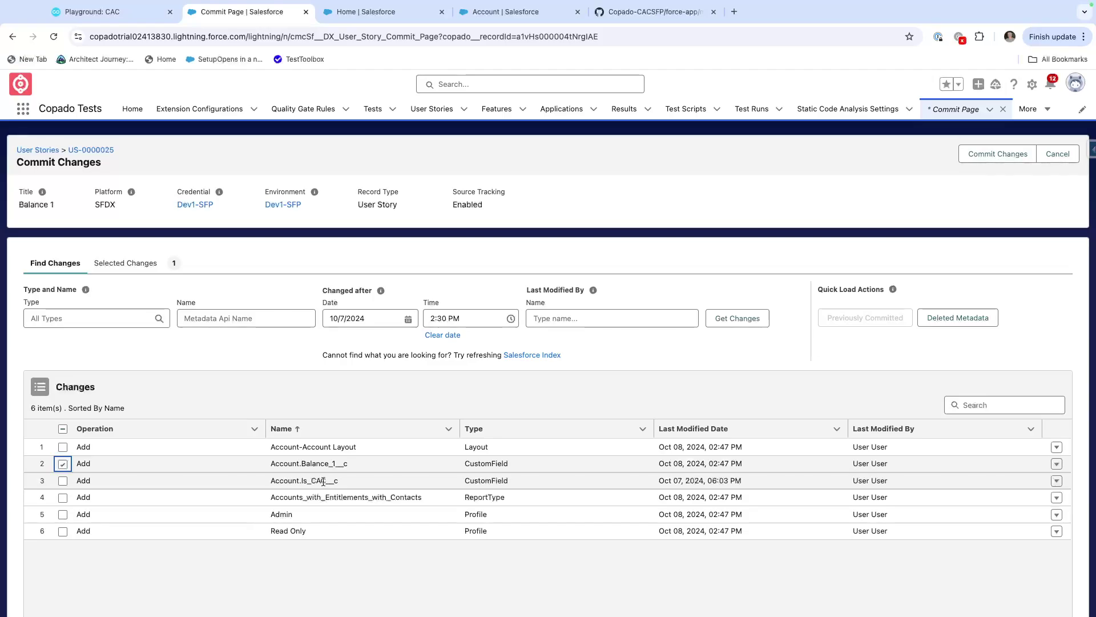
pyautogui.click(372, 464)
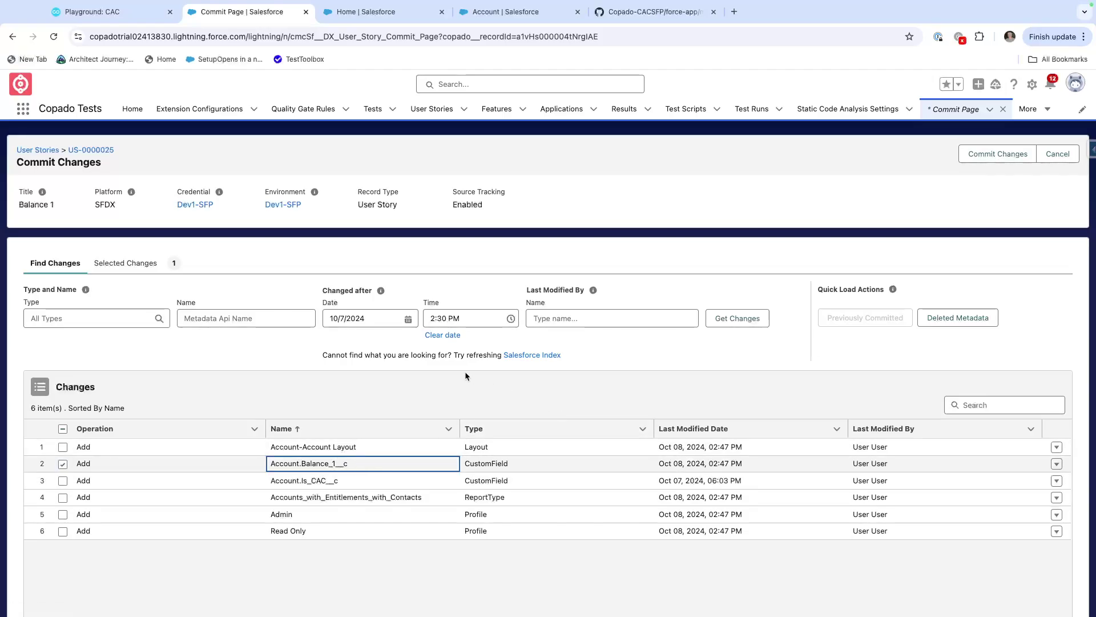
pyautogui.click(985, 158)
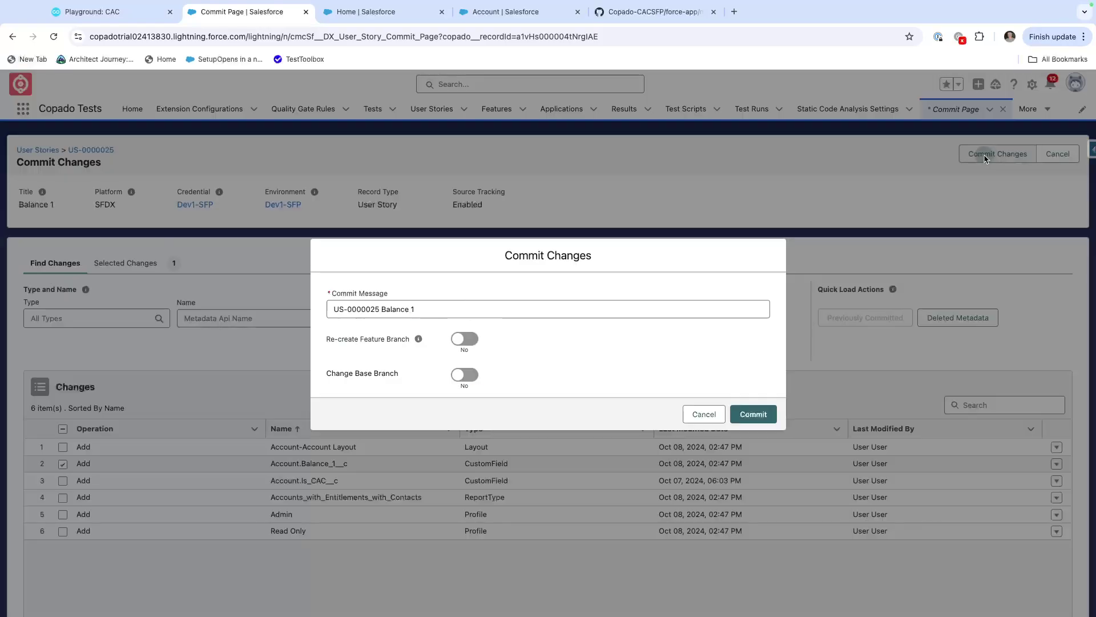
pyautogui.click(753, 415)
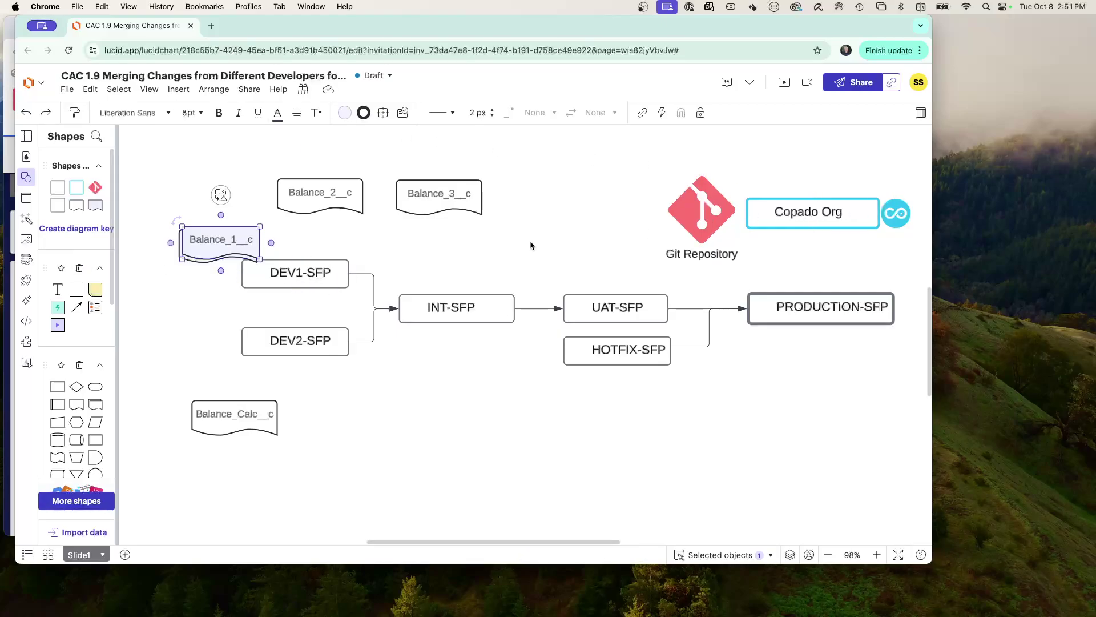
# Step: In the Lucidchart pipeline diagram, move the Balance_1__c shape from DEV1-SFP to INT-SFP
pyautogui.moveTo(231, 242); pyautogui.dragTo(484, 271)
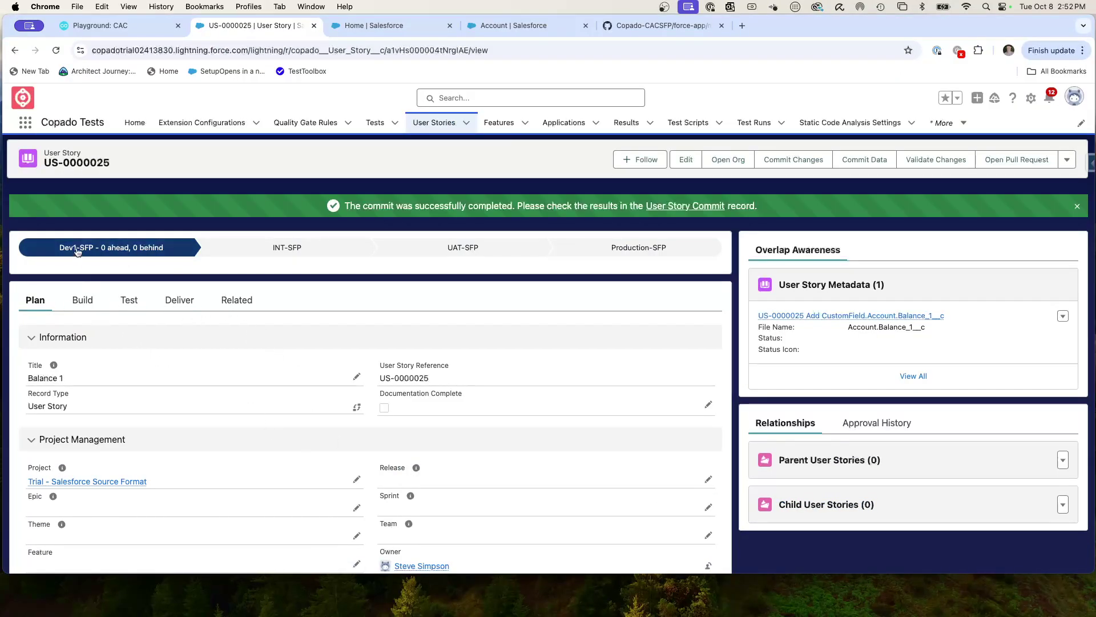
# Step: Back in the Copado user story, examine its pipeline status and build information after the commit
pyautogui.scroll(-1, 133, 270)
pyautogui.scroll(1, 132, 270)
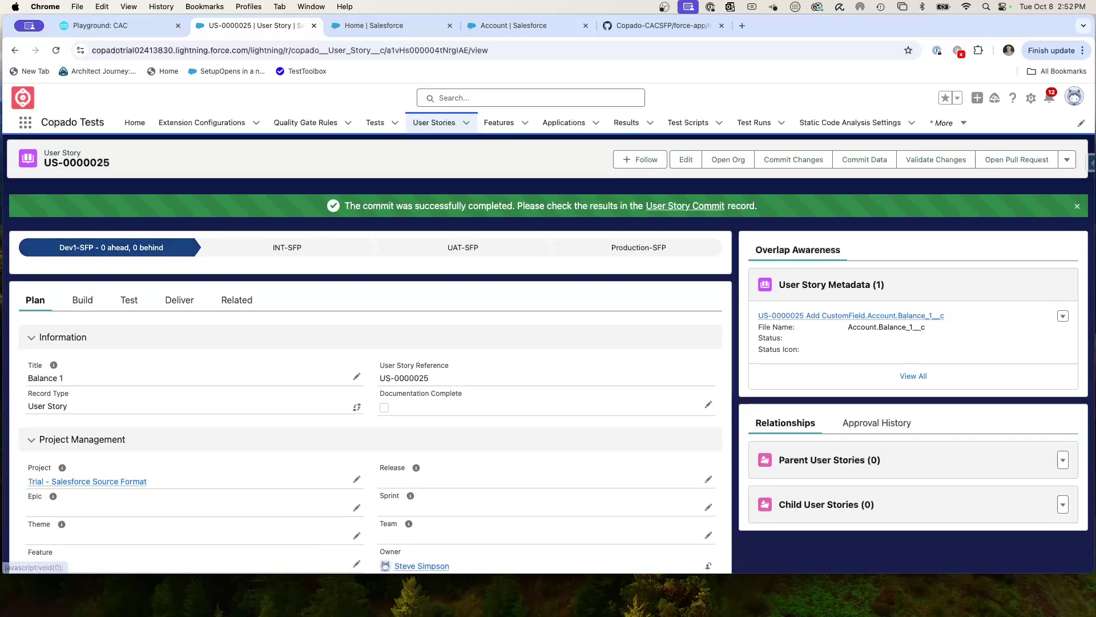
pyautogui.scroll(-1, 177, 355)
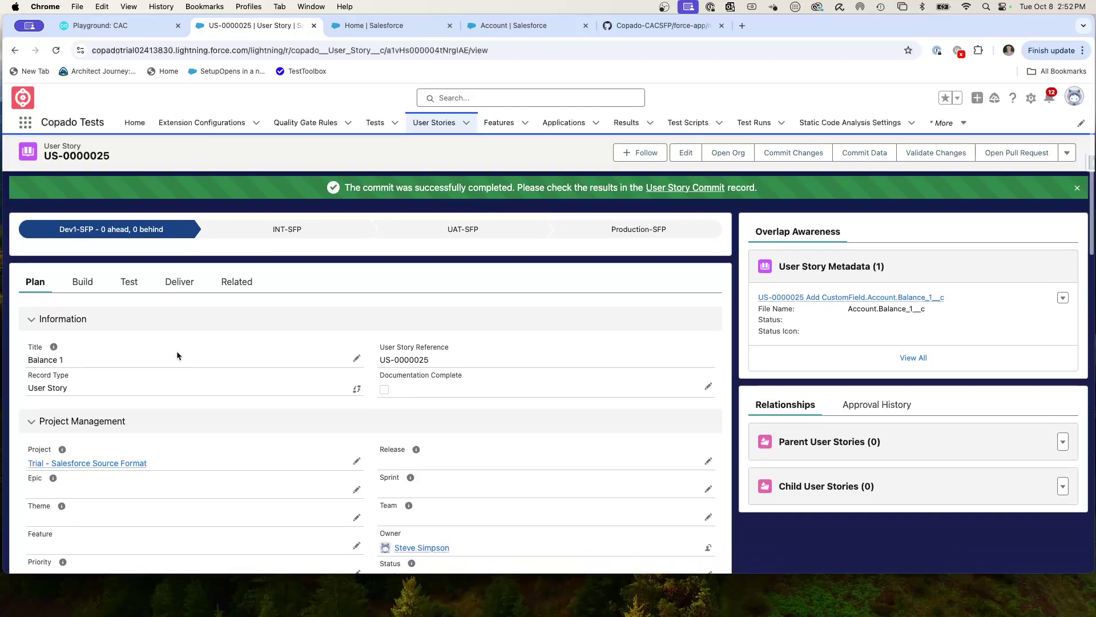
pyautogui.click(96, 277)
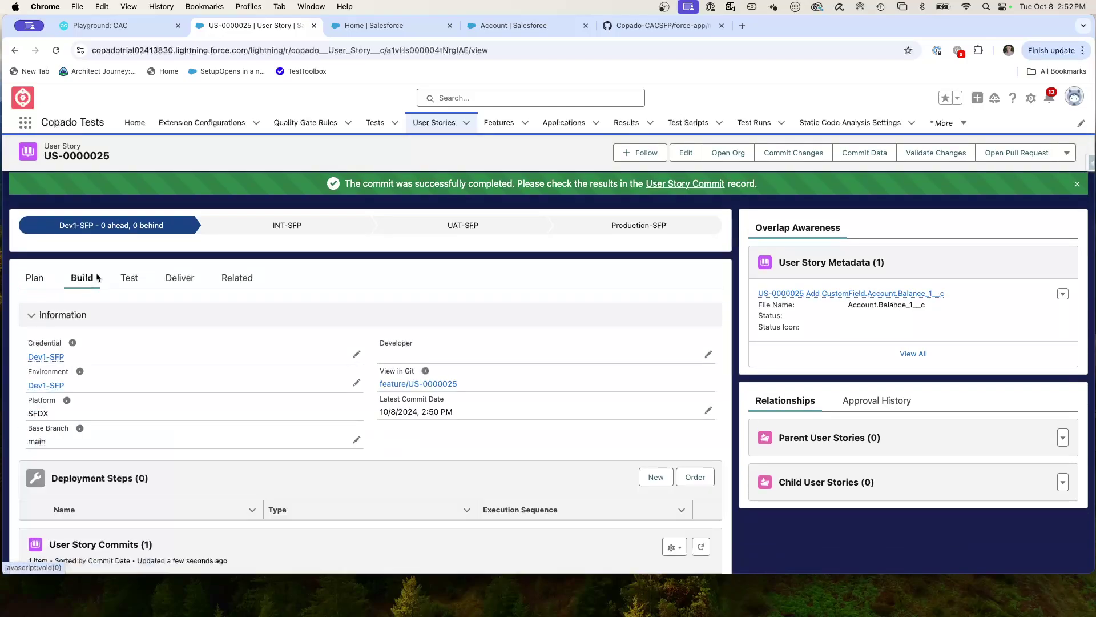
pyautogui.scroll(-5, 177, 454)
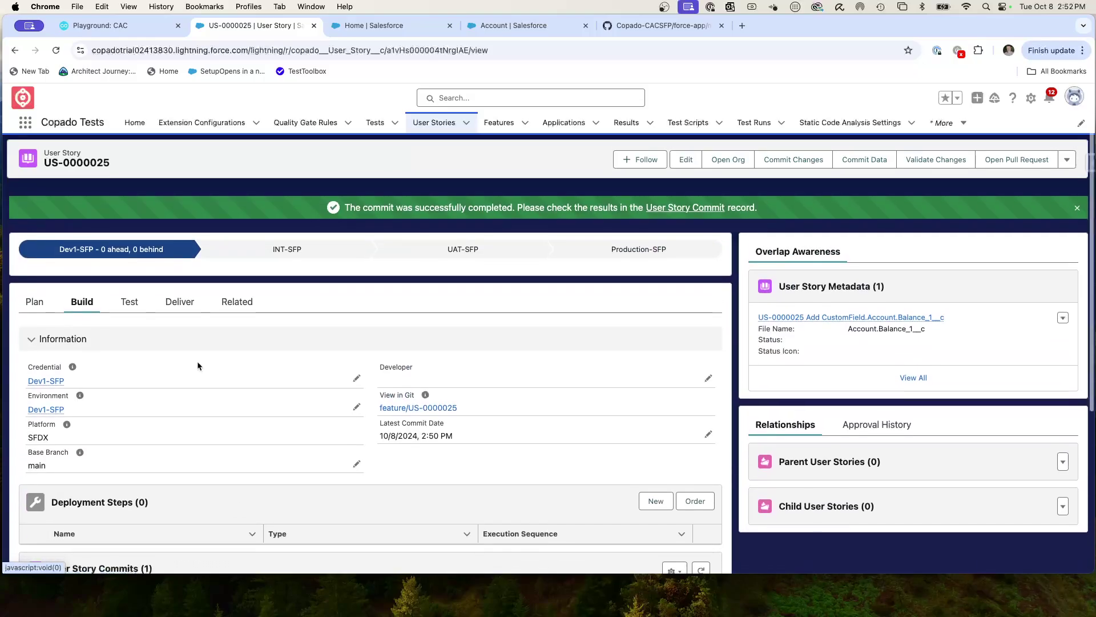
# Step: Enable Promote and Deploy in the Balance 1 user story's delivery settings and save the record
pyautogui.click(175, 304)
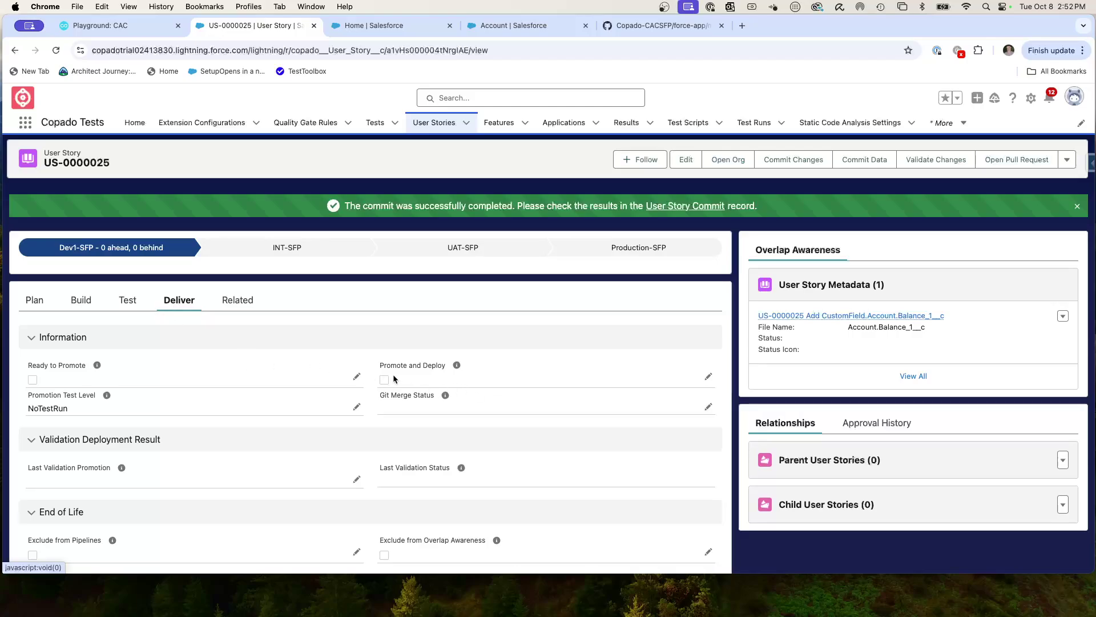
pyautogui.click(708, 377)
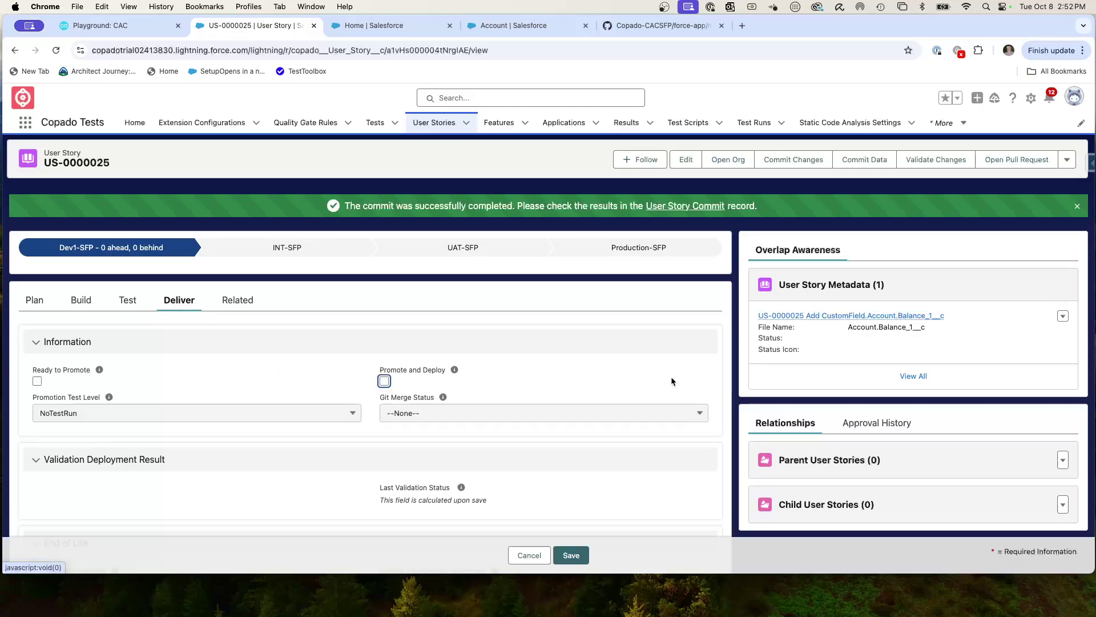
pyautogui.click(384, 380)
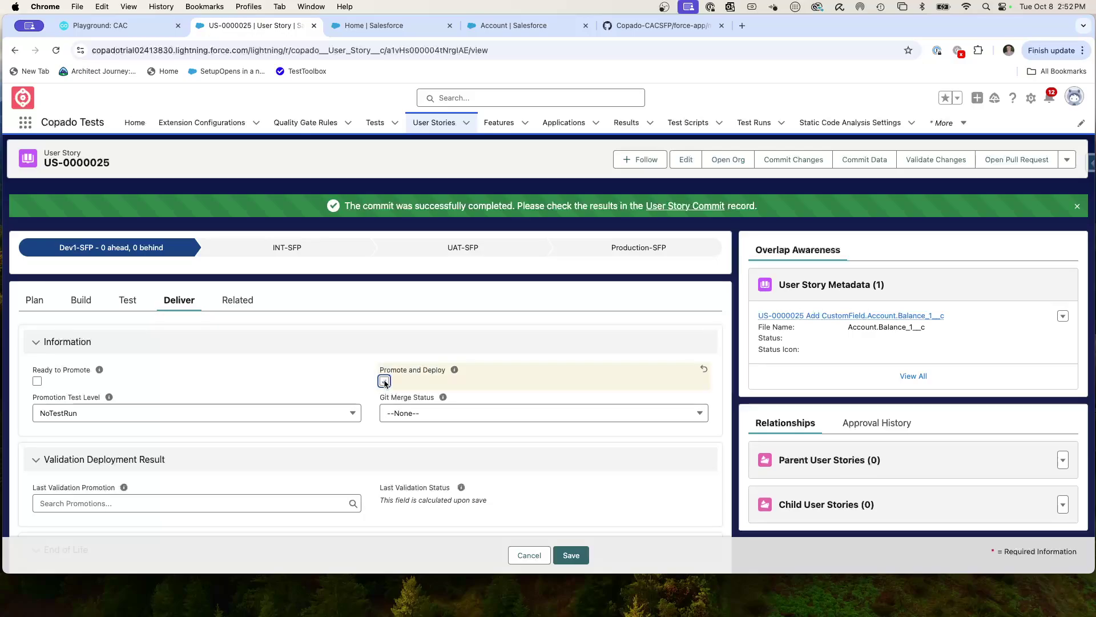
pyautogui.click(570, 549)
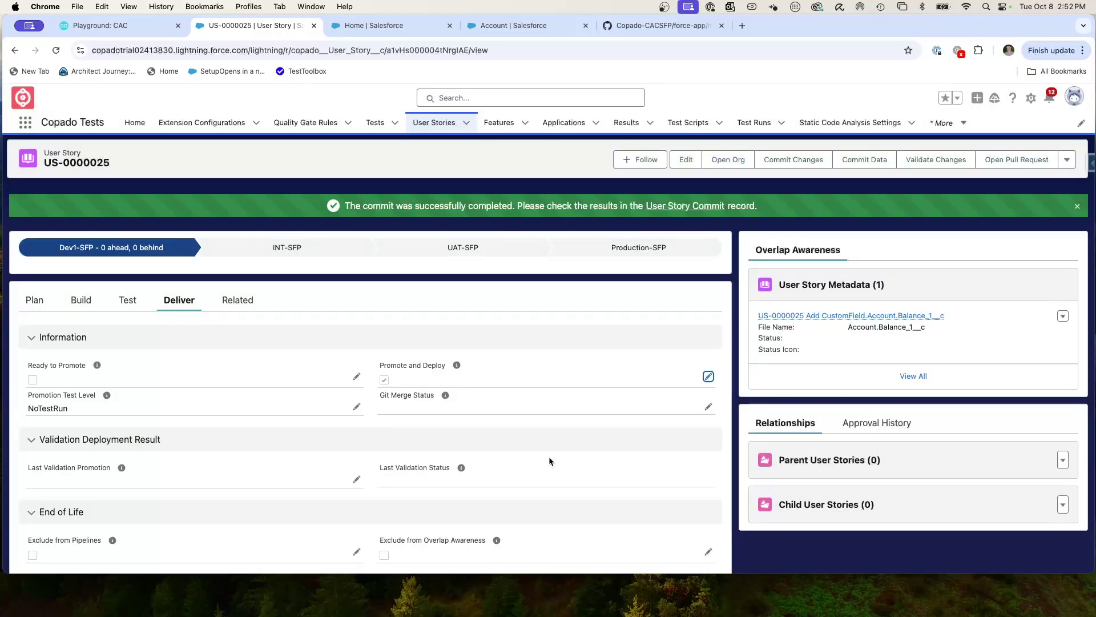
# Step: Review the user story's plan details and open the Copado Pipeline Manager in a duplicate of its browser tab
pyautogui.click(34, 301)
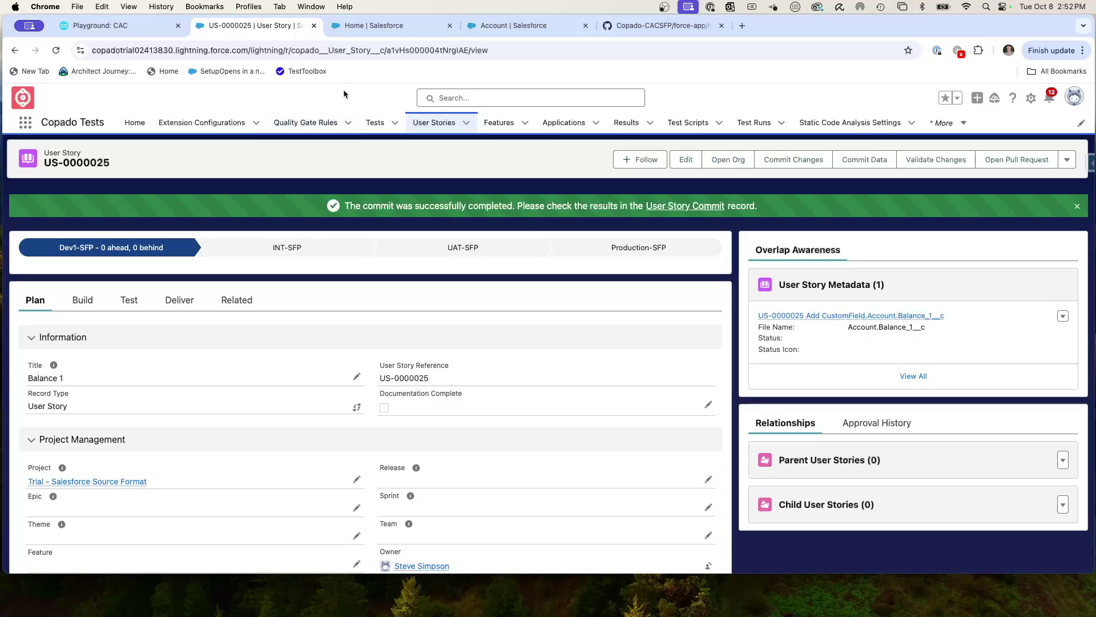
pyautogui.rightClick(243, 27)
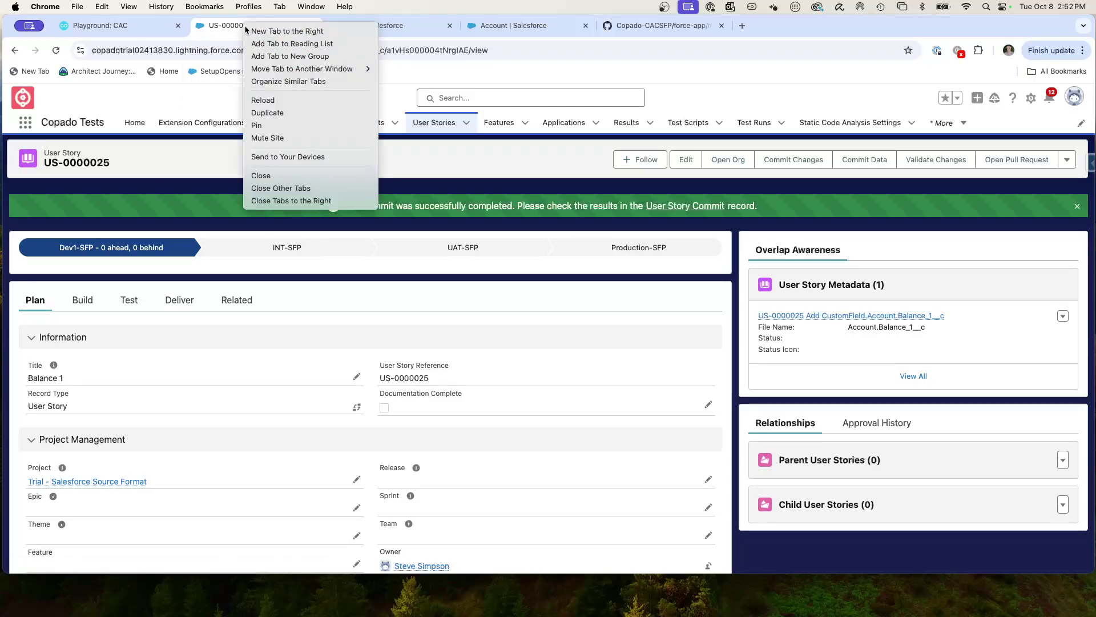
pyautogui.click(287, 115)
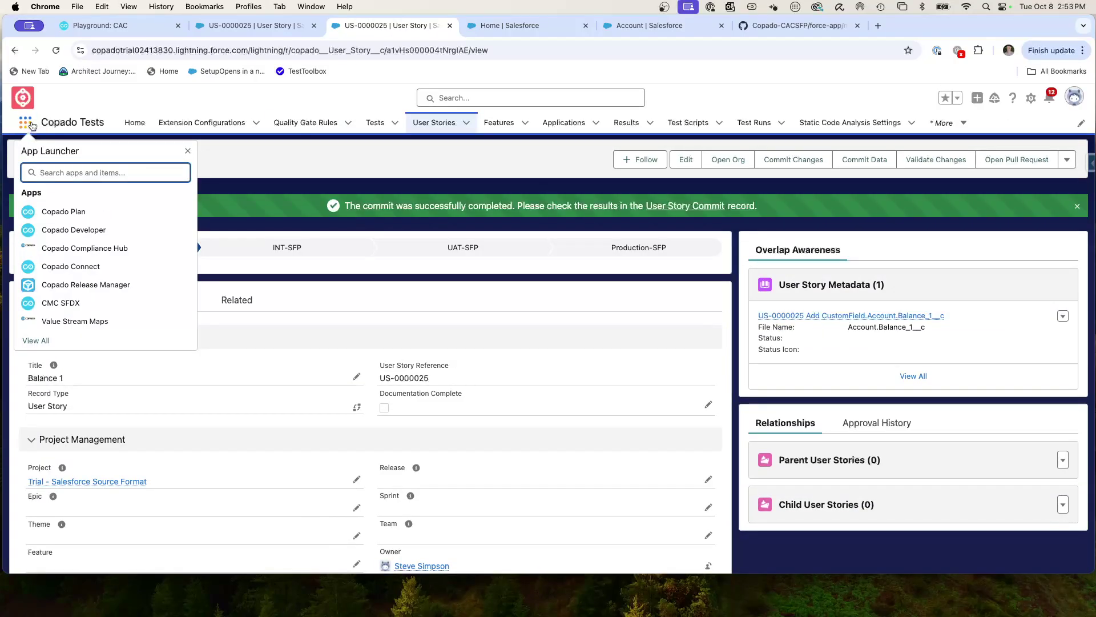
pyautogui.write('pipe')
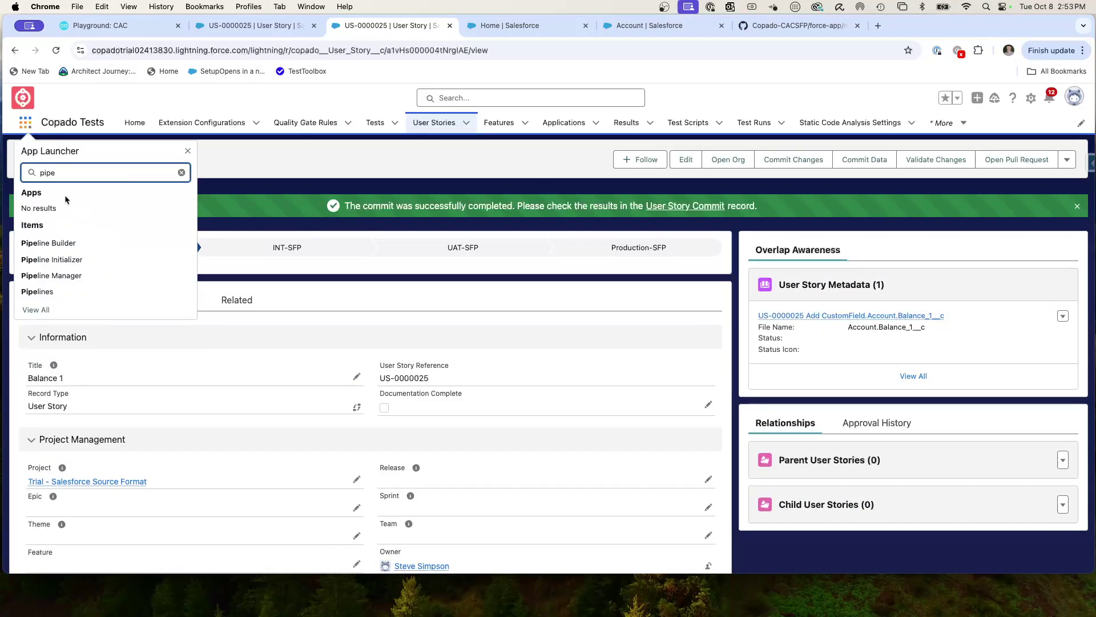
pyautogui.click(52, 276)
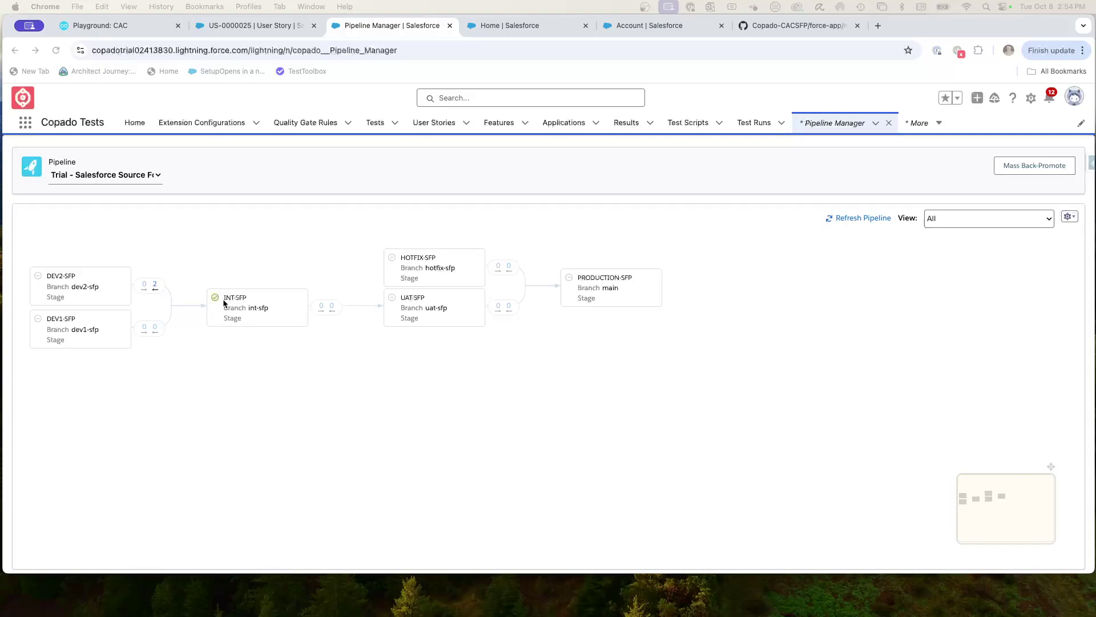
# Step: From the Copado playground page, open the int-sfp scratch org
pyautogui.click(98, 24)
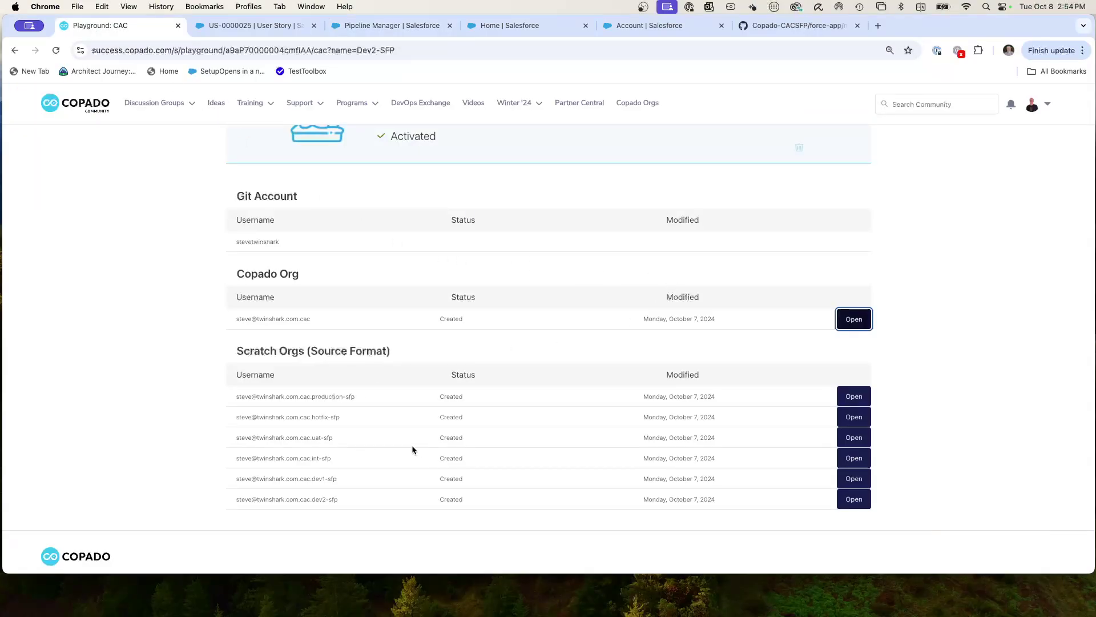
pyautogui.scroll(1, 269, 458)
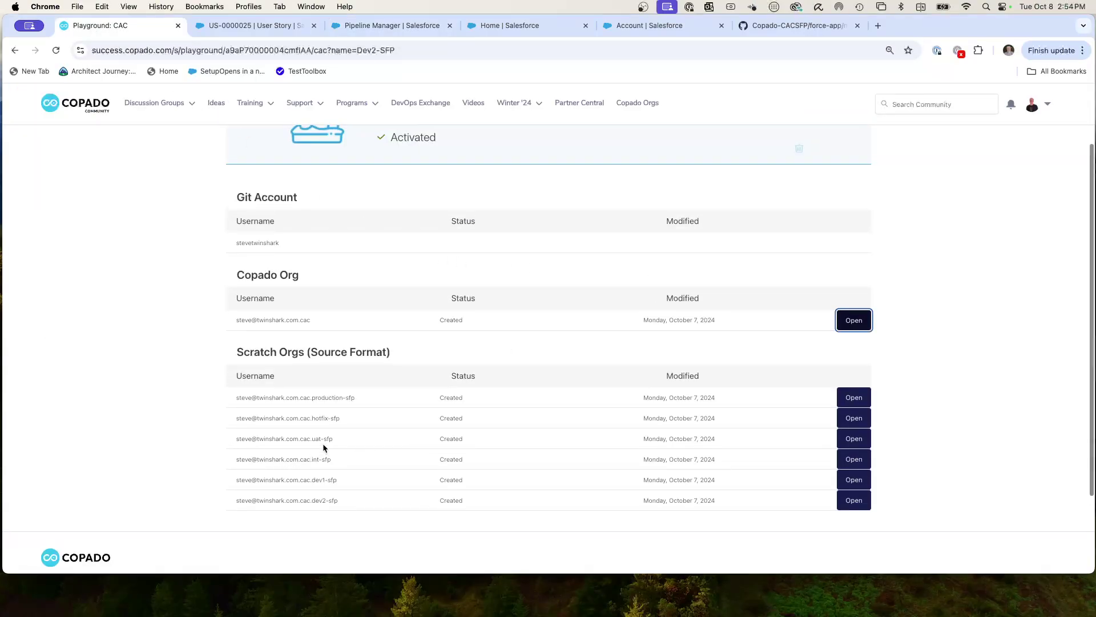
pyautogui.click(854, 460)
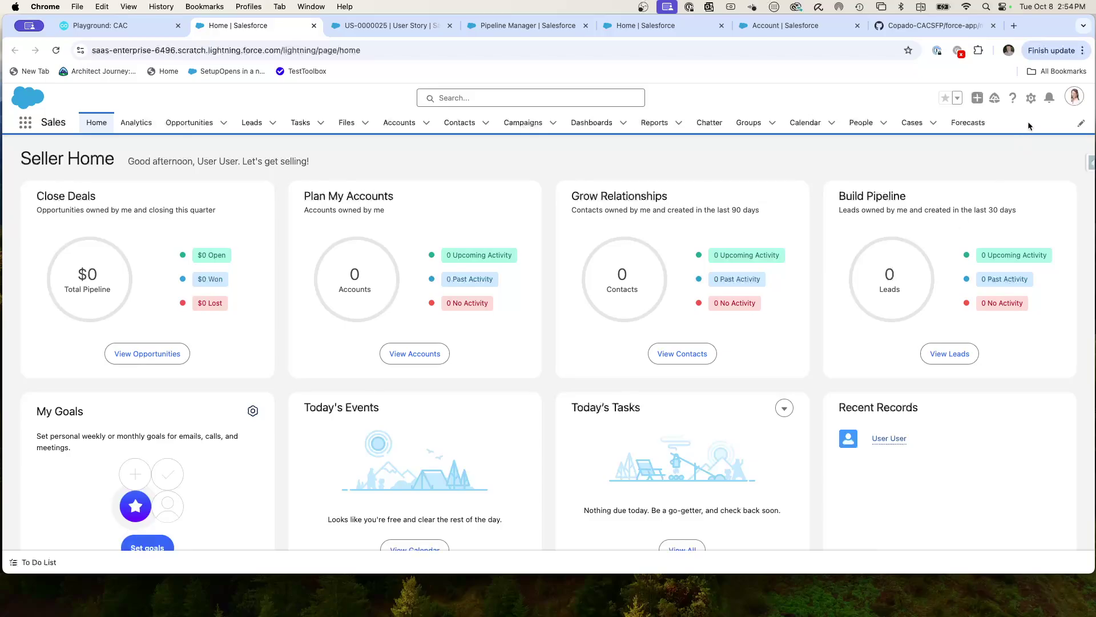
# Step: In the integration org's setup, examine the Account object's fields and relationships for the promoted Balance 1 field
pyautogui.click(1031, 97)
pyautogui.click(990, 125)
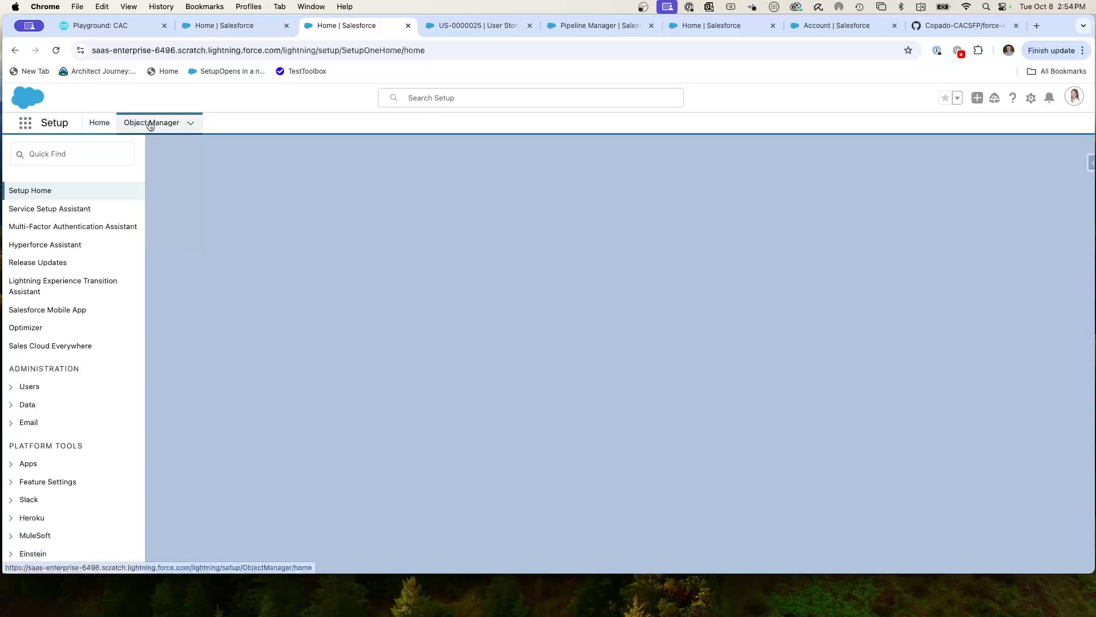
pyautogui.click(150, 123)
pyautogui.click(28, 235)
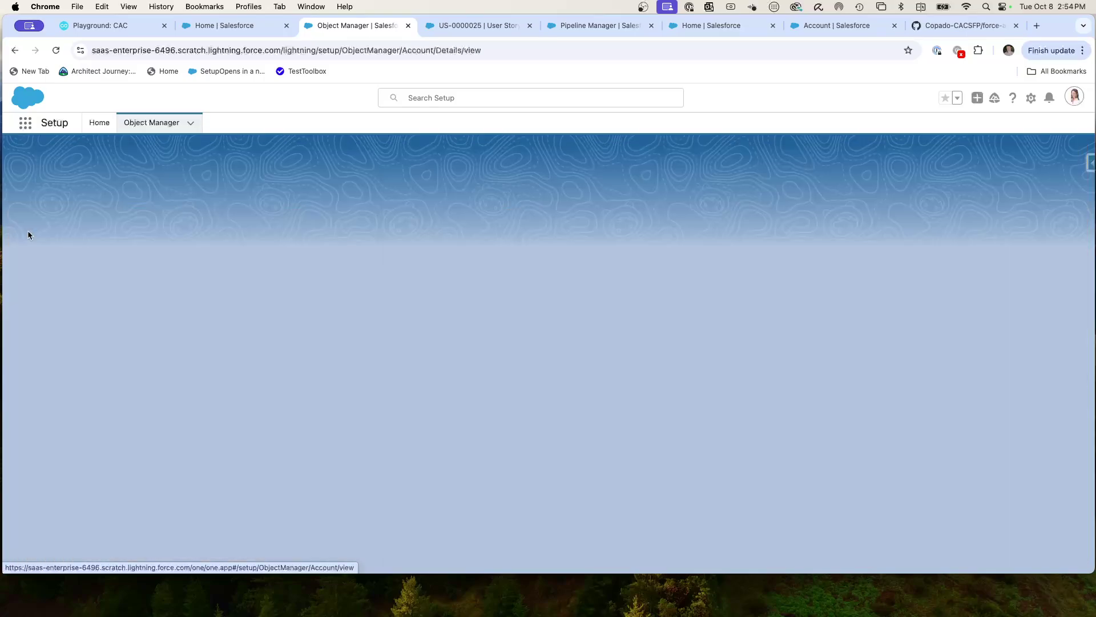
pyautogui.click(91, 237)
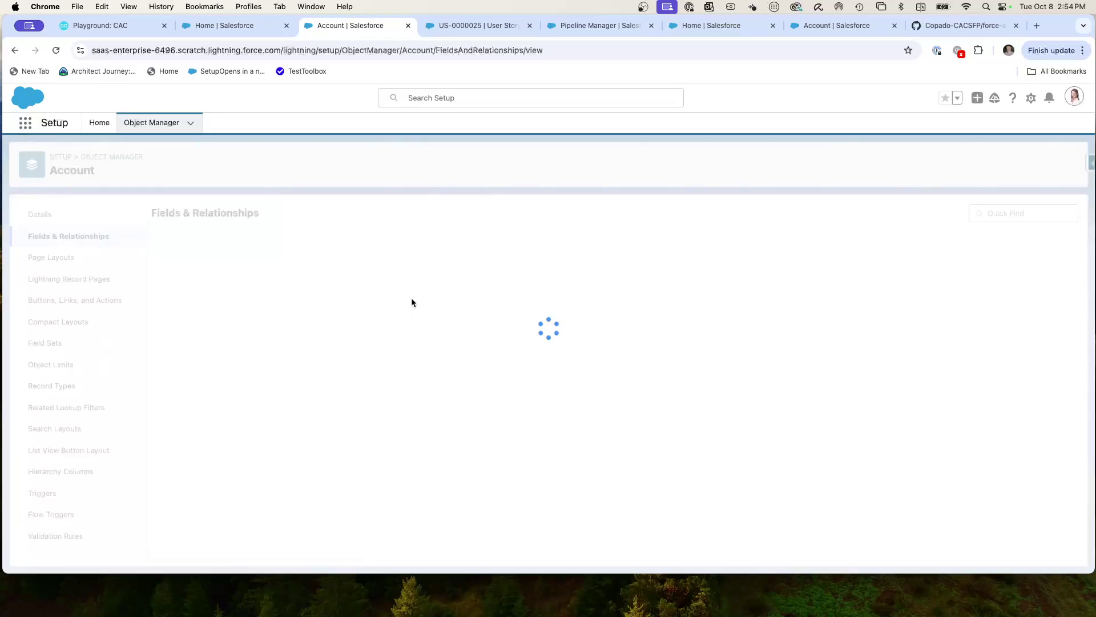
pyautogui.scroll(-2, 289, 329)
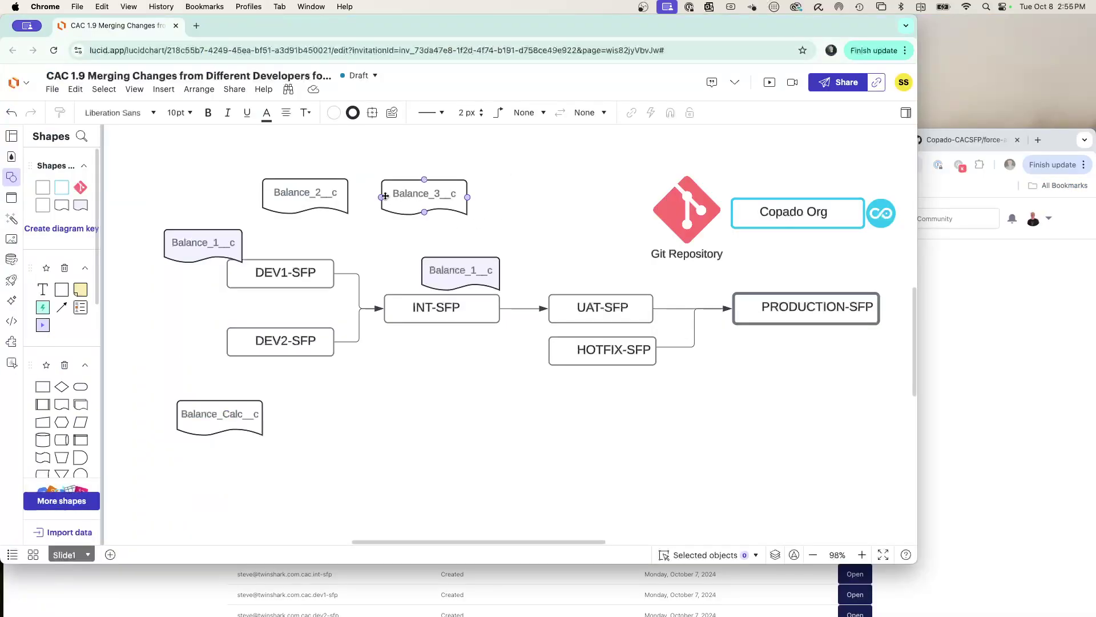
# Step: In the Lucidchart diagram, move the Balance_3__c shape beside Balance_2__c and return to the Salesforce window
pyautogui.click(293, 200)
pyautogui.moveTo(392, 193); pyautogui.dragTo(361, 193)
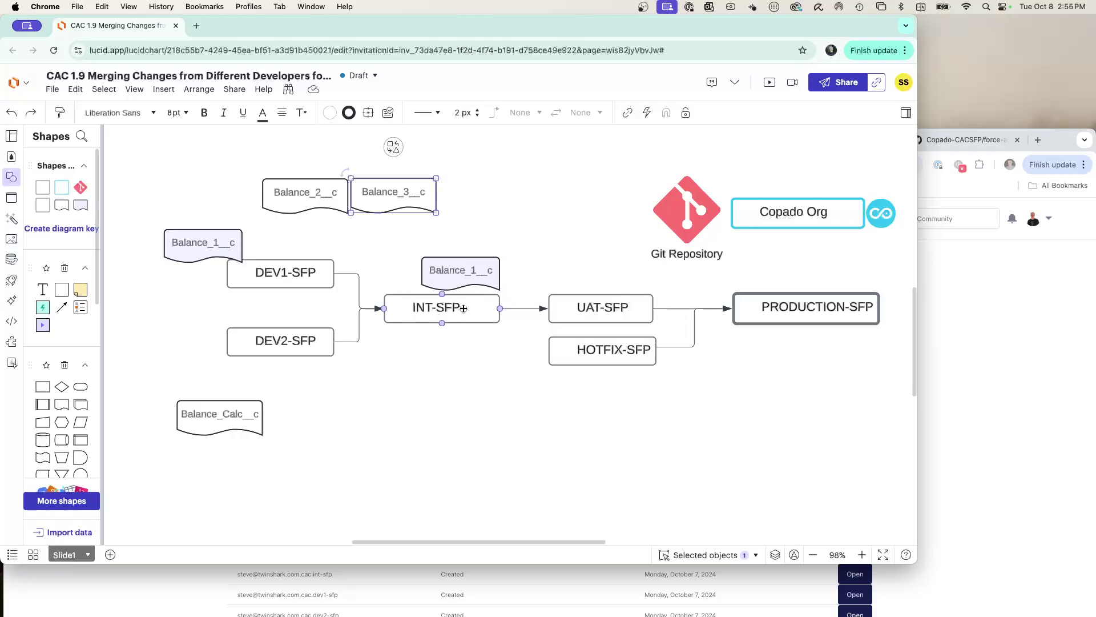
pyautogui.press('super+grave')
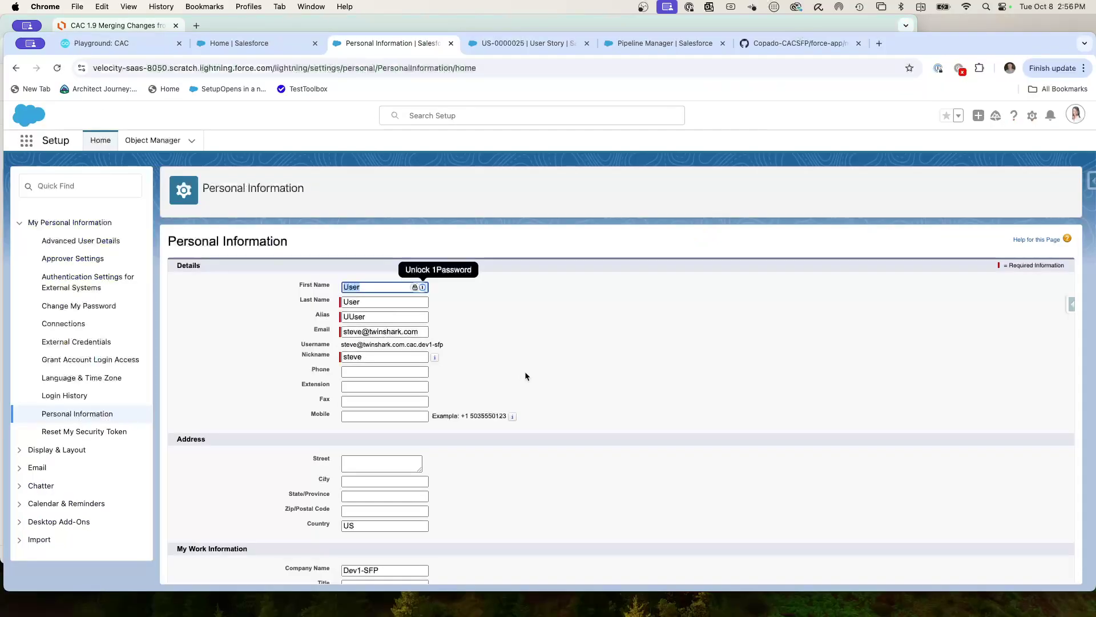
# Step: In the Dev1-SFP org, highlight the username's org suffix and open the Account object's fields and relationships
pyautogui.moveTo(448, 344); pyautogui.dragTo(416, 343)
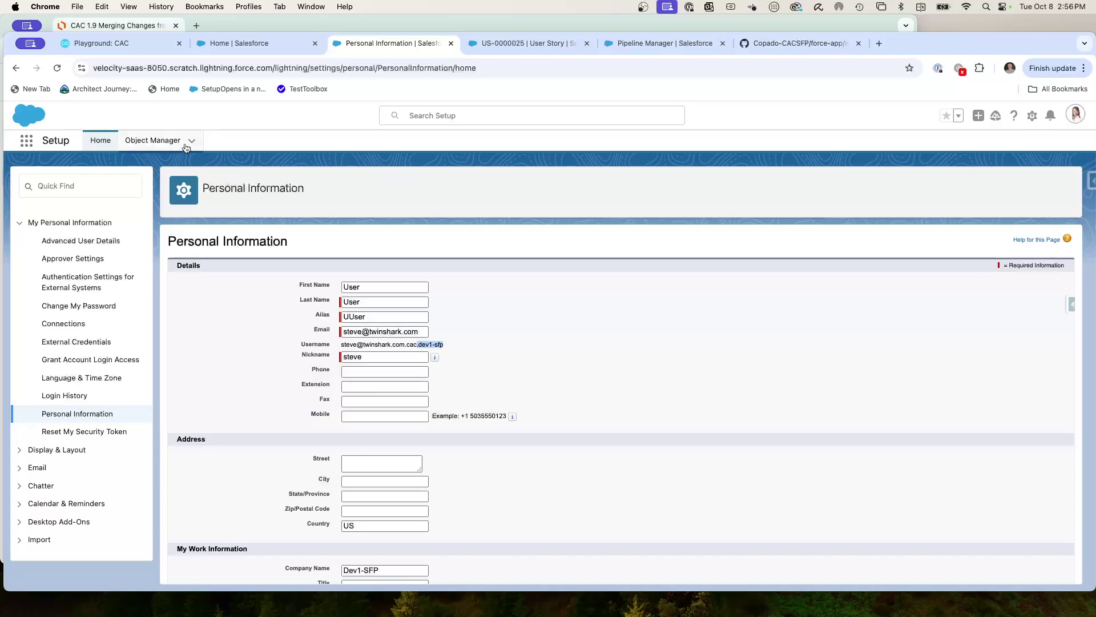
pyautogui.click(157, 145)
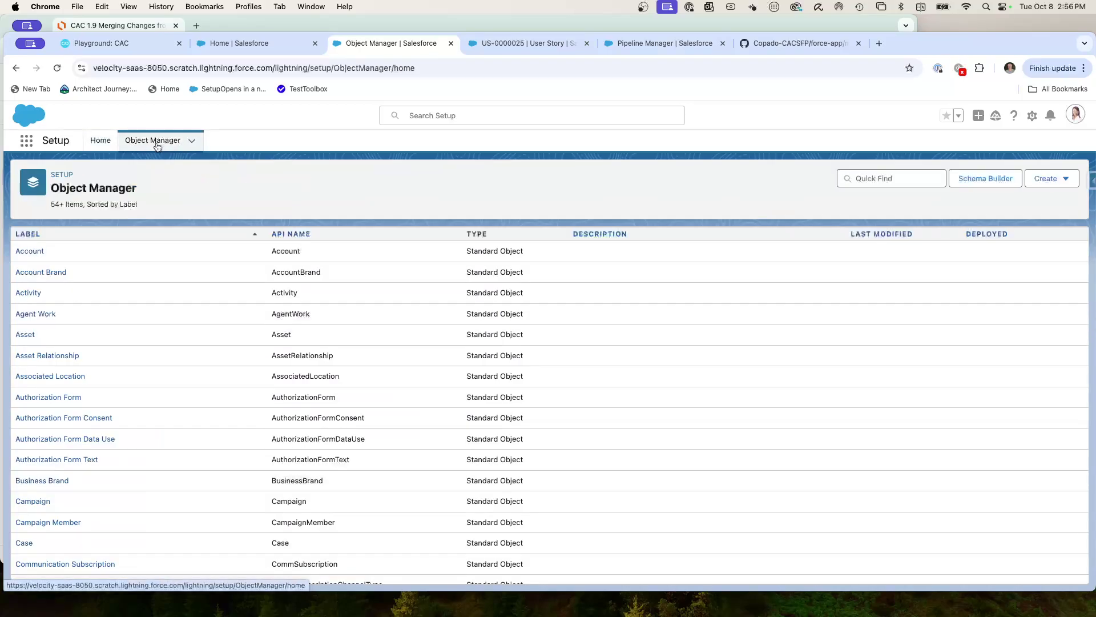
pyautogui.click(30, 251)
pyautogui.click(77, 253)
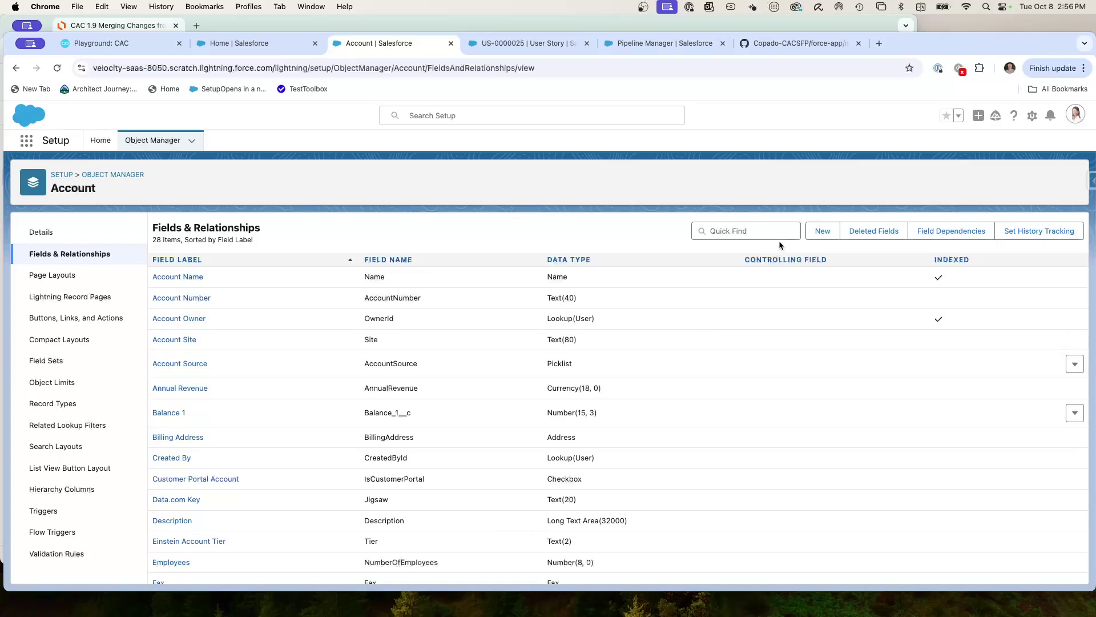
# Step: Start a new custom field on Account with the Number data type
pyautogui.click(821, 233)
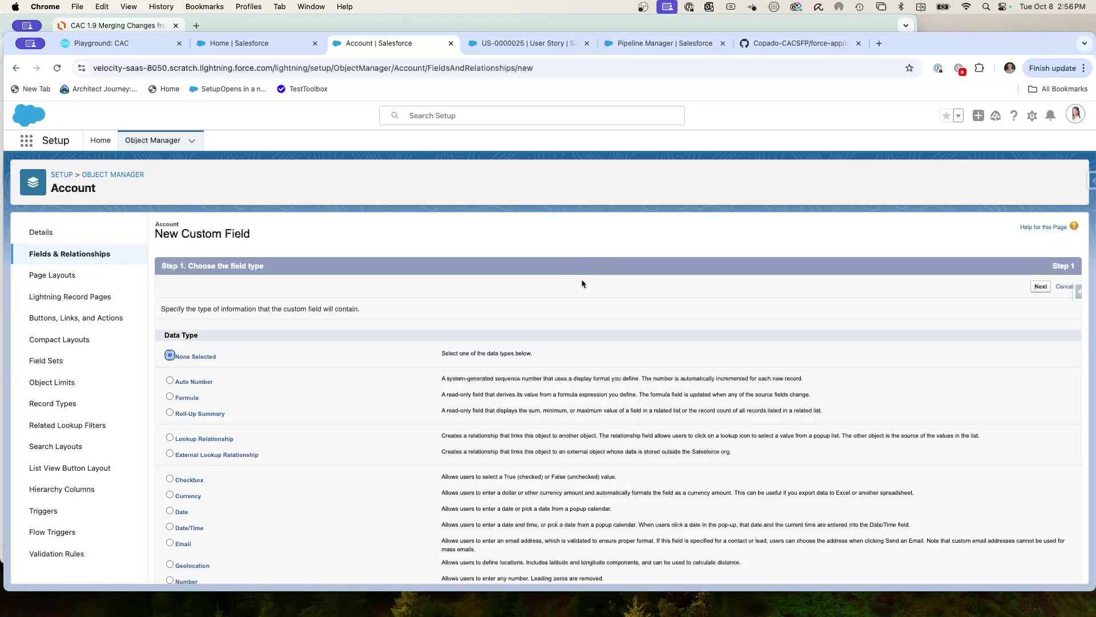
pyautogui.scroll(-3, 279, 416)
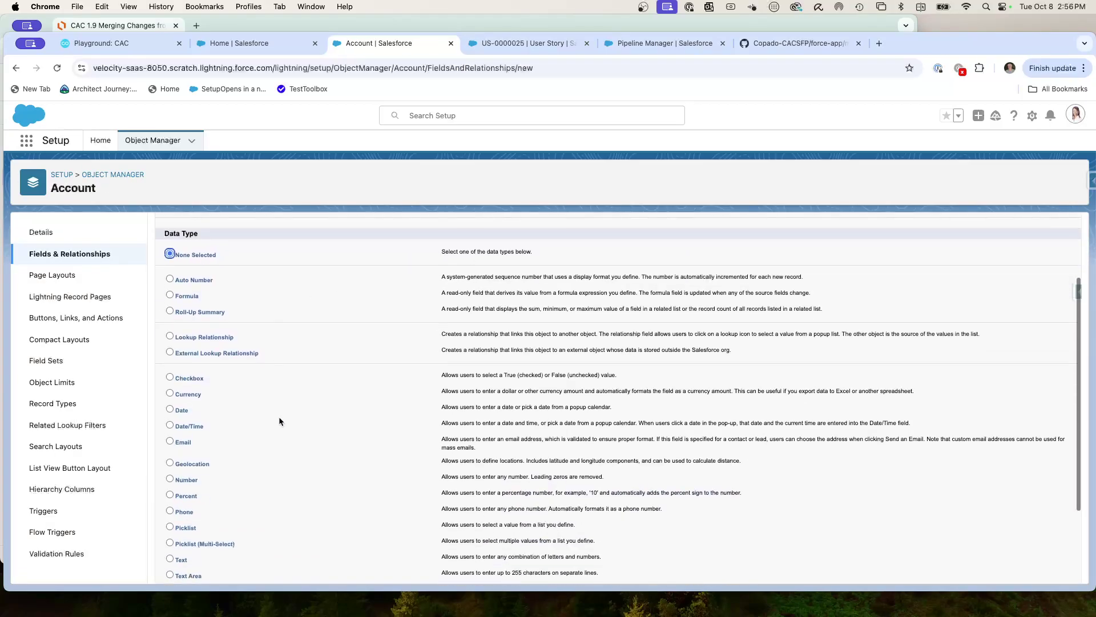
pyautogui.click(170, 479)
pyautogui.scroll(3, 761, 313)
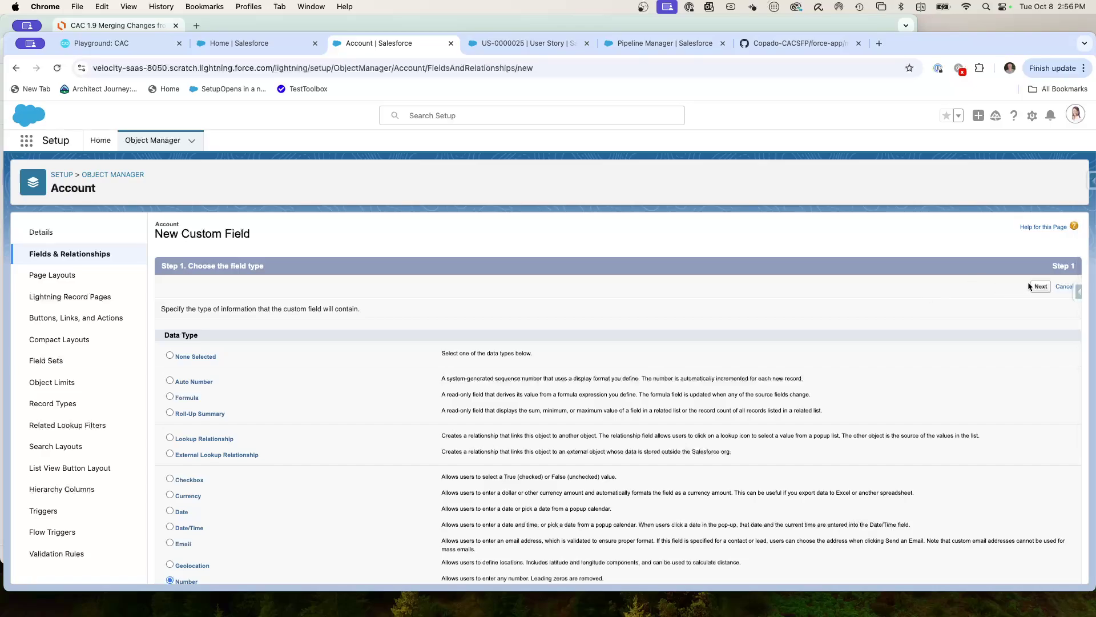
pyautogui.click(1035, 288)
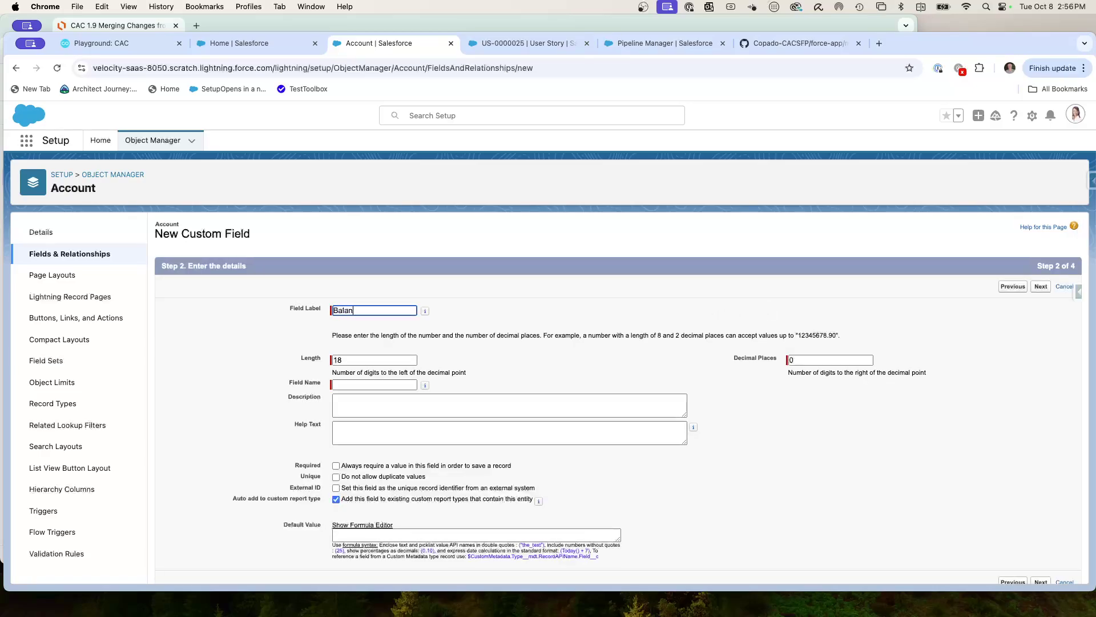
# Step: Label the field Balance 2 with length 15 and 3 decimal places, keep the default field-level security, save it and start another field
pyautogui.write('Balance 2')
pyautogui.press('Tab')
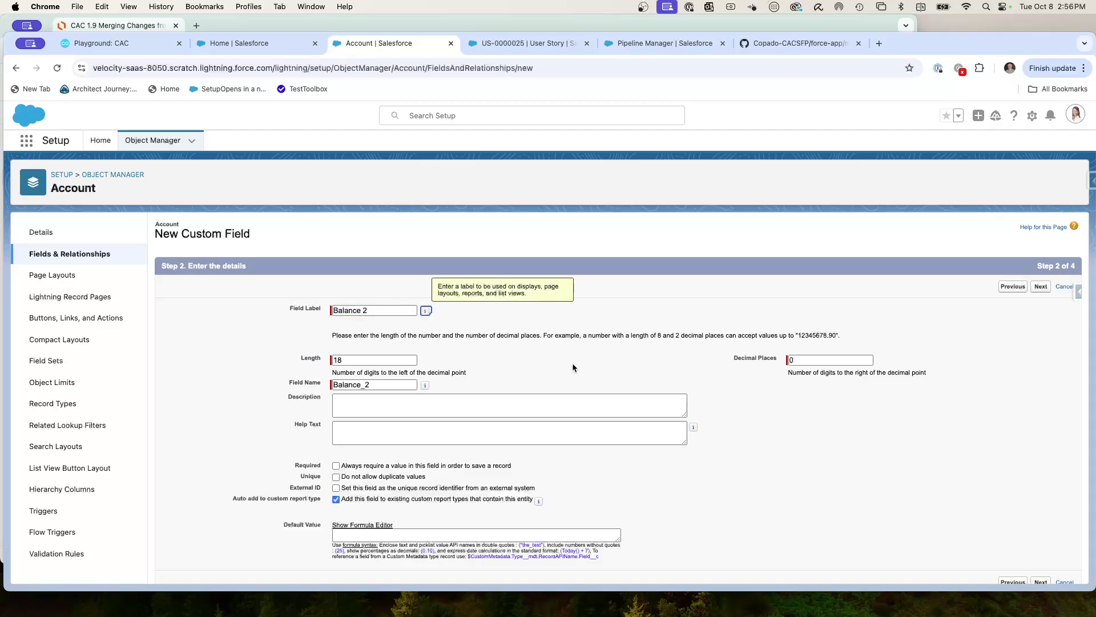
pyautogui.press('Tab')
pyautogui.write('1')
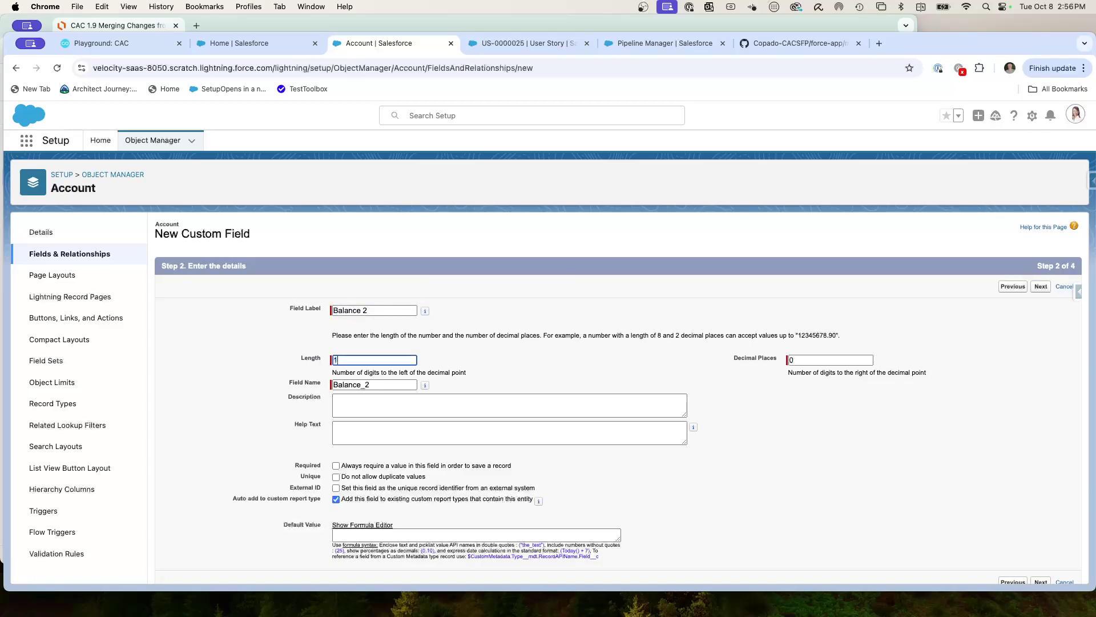
pyautogui.write('5')
pyautogui.click(788, 360)
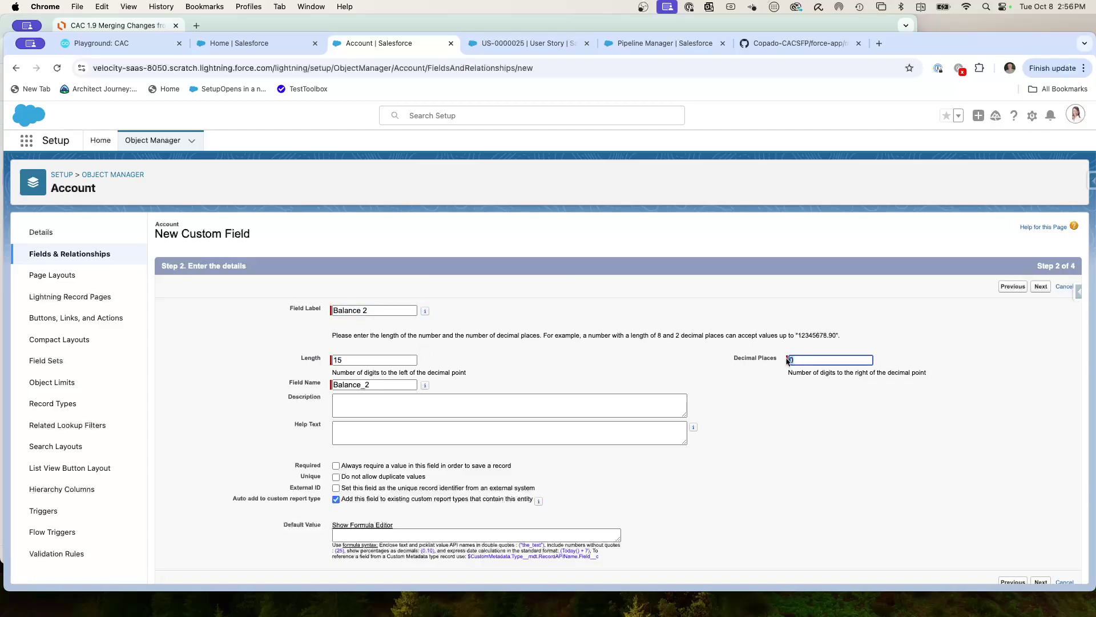
pyautogui.click(1038, 287)
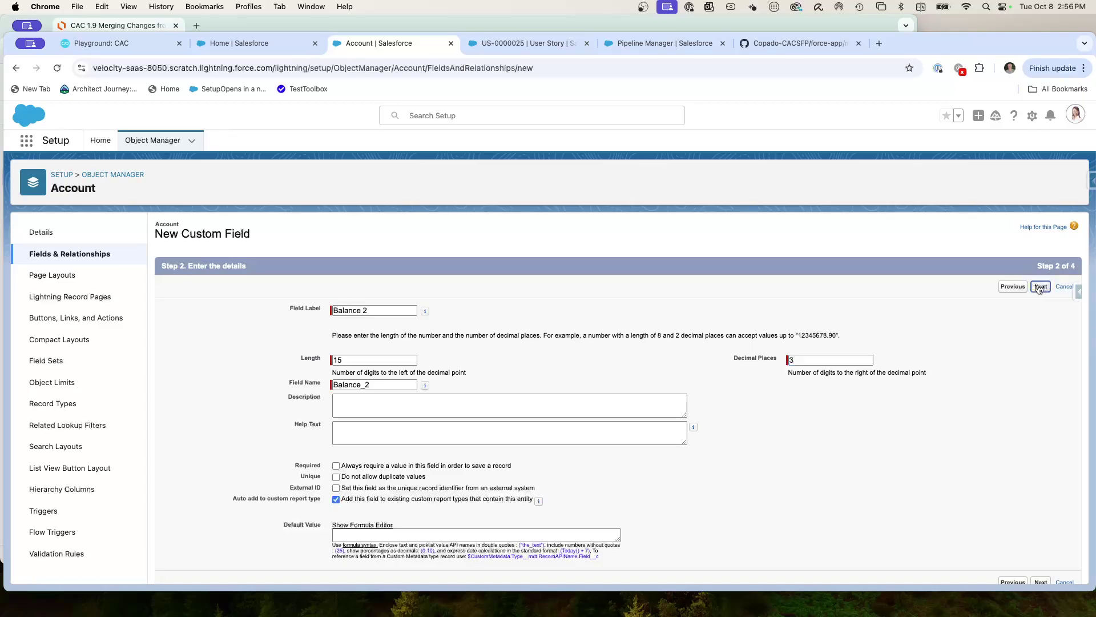
pyautogui.click(1042, 287)
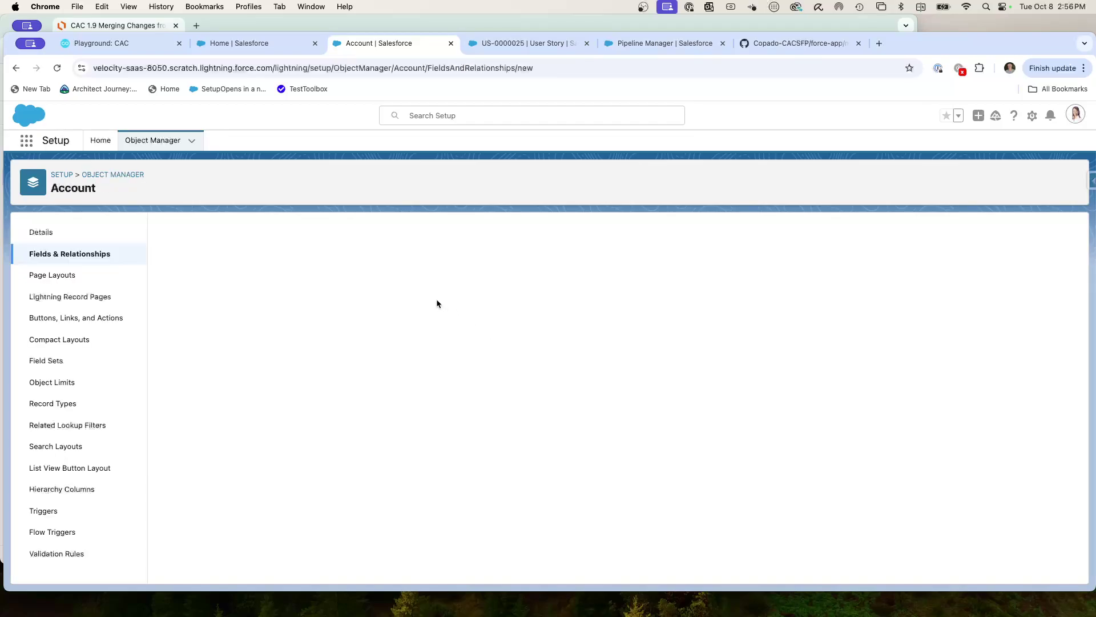
# Step: Choose the Number data type for the next Account custom field and continue to its details
pyautogui.scroll(-5, 447, 410)
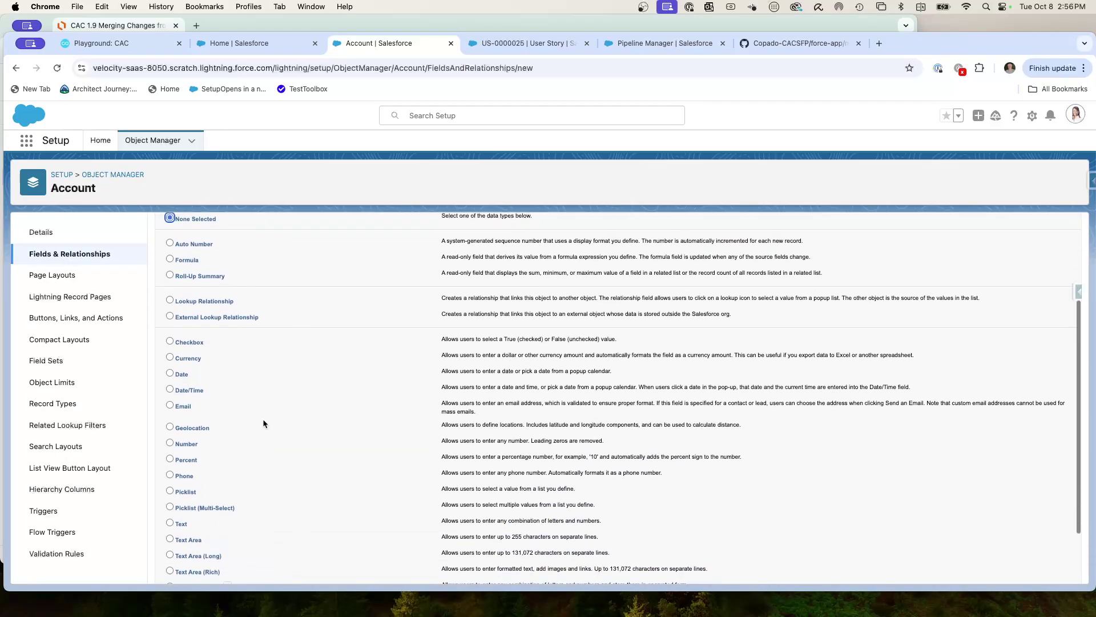
pyautogui.scroll(-2, 205, 442)
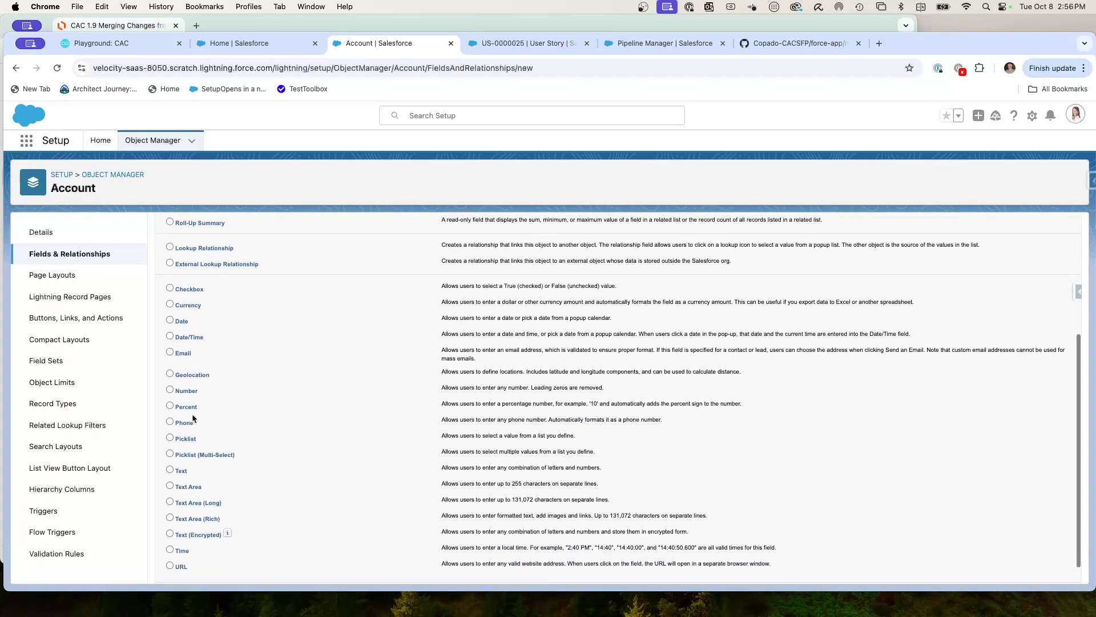
pyautogui.click(169, 391)
pyautogui.scroll(6, 170, 390)
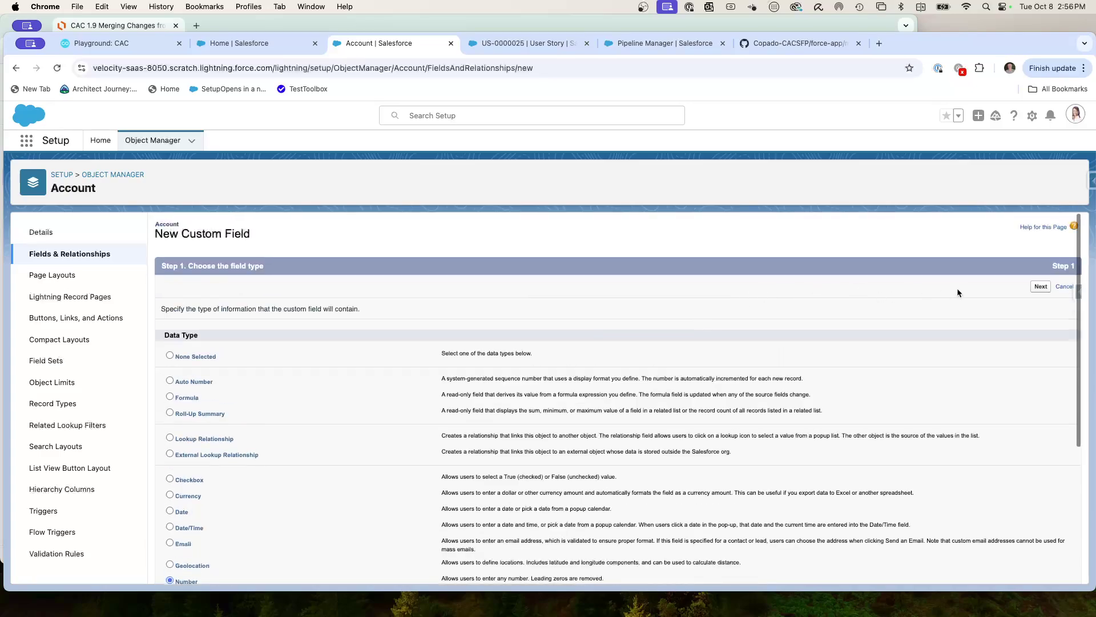
pyautogui.click(1041, 287)
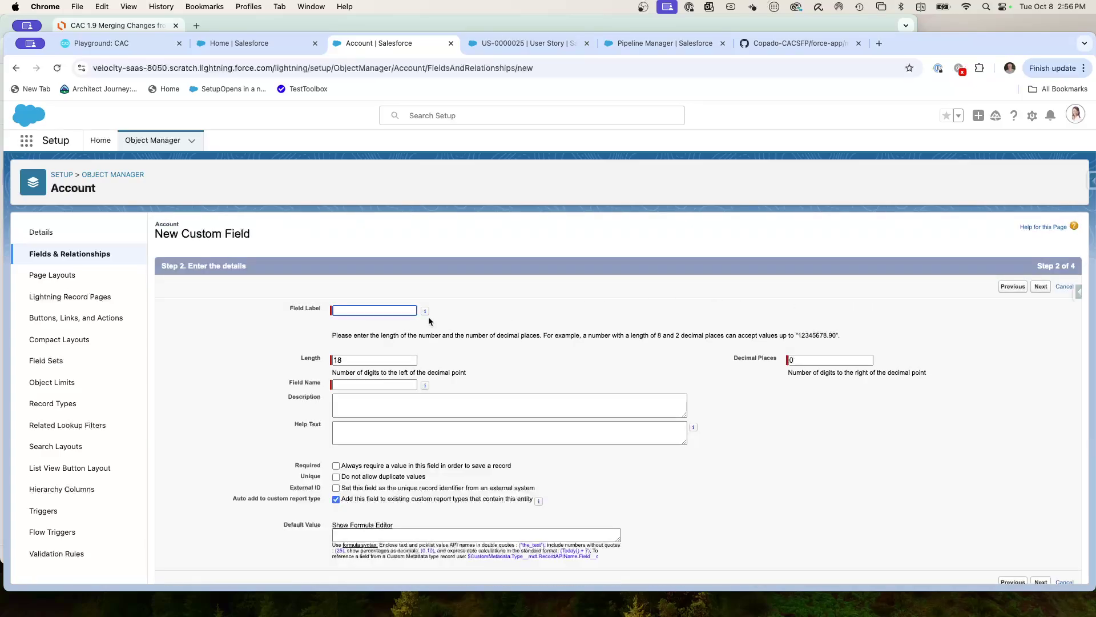
# Step: Label the field Balance 3 with length 15 and 3 decimal places, keep the default security and layouts, and save it
pyautogui.write('Balance 3')
pyautogui.press('Tab')
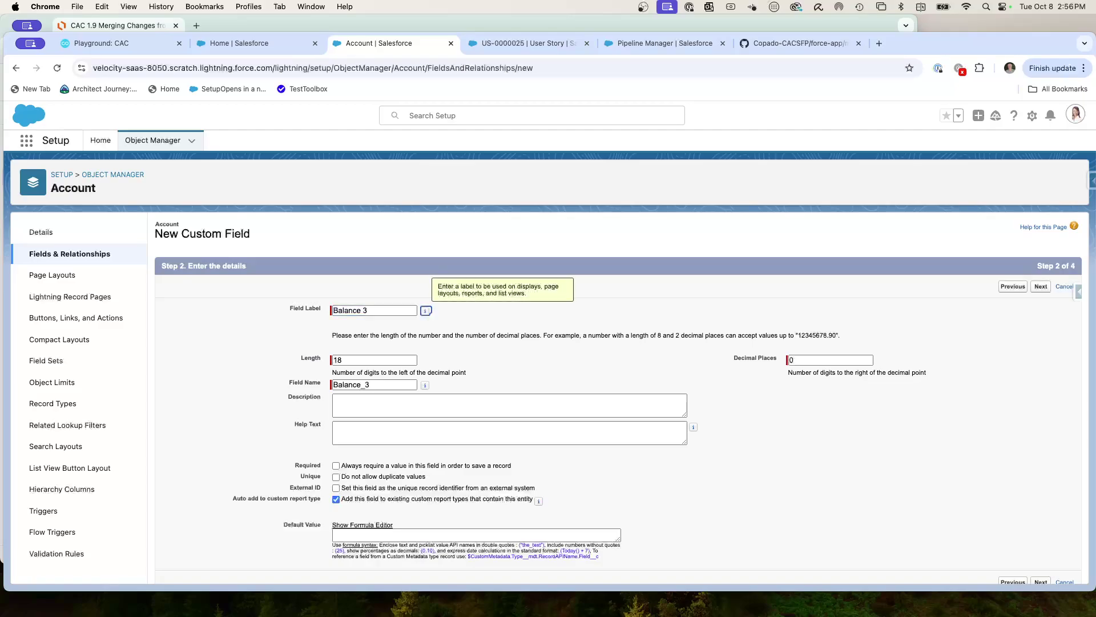
pyautogui.press('Tab')
pyautogui.write('15')
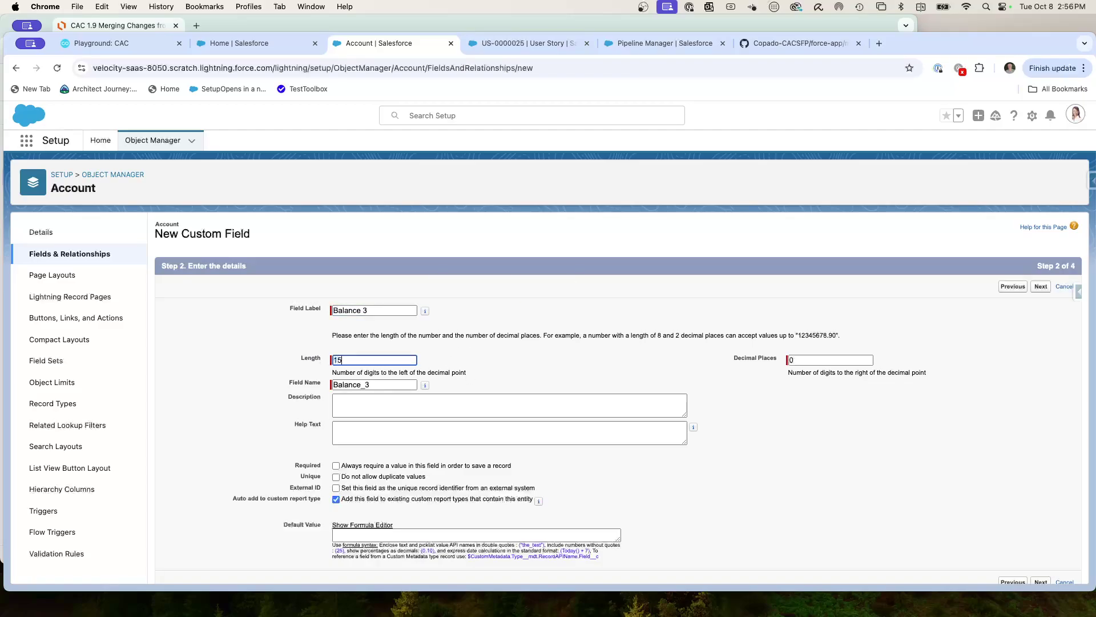
pyautogui.press('Tab')
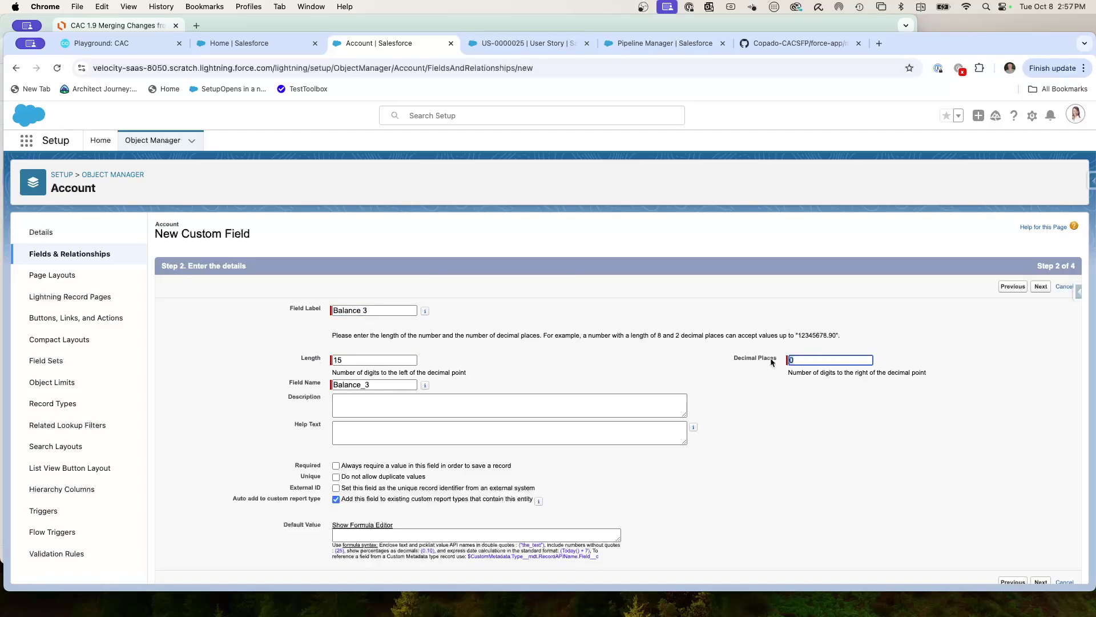
pyautogui.click(1039, 289)
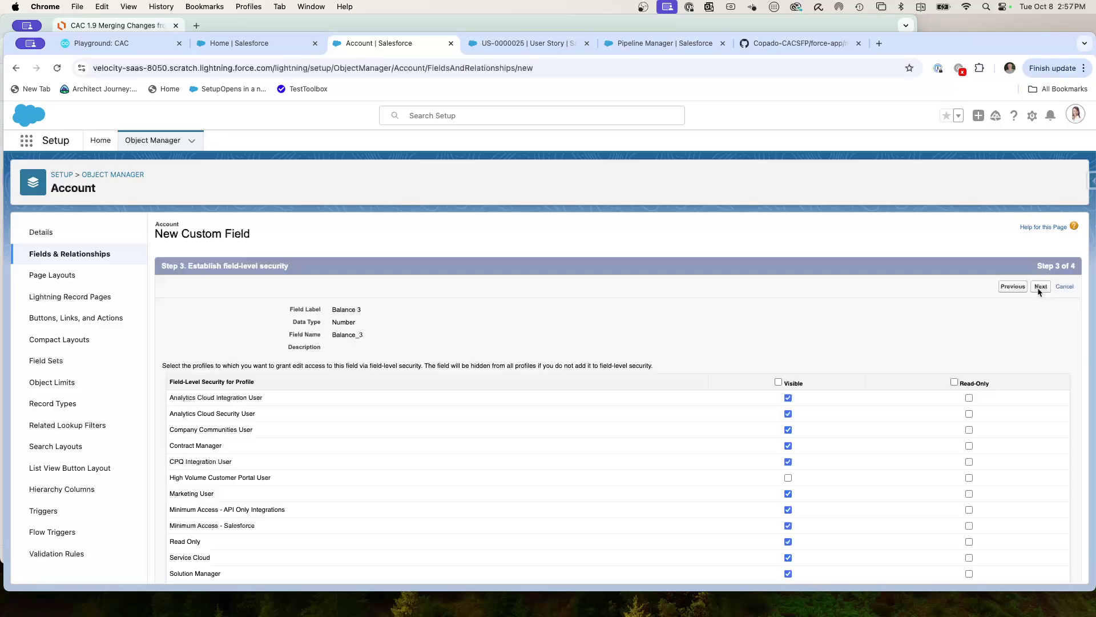
pyautogui.click(1041, 287)
pyautogui.click(1039, 287)
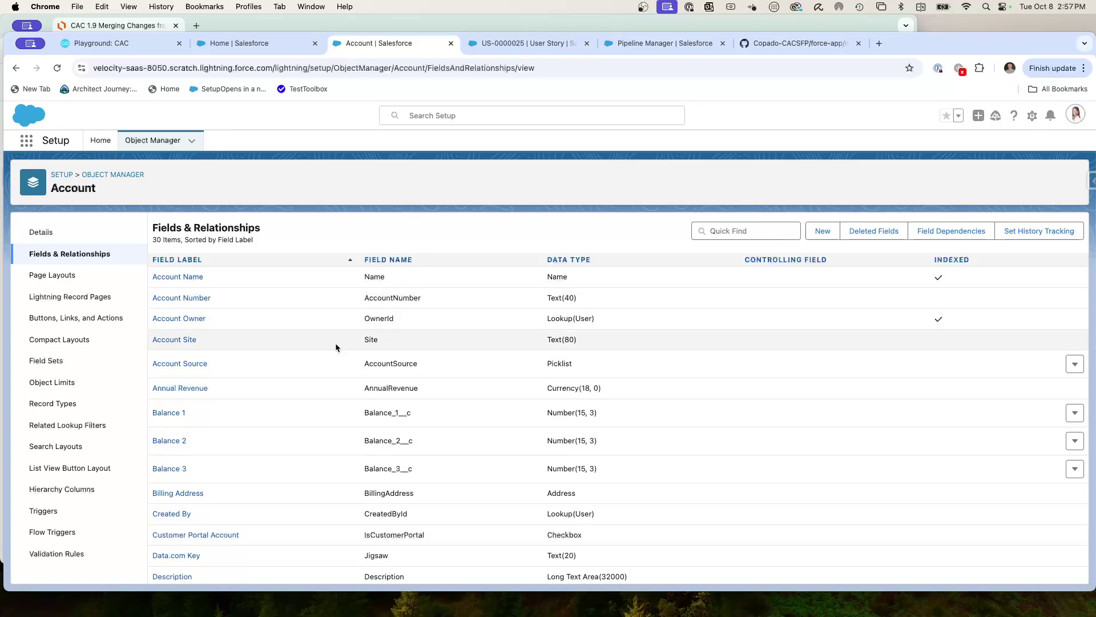
# Step: Switch to the Copado user story page and start a new record of the User Story type
pyautogui.scroll(-3, 407, 408)
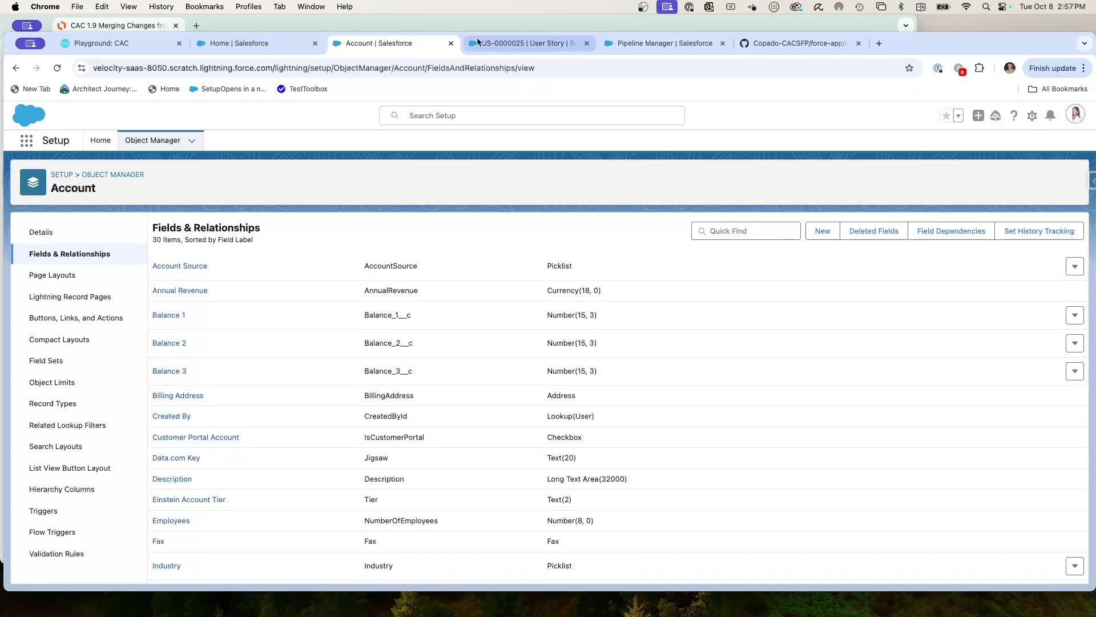
pyautogui.click(519, 44)
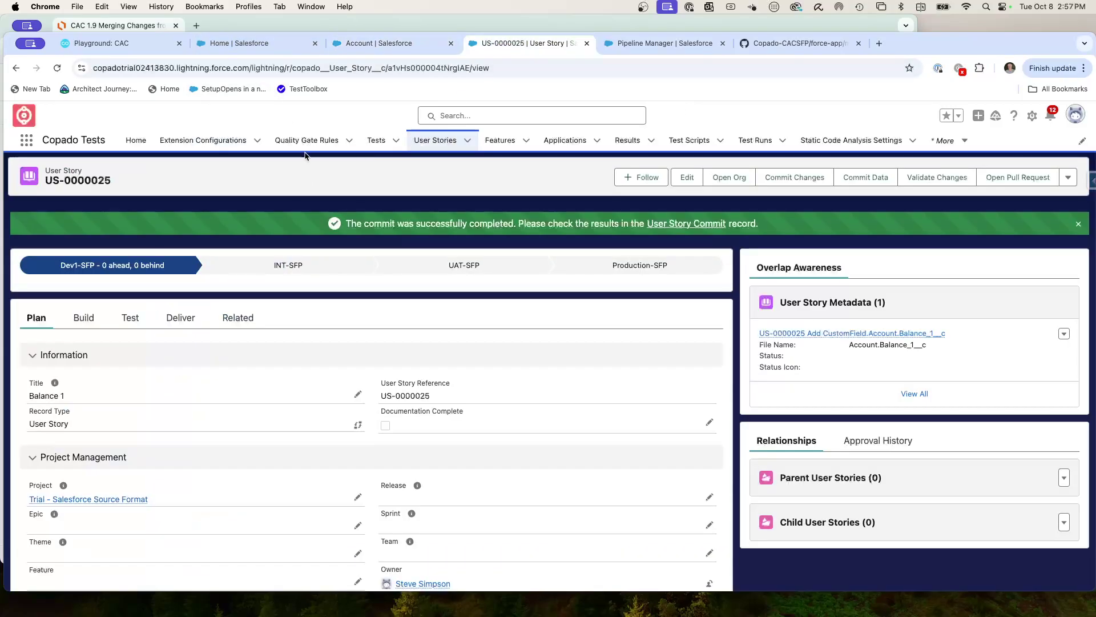
pyautogui.click(435, 143)
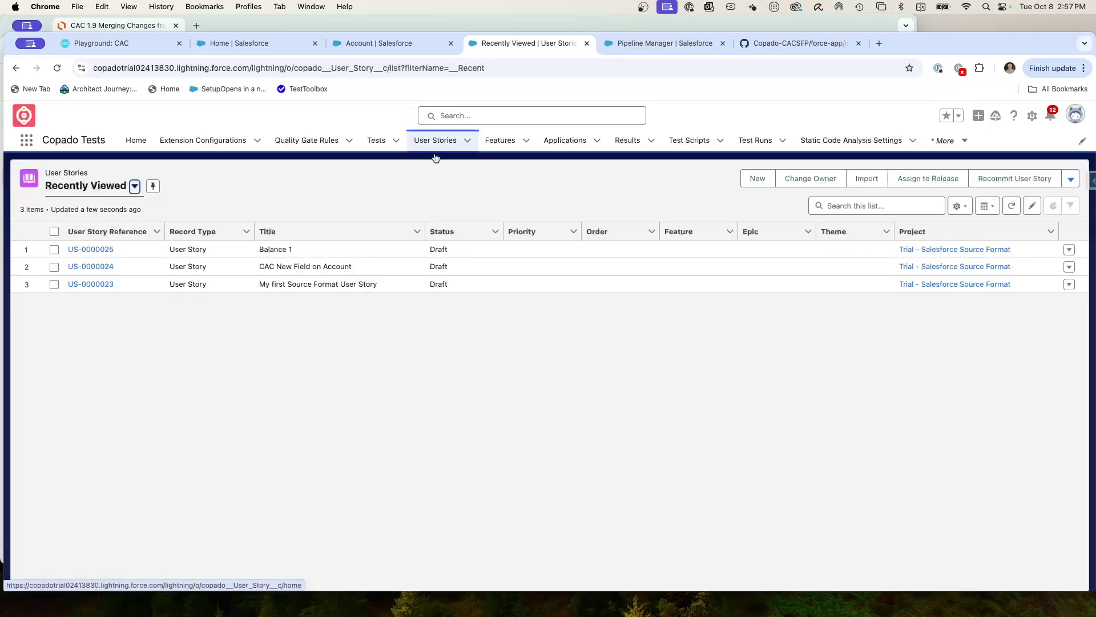
pyautogui.click(757, 178)
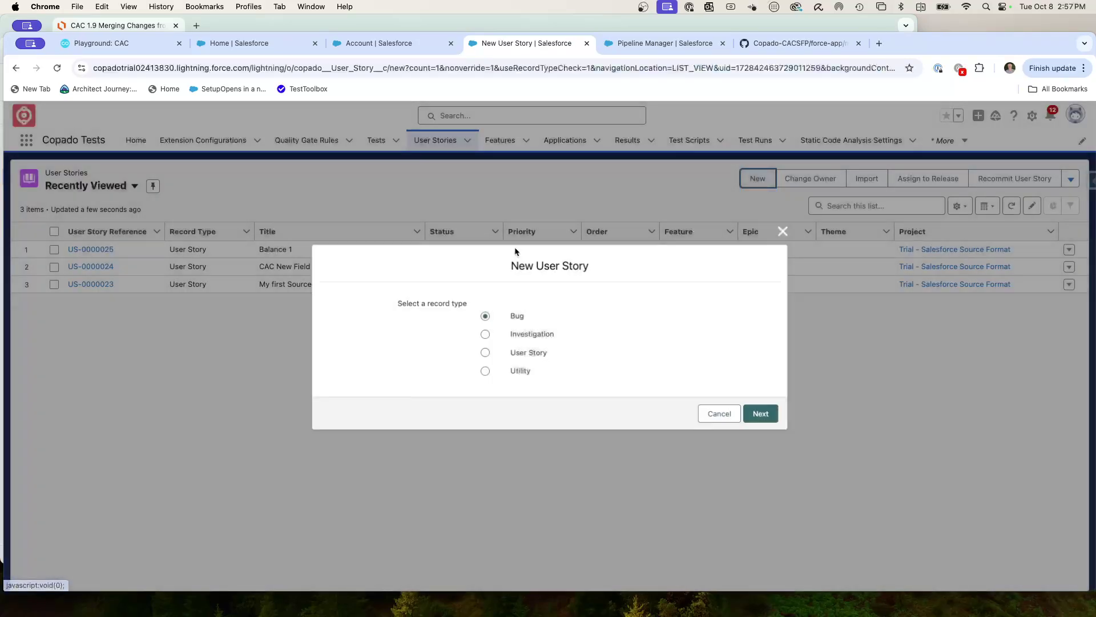
pyautogui.click(484, 352)
pyautogui.click(763, 413)
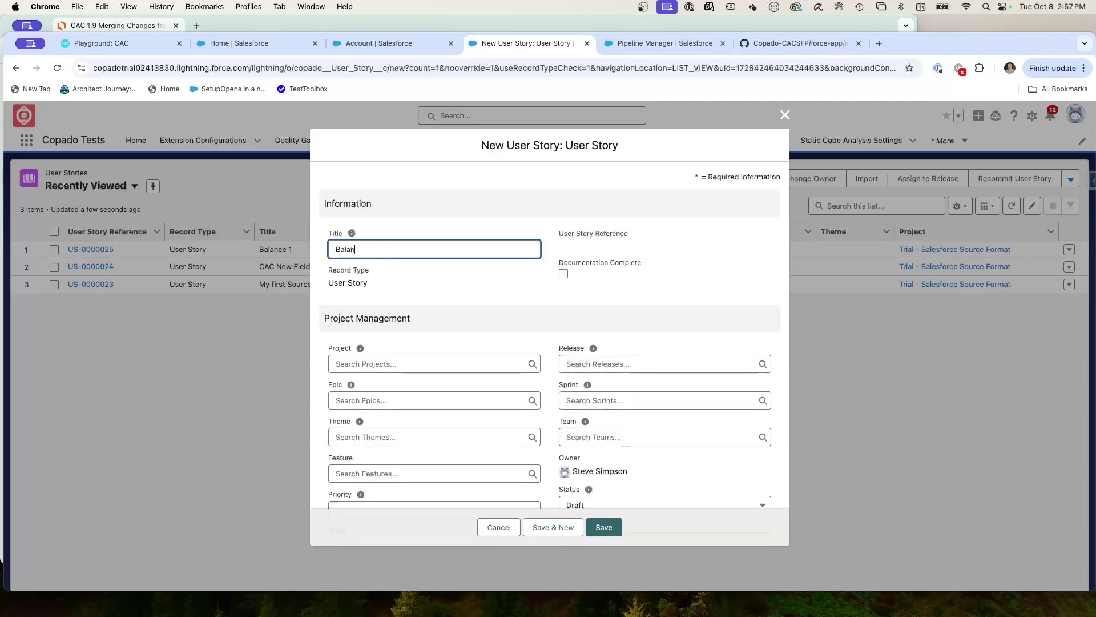
# Step: Title the user story Balance 2, assign it to the Trial - Salesforce Source Format project, and save it while starting another
pyautogui.click(367, 366)
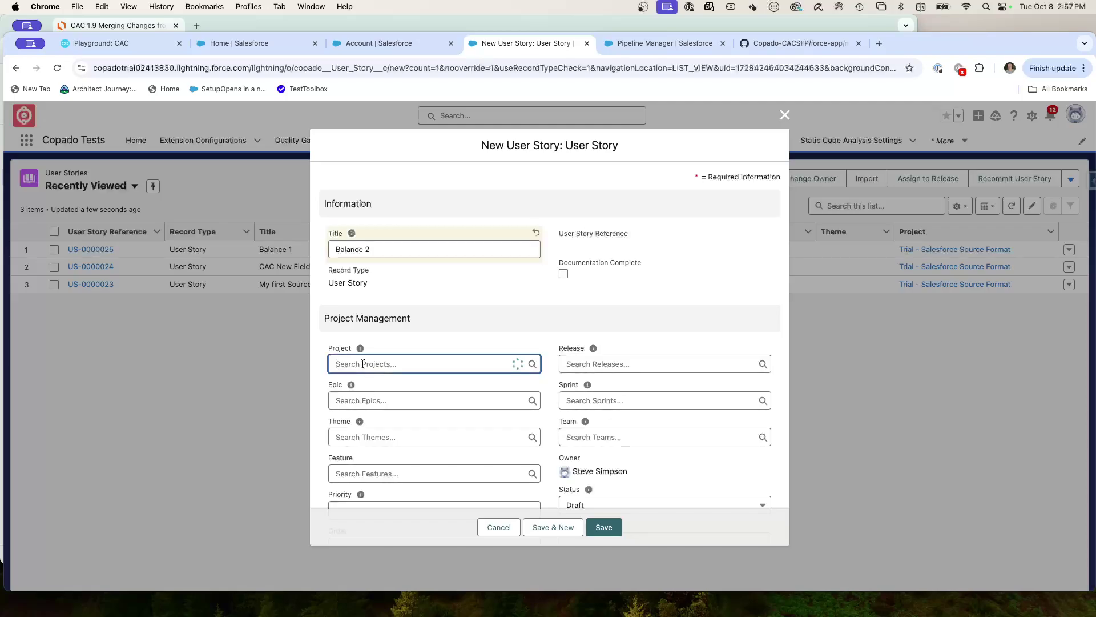
pyautogui.click(375, 402)
pyautogui.scroll(-3, 491, 400)
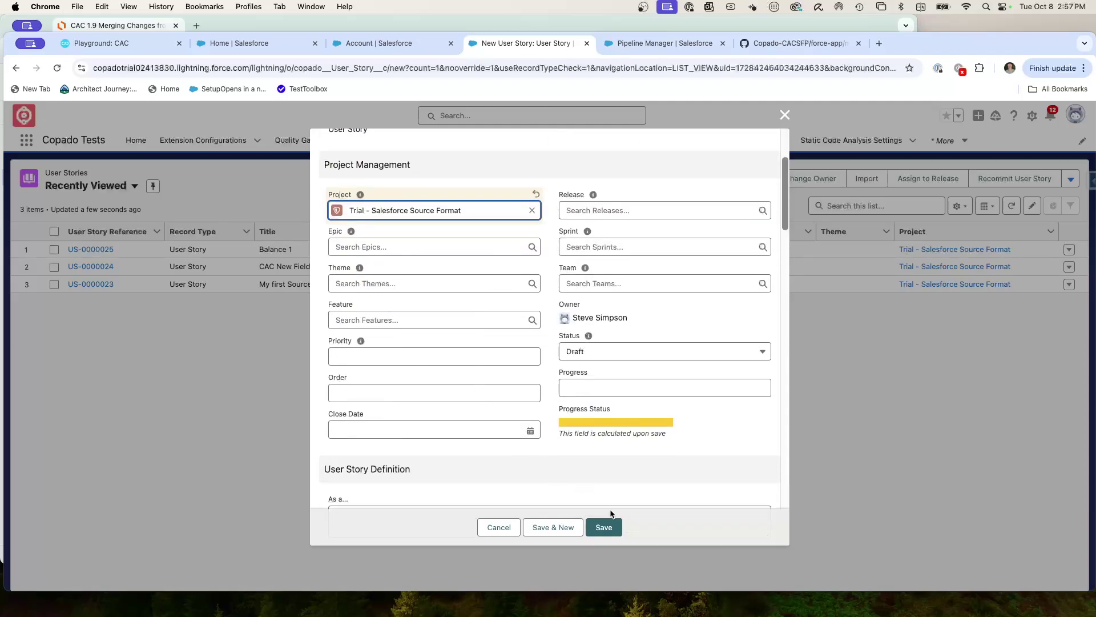
pyautogui.click(566, 526)
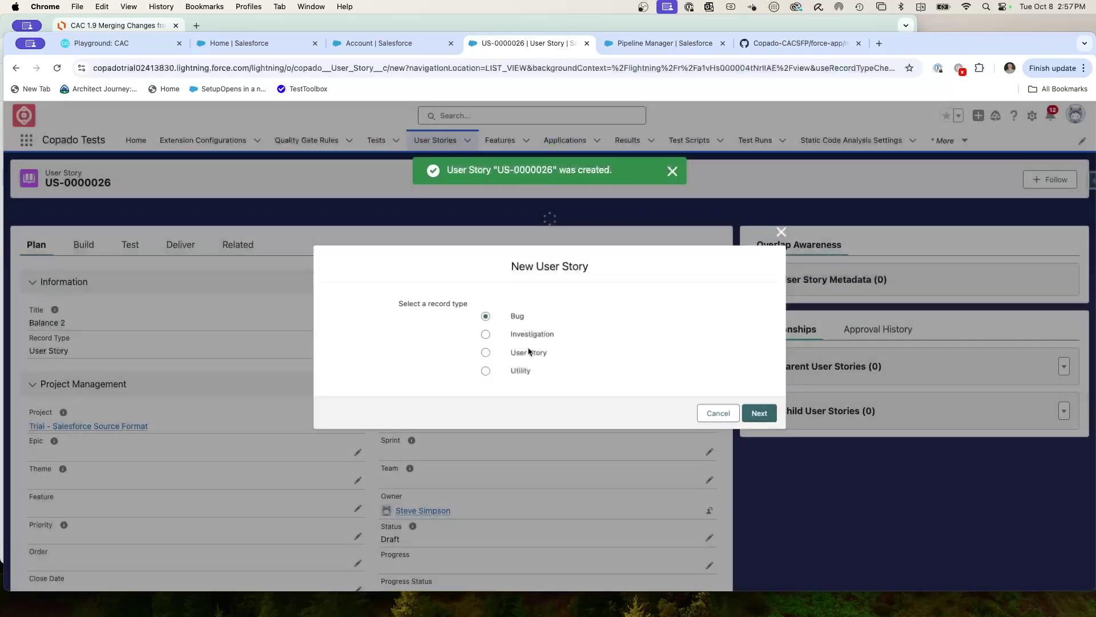
# Step: Create a User Story record titled Balance 3 in the Trial - Salesforce Source Format project and save it
pyautogui.click(485, 352)
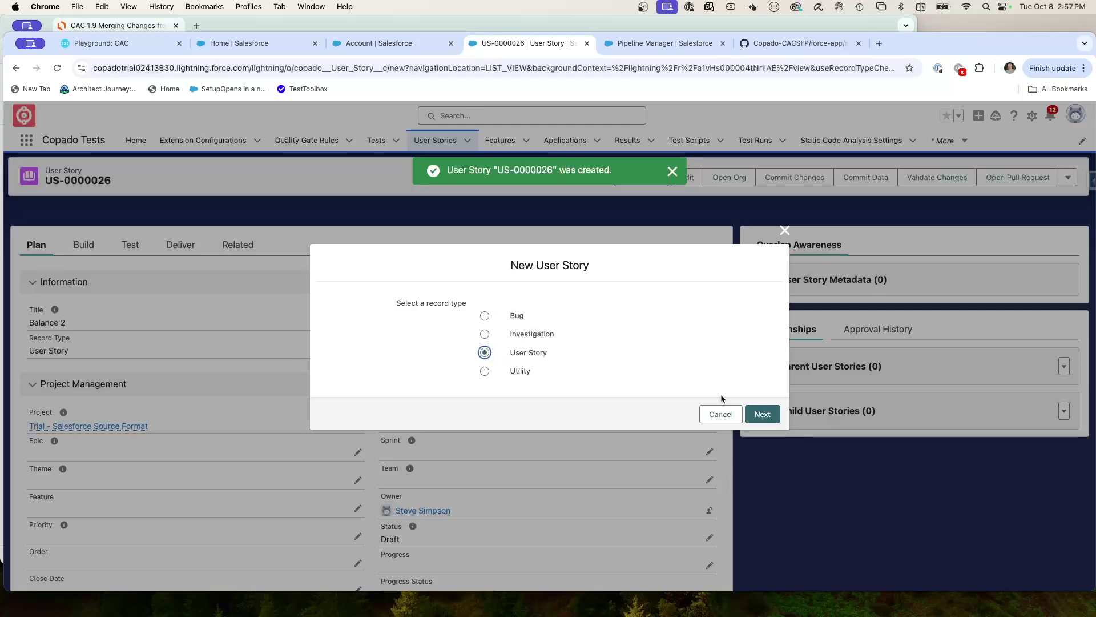
pyautogui.click(762, 414)
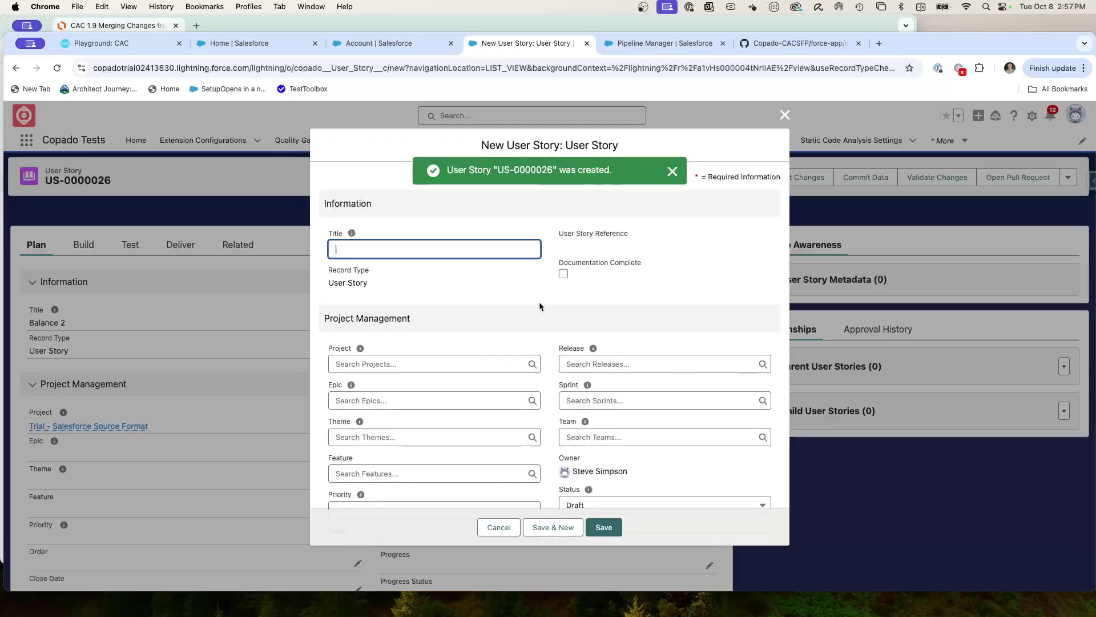
pyautogui.write('Balance 3')
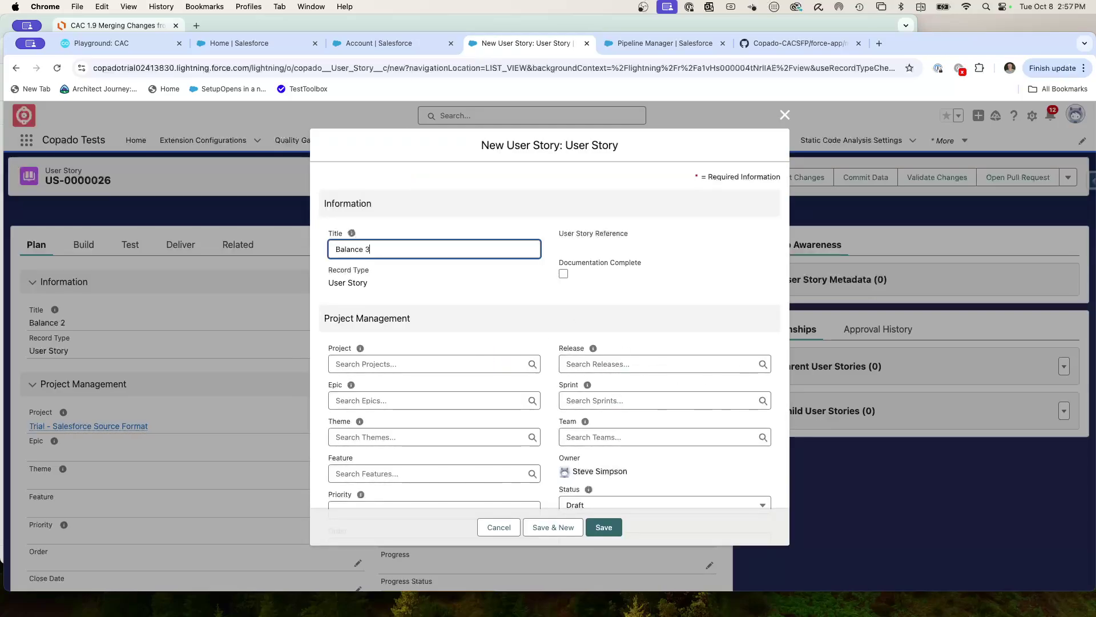
pyautogui.click(378, 364)
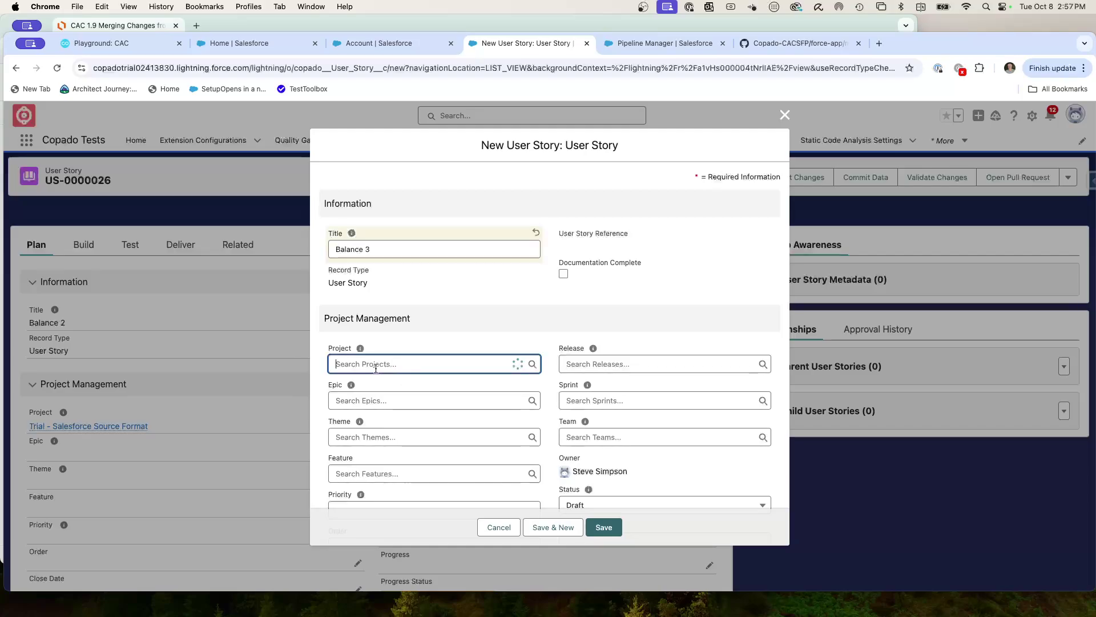
pyautogui.click(363, 407)
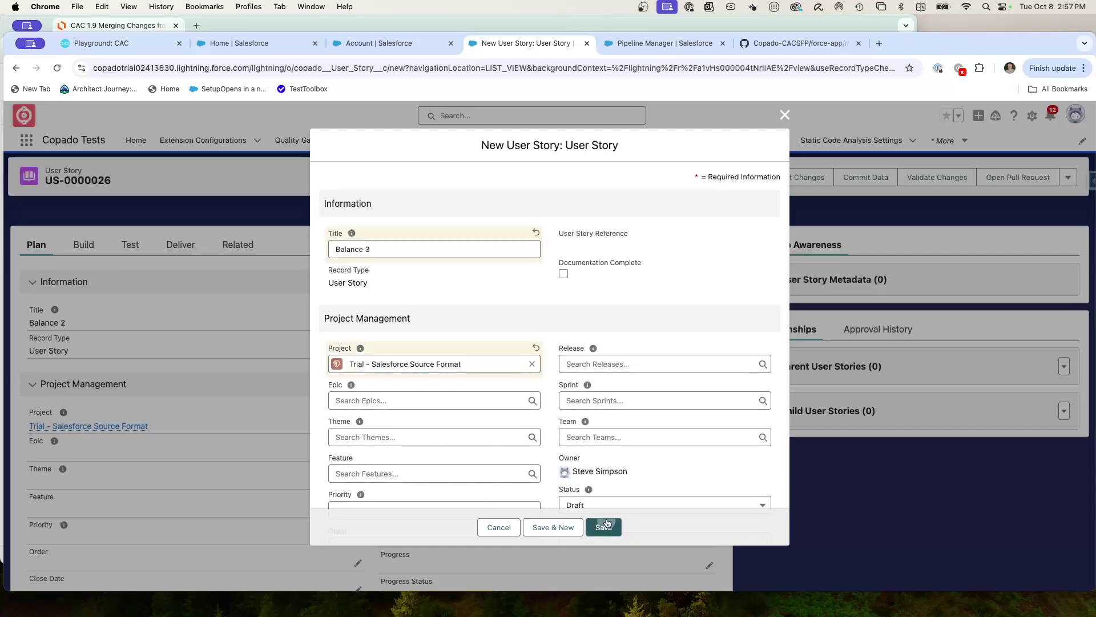
pyautogui.click(603, 527)
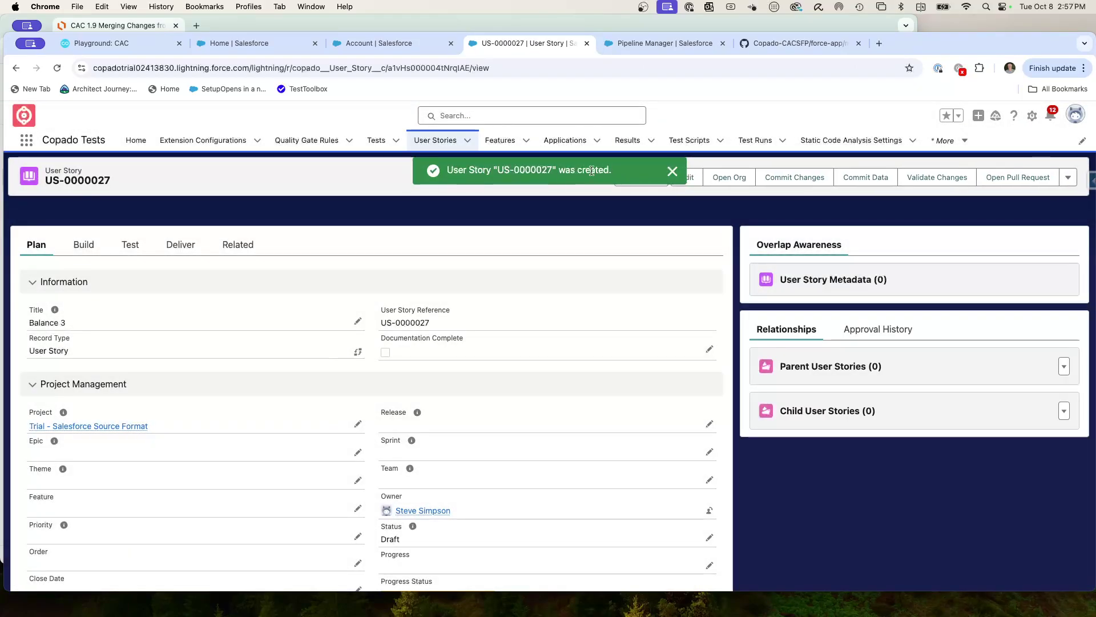
# Step: Open the Balance 2 user story and set its build credential to Dev1-SFP, saving the change
pyautogui.click(438, 141)
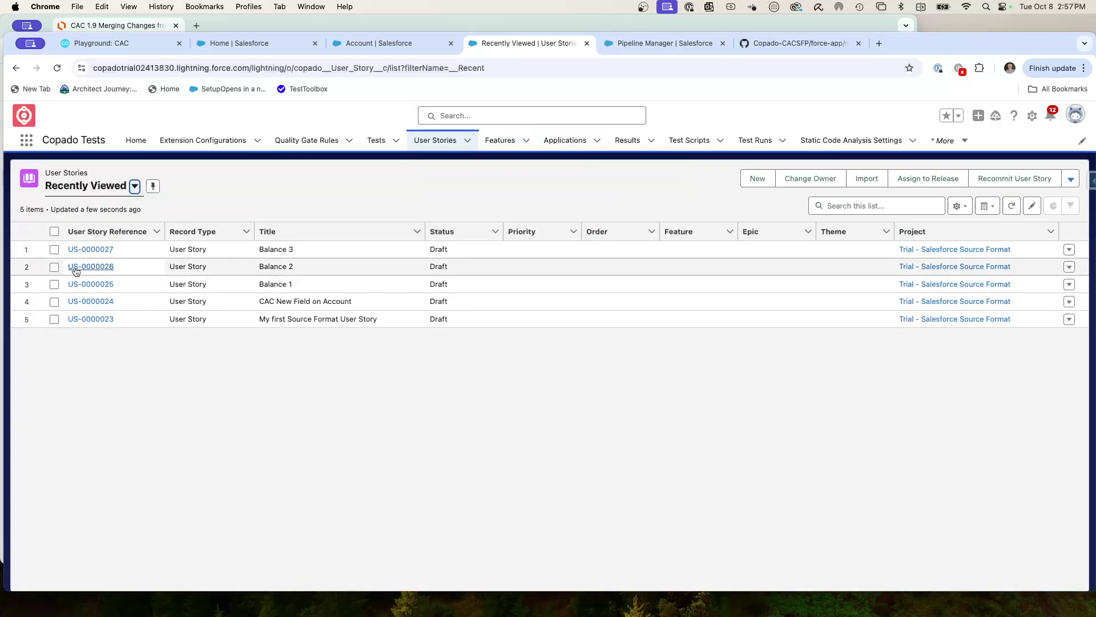
pyautogui.click(76, 266)
pyautogui.click(83, 244)
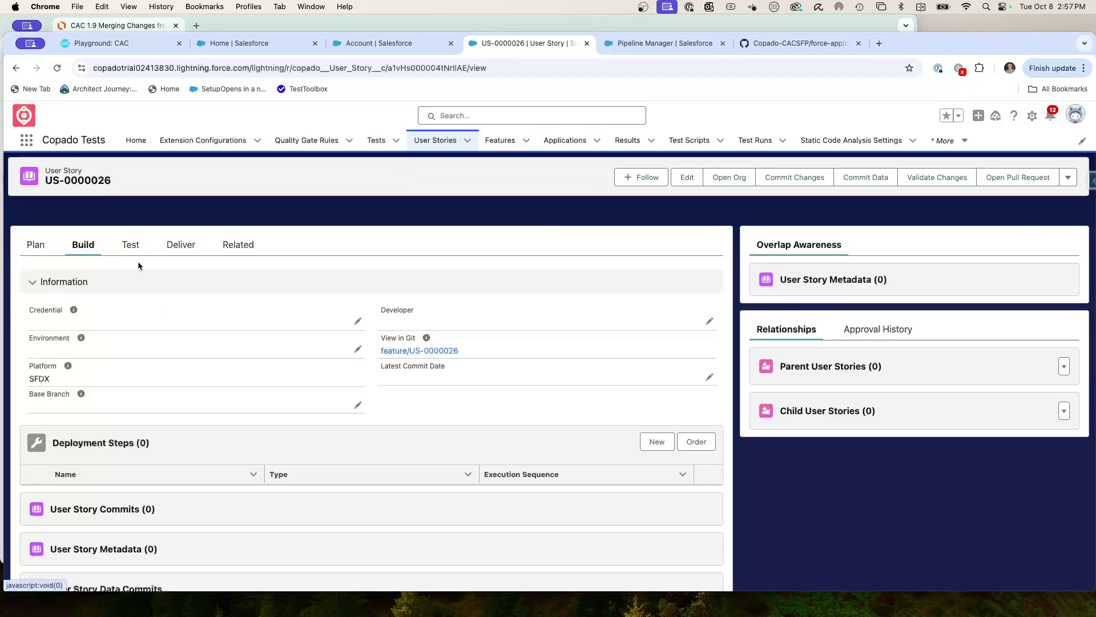
pyautogui.click(359, 323)
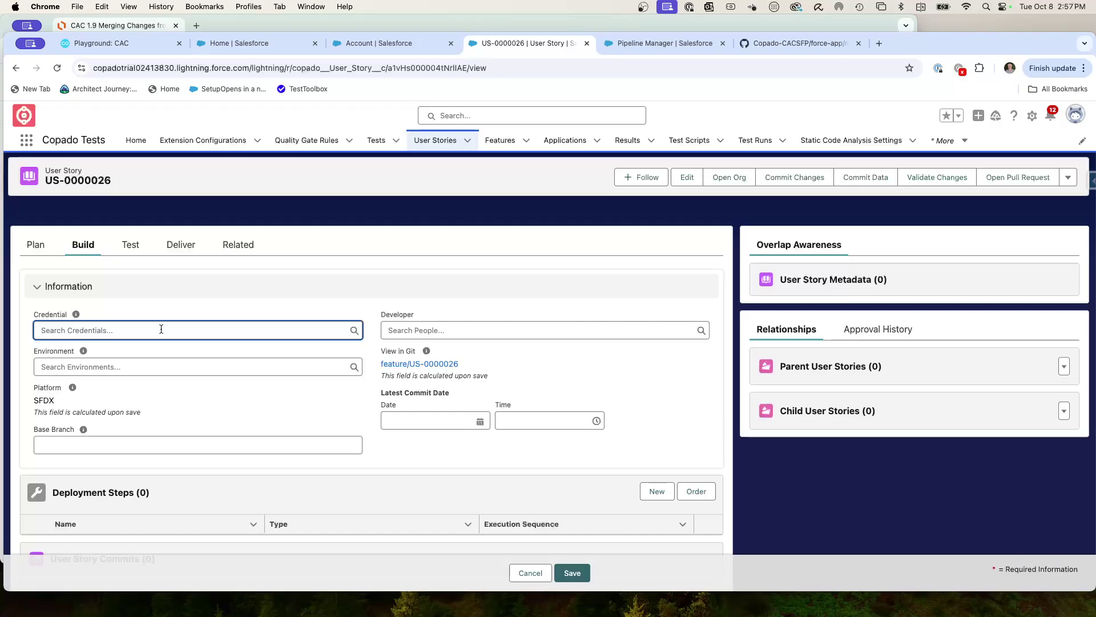
pyautogui.click(92, 375)
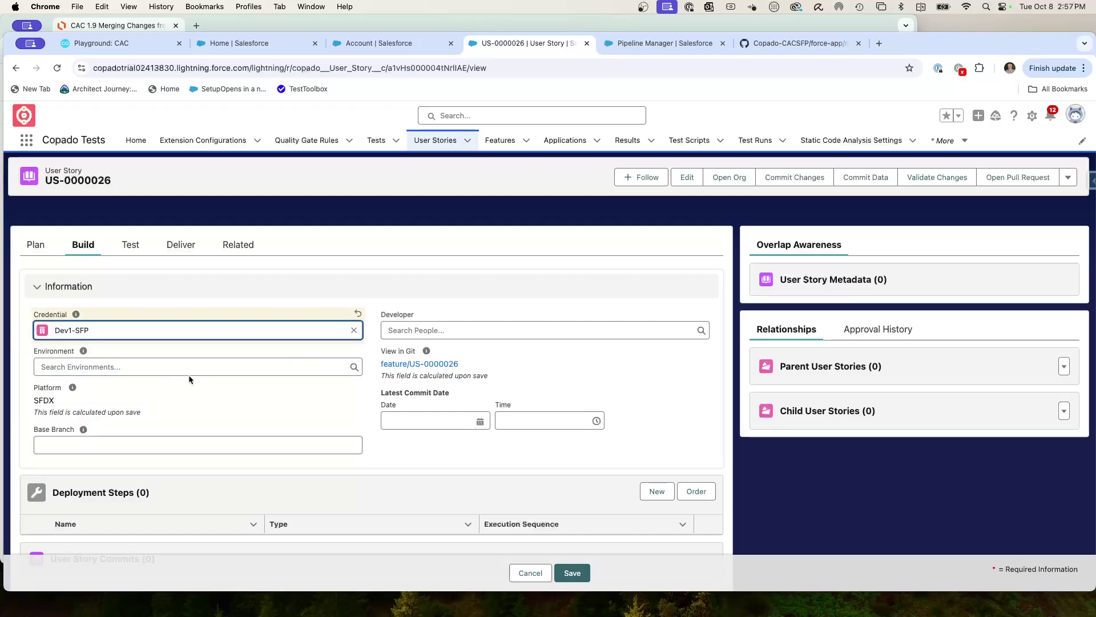
pyautogui.click(572, 573)
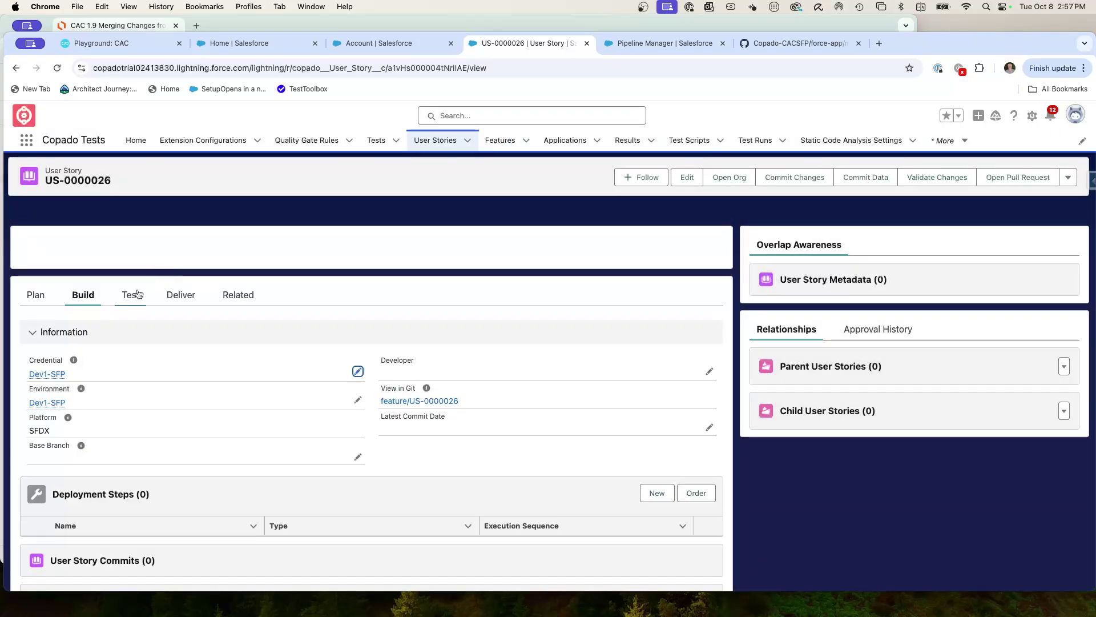
pyautogui.click(137, 294)
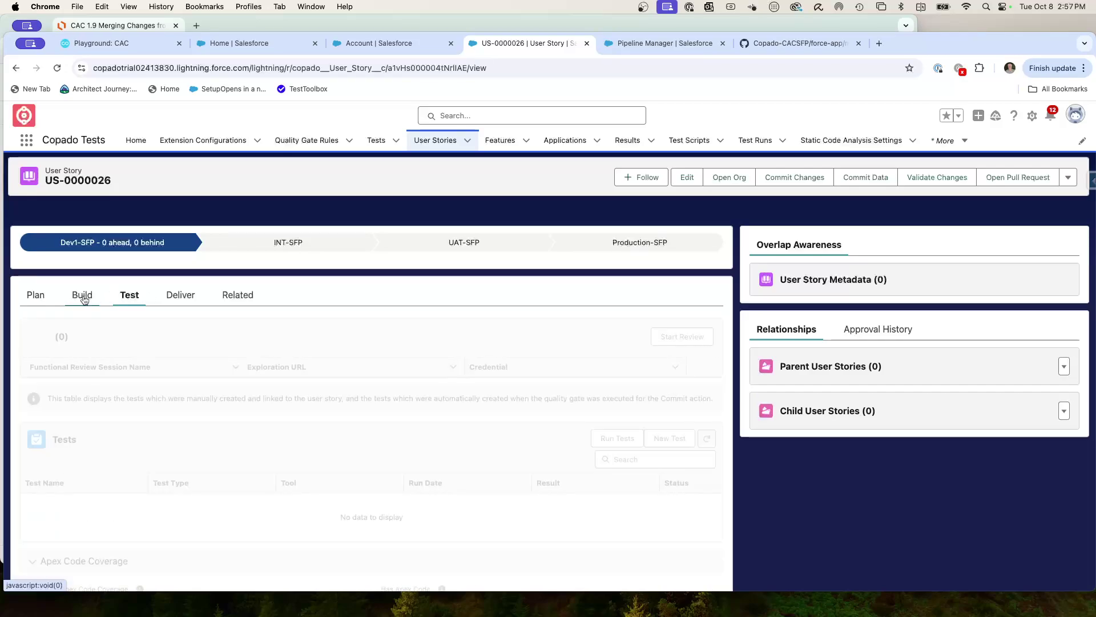
pyautogui.click(83, 296)
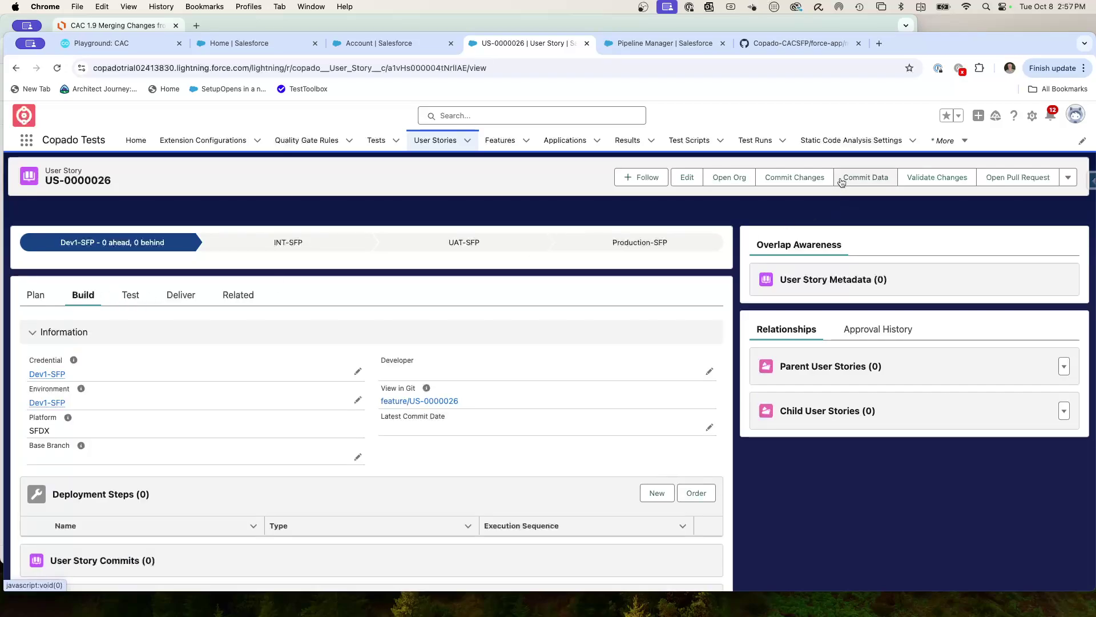
# Step: Start committing changes for the Balance 2 story and retrieve the metadata changed after 2:45 PM on the preset date
pyautogui.click(806, 178)
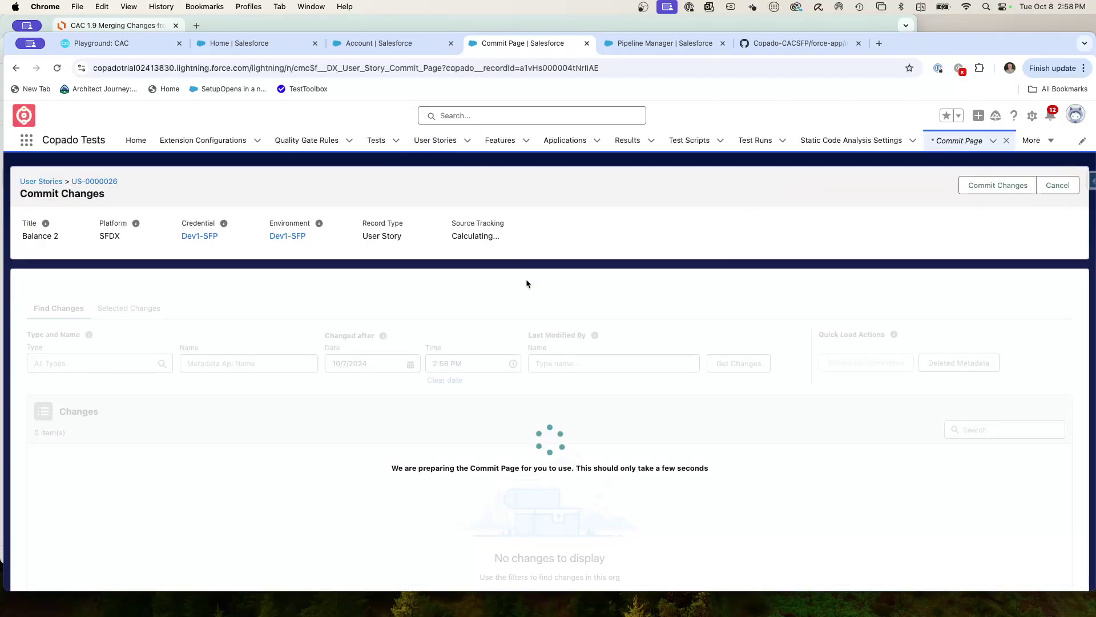
pyautogui.click(453, 364)
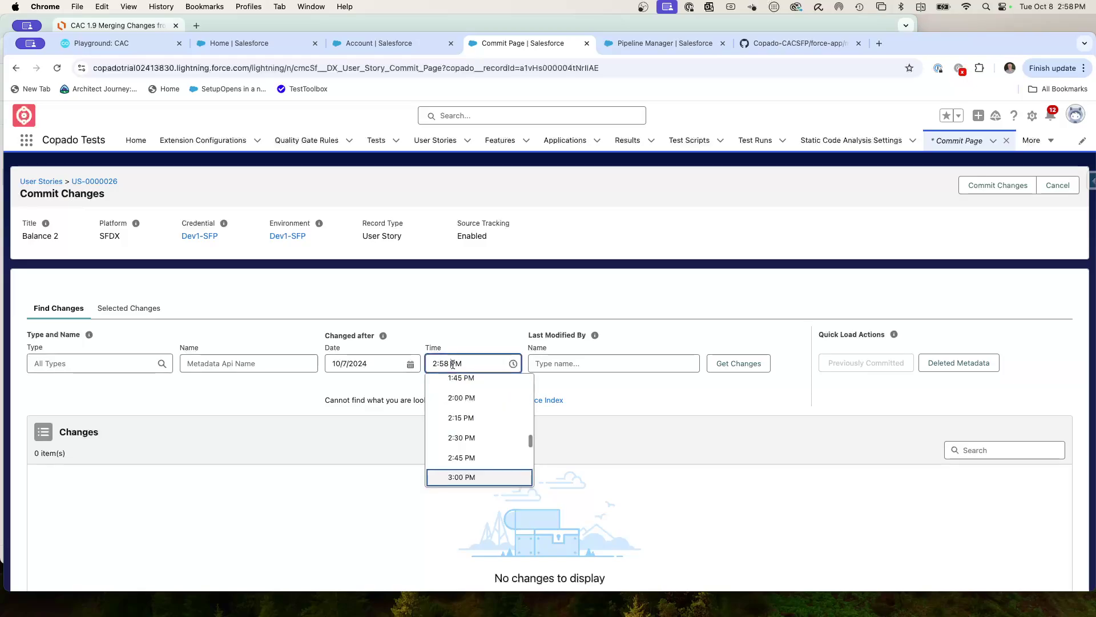
pyautogui.click(475, 459)
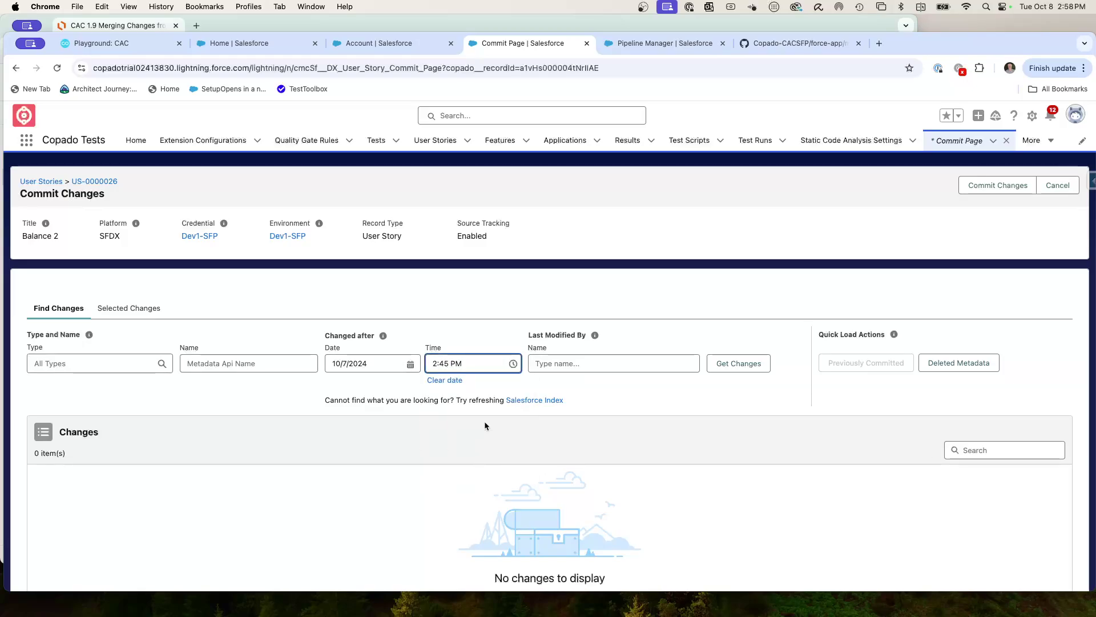
pyautogui.scroll(-1, 486, 426)
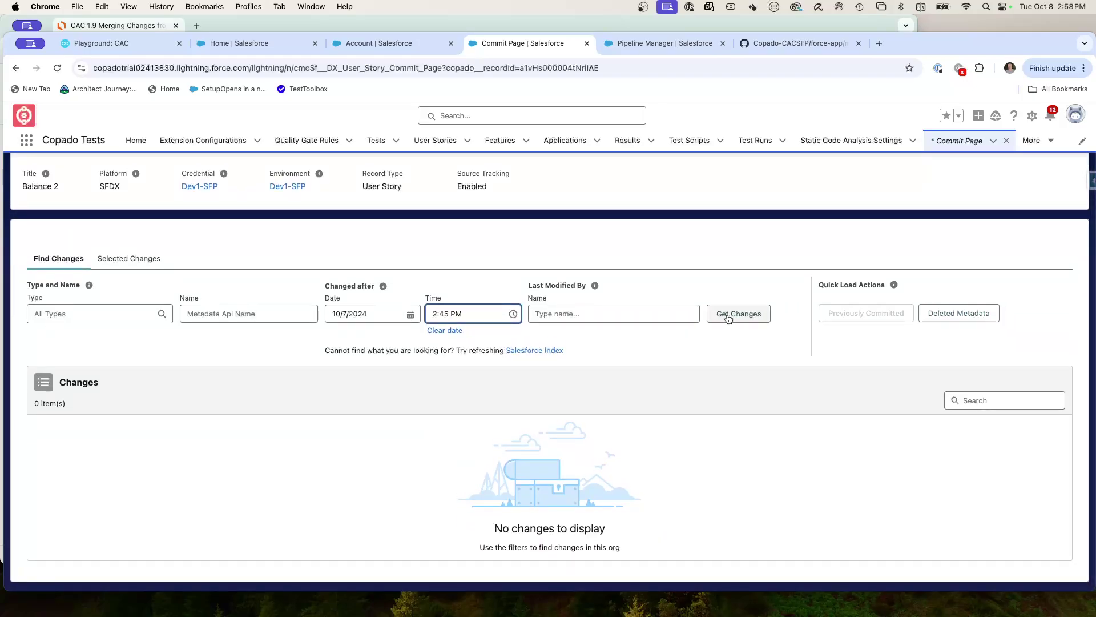
pyautogui.click(728, 317)
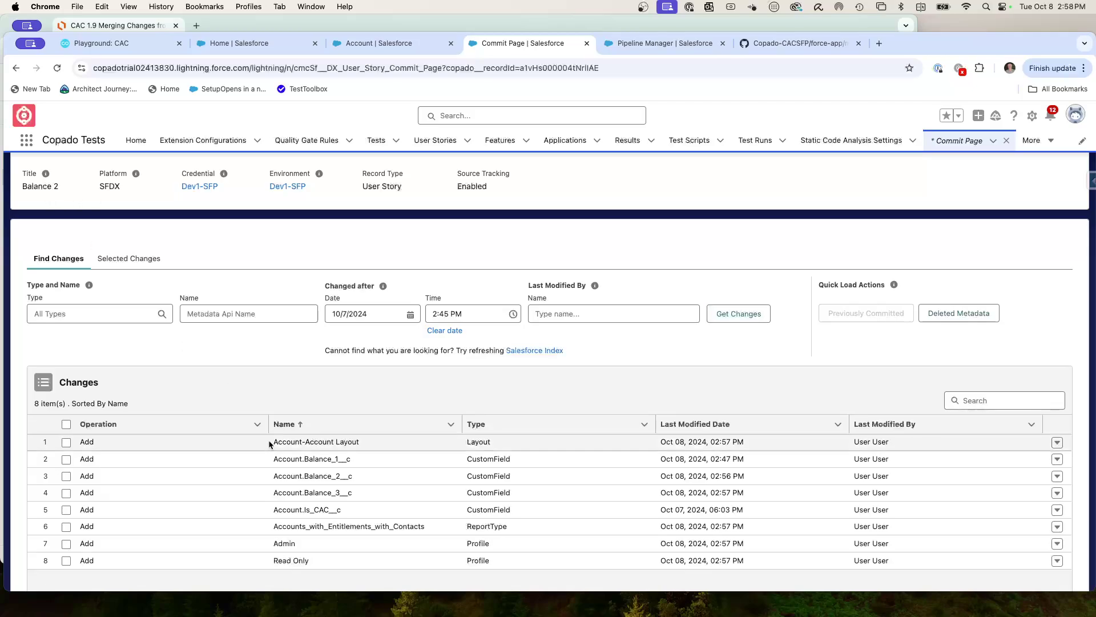
# Step: Select the Account.Balance_2__c custom field and commit it with the default commit message and branch options
pyautogui.scroll(-2, 270, 443)
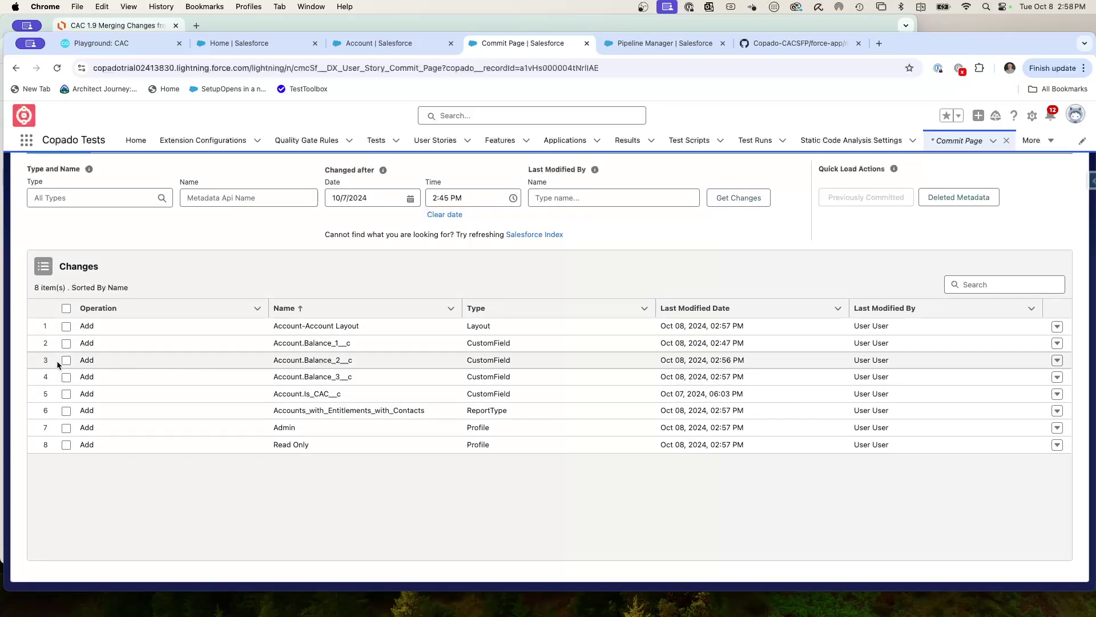
pyautogui.click(66, 361)
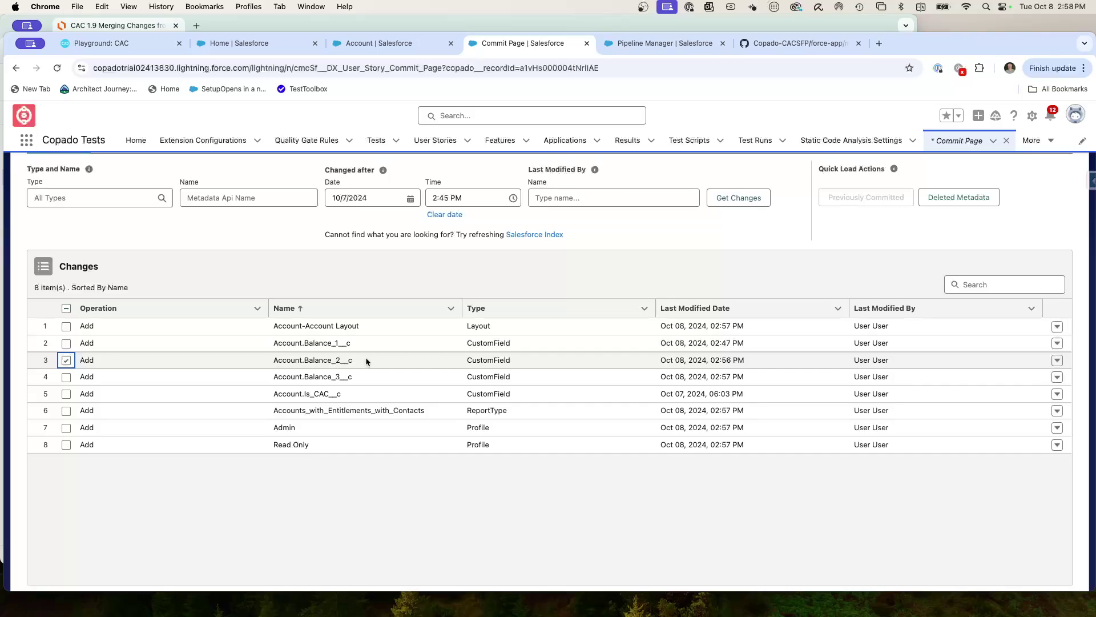
pyautogui.scroll(3, 538, 264)
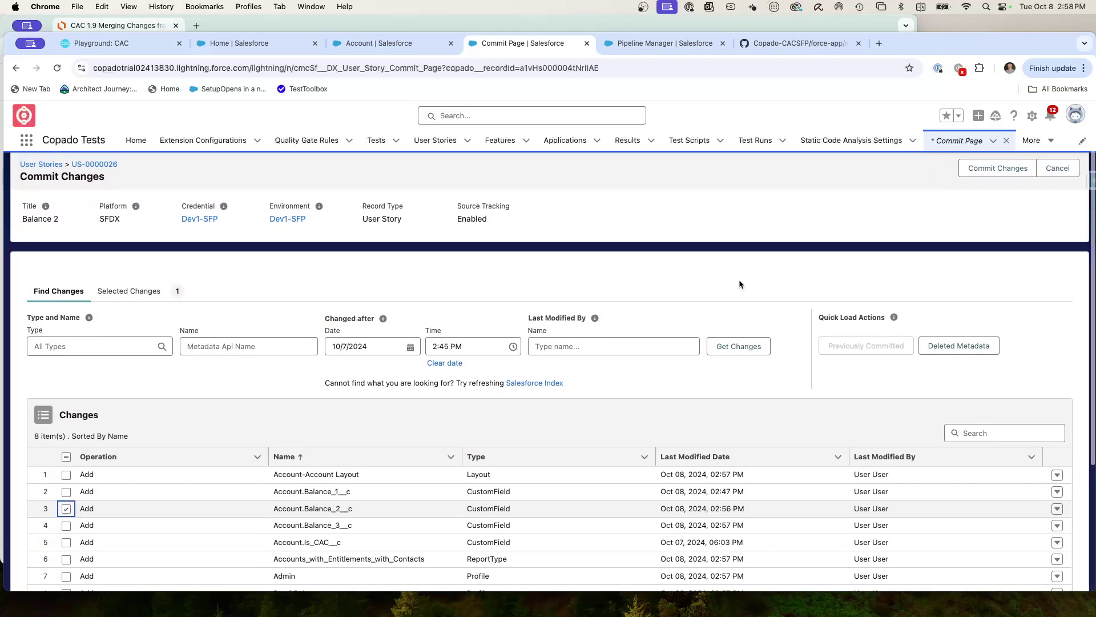
pyautogui.scroll(-3, 925, 419)
pyautogui.scroll(3, 688, 399)
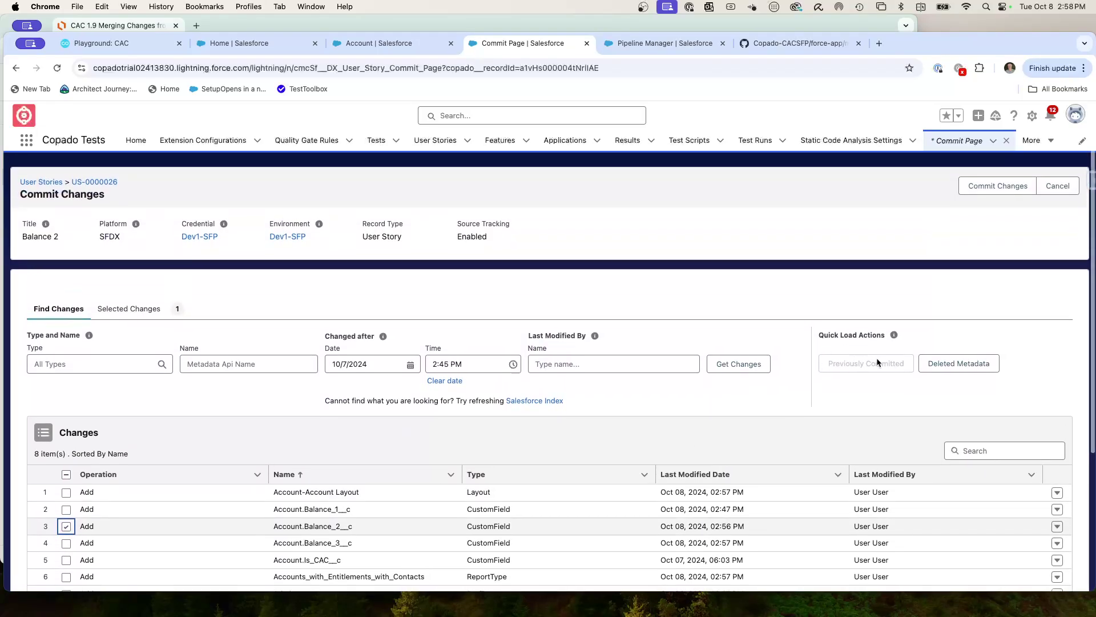
pyautogui.click(994, 188)
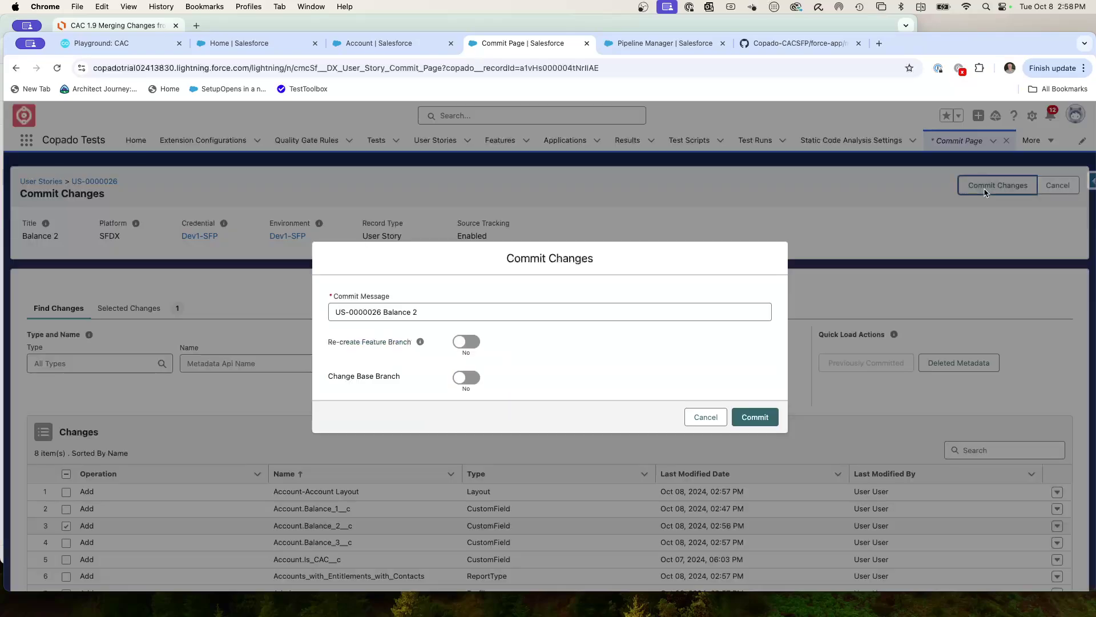
pyautogui.click(756, 417)
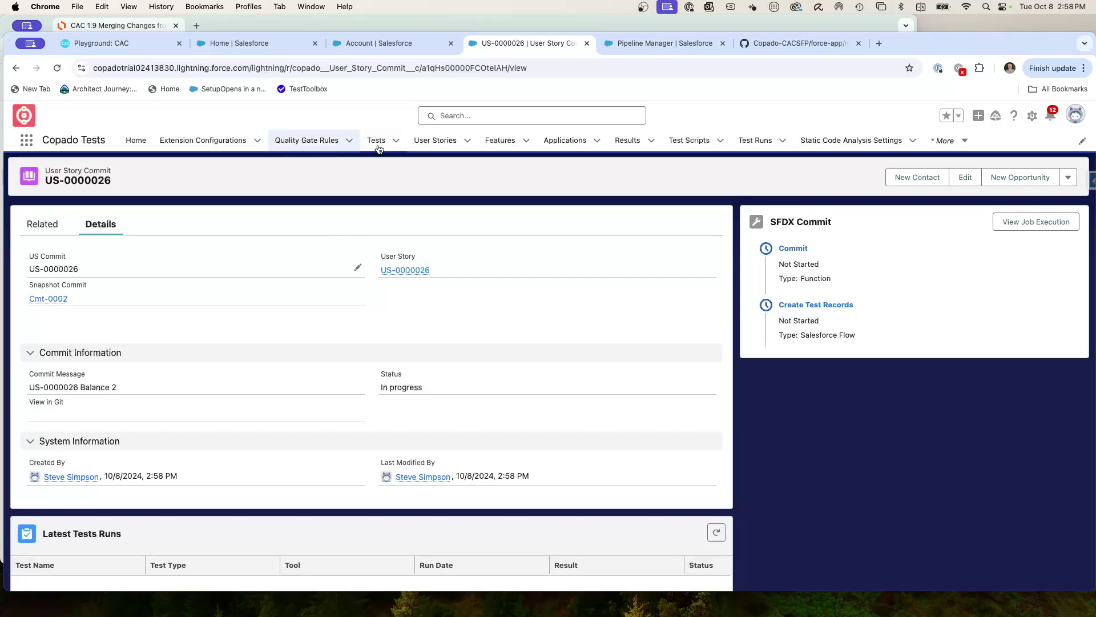
# Step: Open the Balance 3 user story and set its build credential to Dev1-SFP, saving the change
pyautogui.click(436, 140)
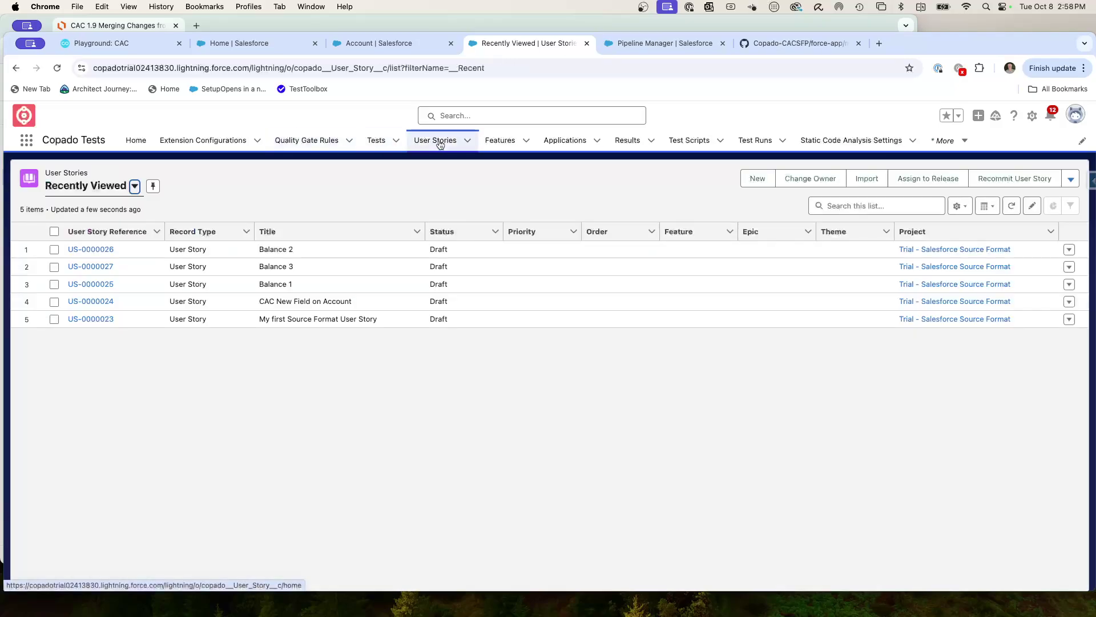
pyautogui.click(113, 267)
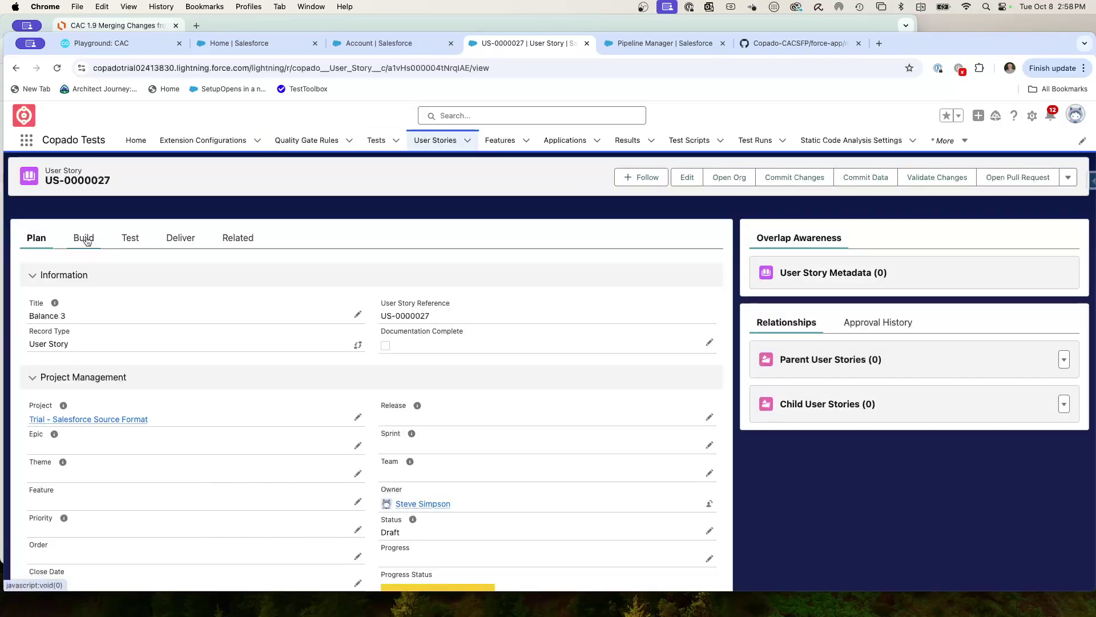
pyautogui.click(87, 241)
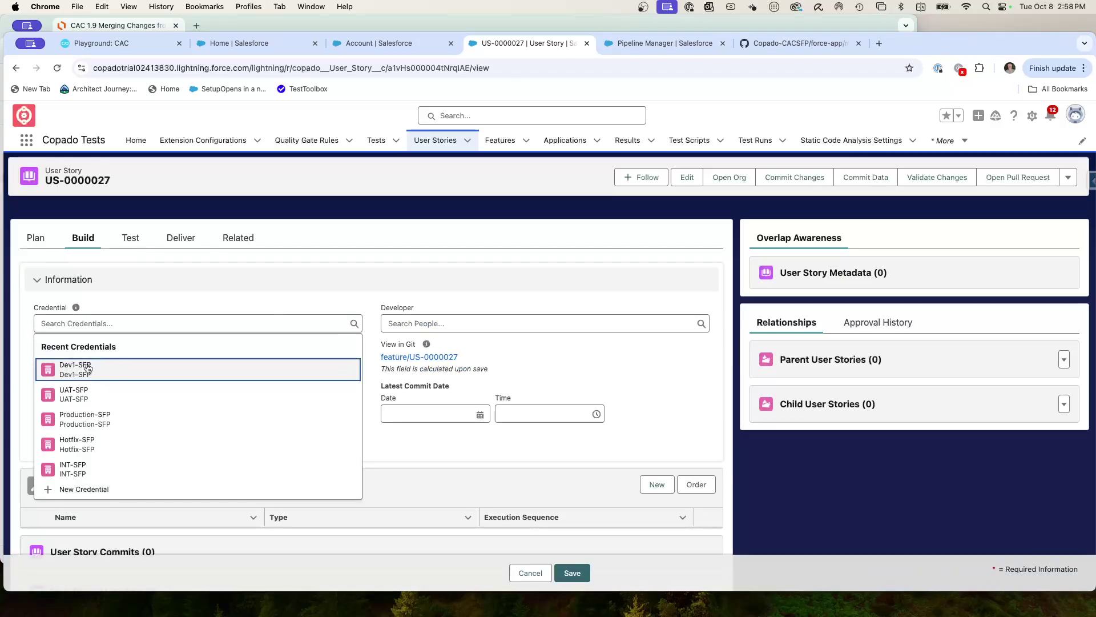
pyautogui.click(89, 367)
pyautogui.click(573, 574)
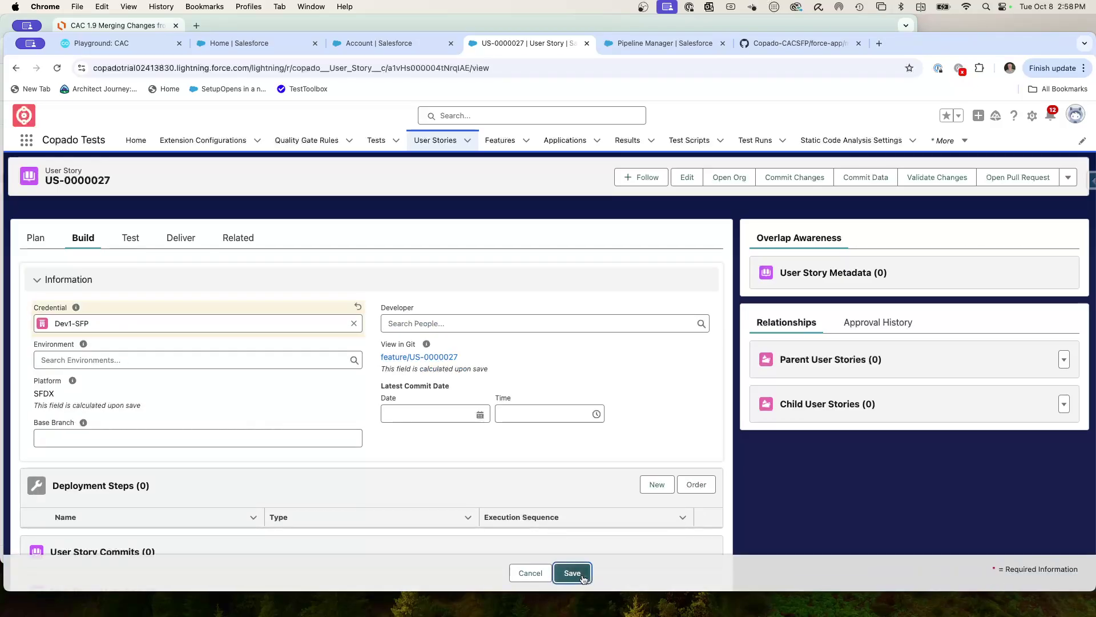
# Step: Start committing changes for the Balance 3 story and retrieve the metadata changed after 2:45 PM on the preset date
pyautogui.click(795, 177)
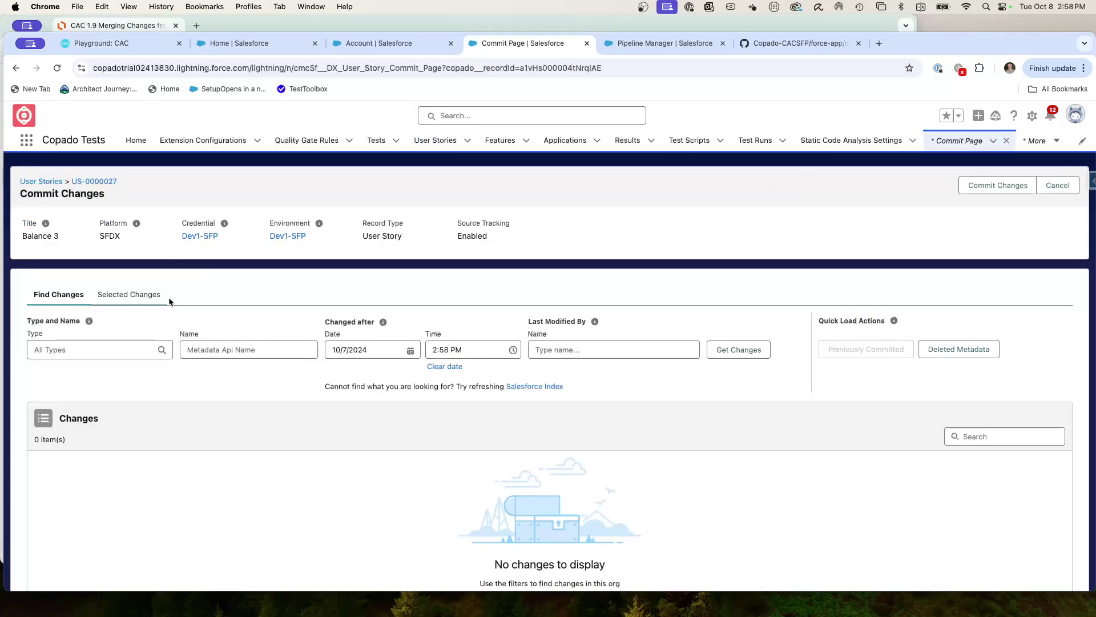
pyautogui.click(470, 349)
pyautogui.click(466, 443)
pyautogui.click(736, 349)
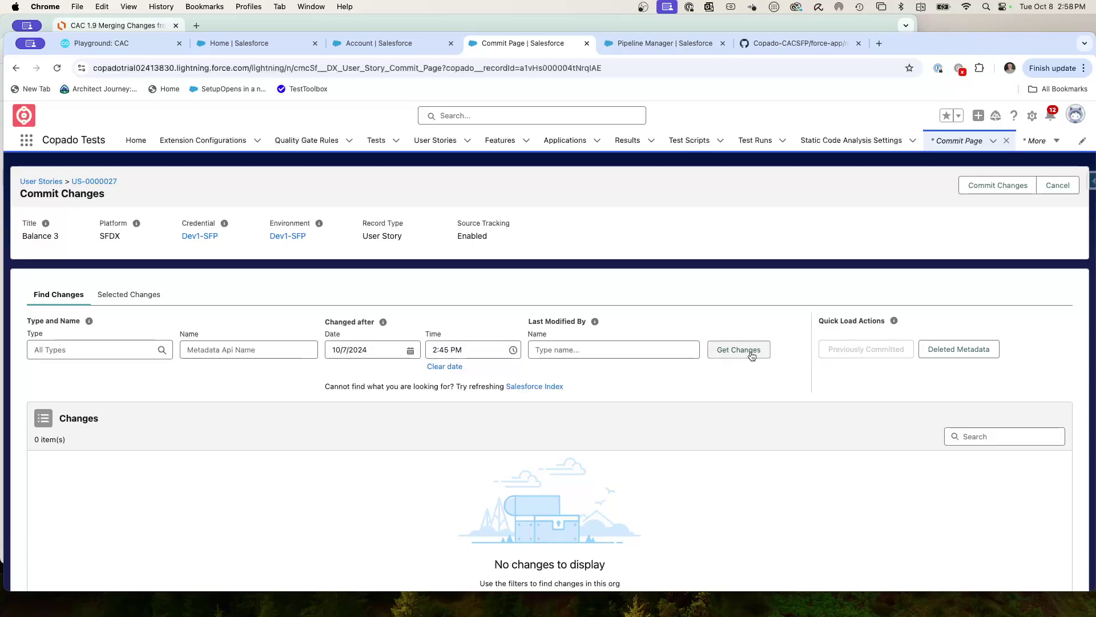
# Step: Select the Account.Balance_3__c custom field and commit it with the default commit message and options
pyautogui.scroll(-3, 342, 391)
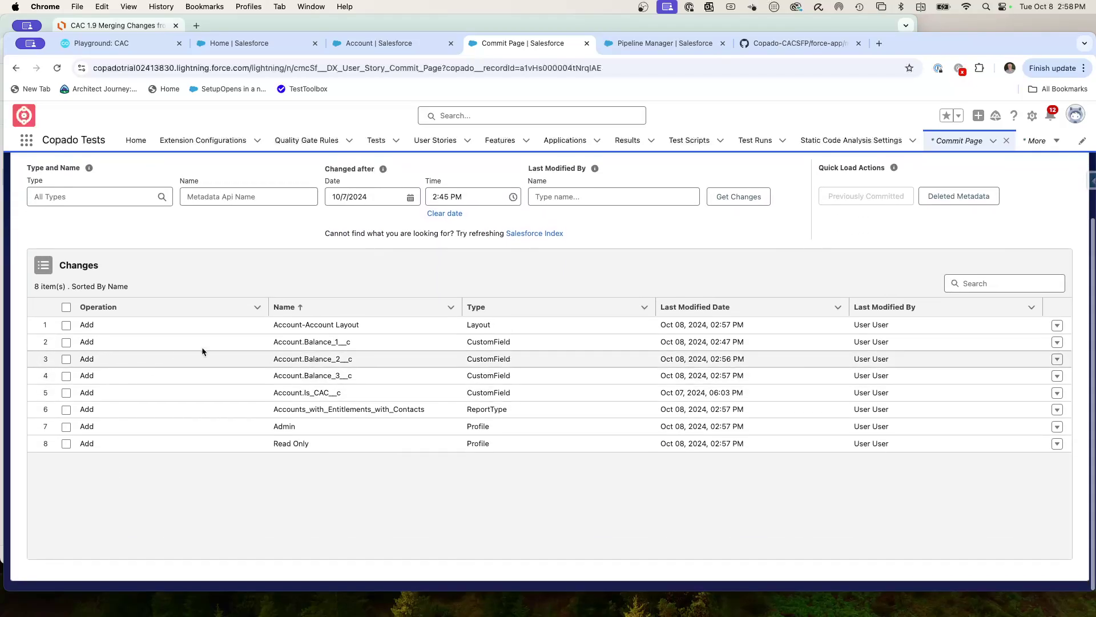
pyautogui.click(66, 377)
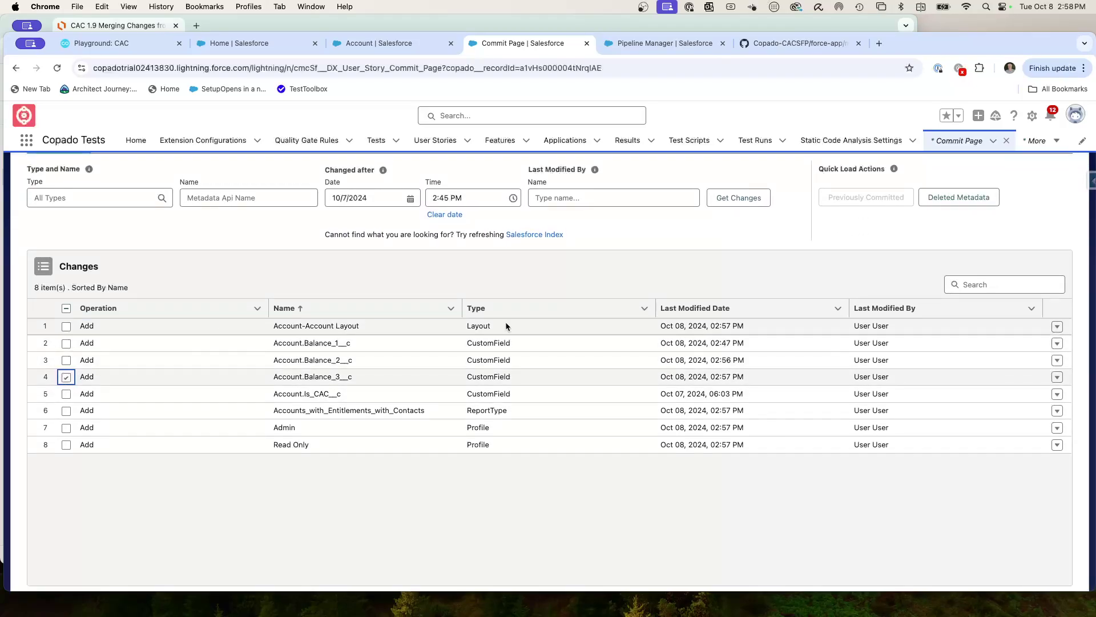
pyautogui.scroll(5, 800, 291)
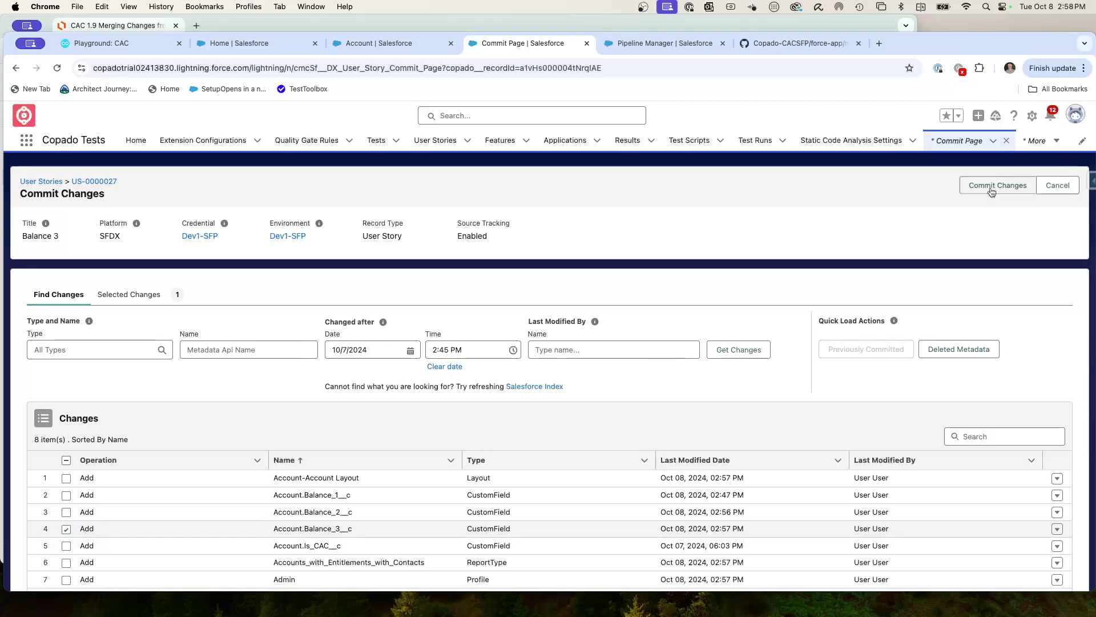
pyautogui.click(994, 189)
pyautogui.click(765, 417)
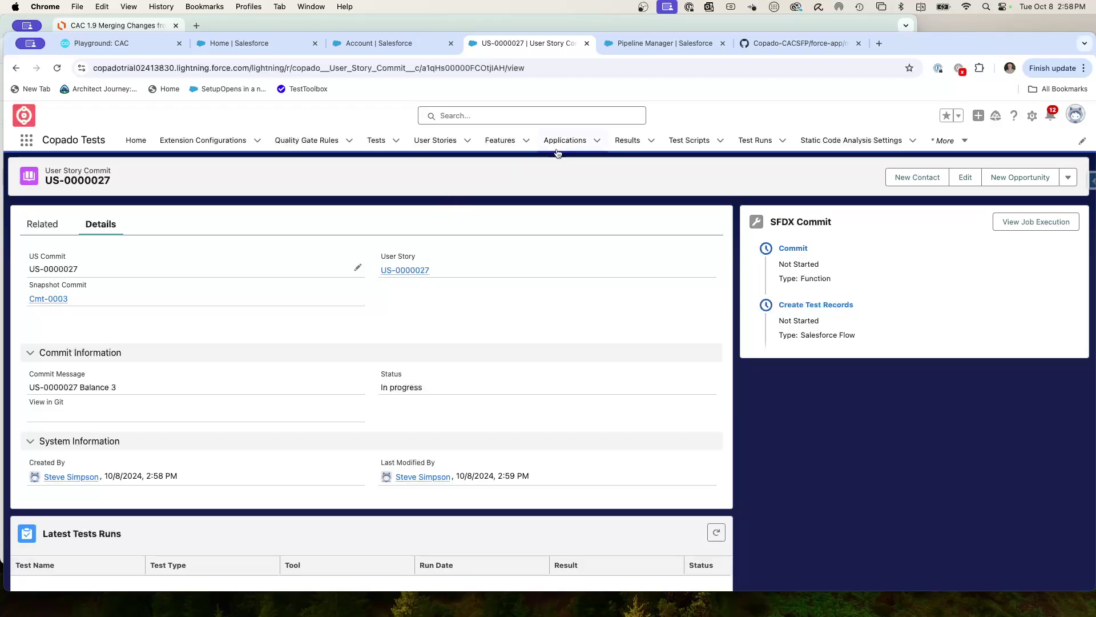
# Step: Open the Balance 2 user story, mark it Ready to Promote in its delivery information, and save
pyautogui.click(437, 146)
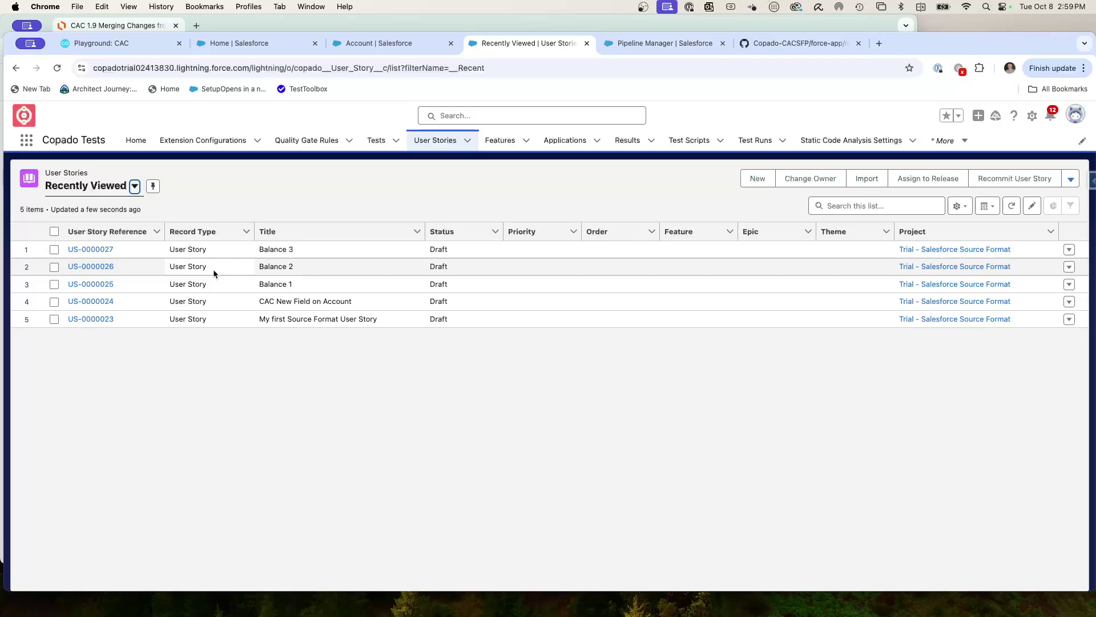
pyautogui.click(92, 266)
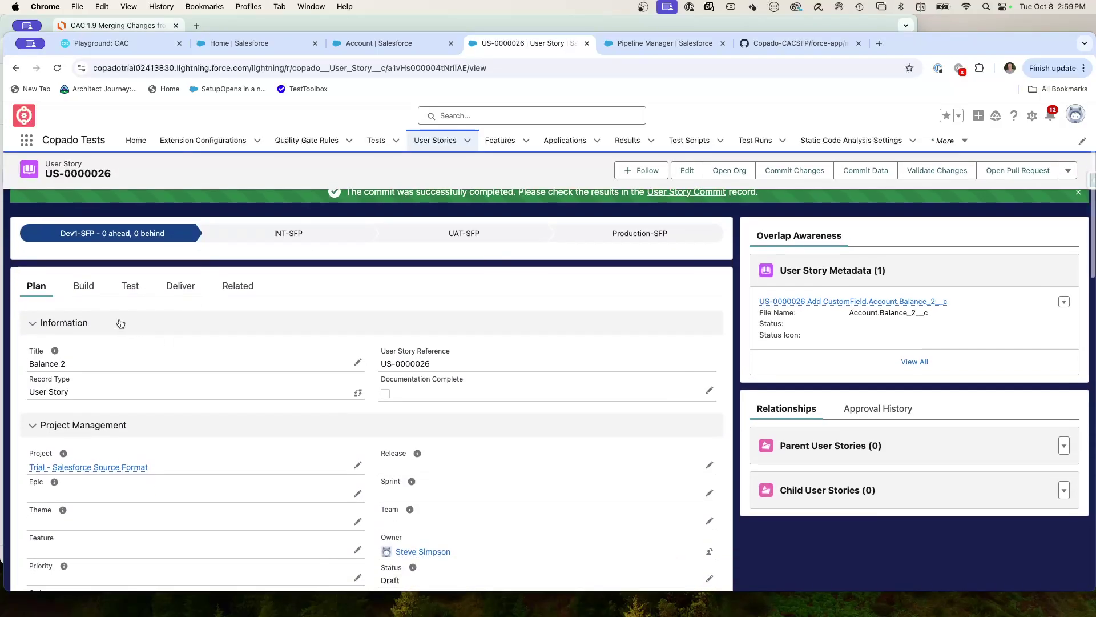
pyautogui.click(174, 285)
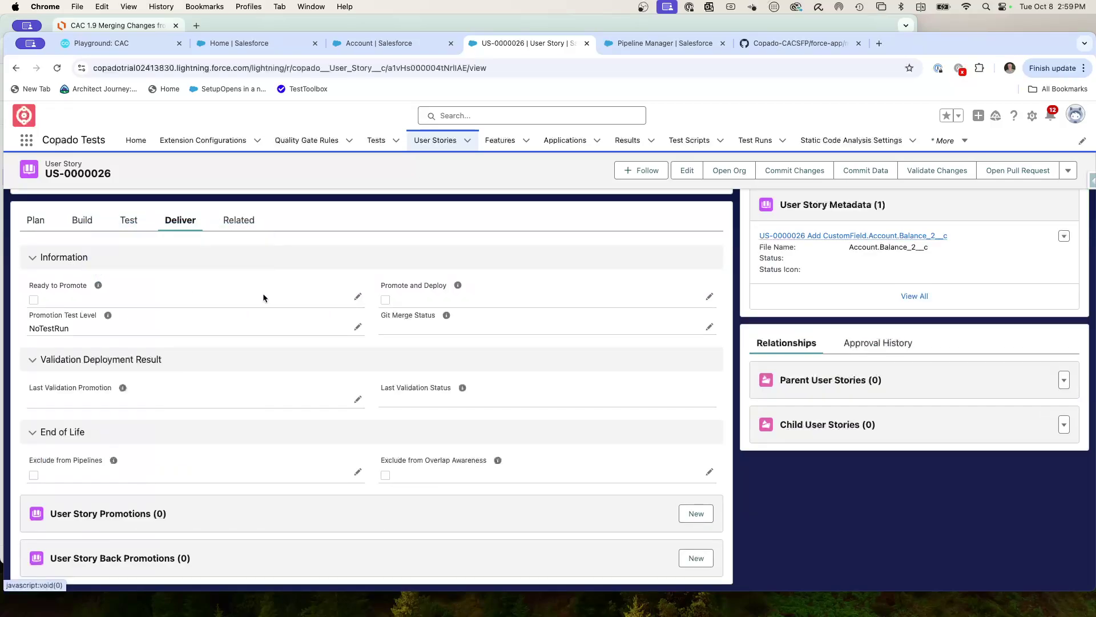
pyautogui.click(357, 296)
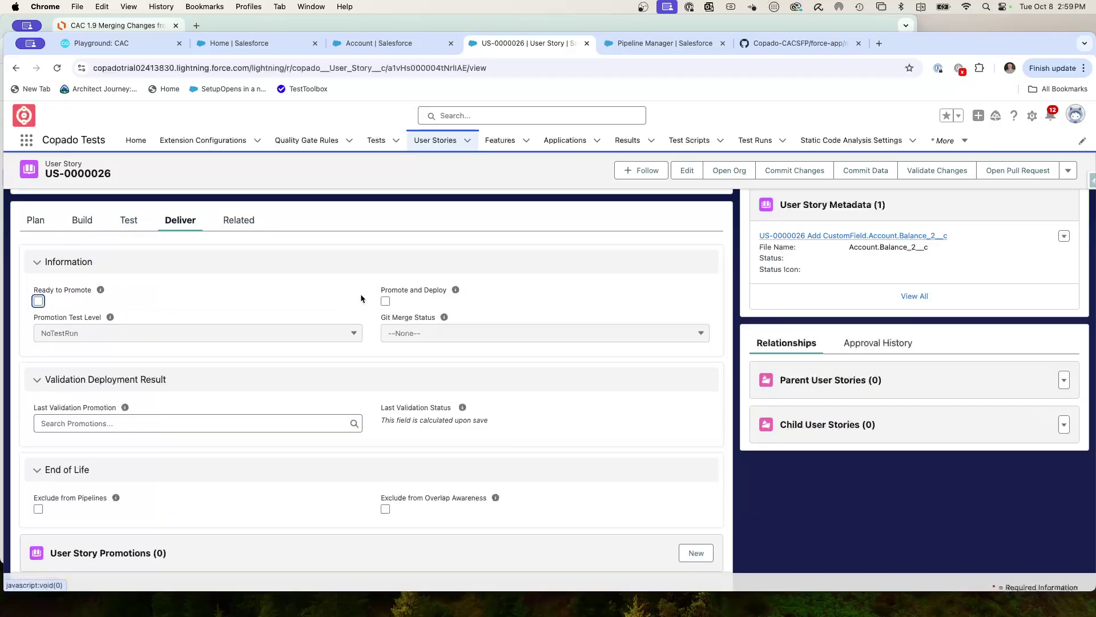
pyautogui.click(38, 302)
pyautogui.click(572, 573)
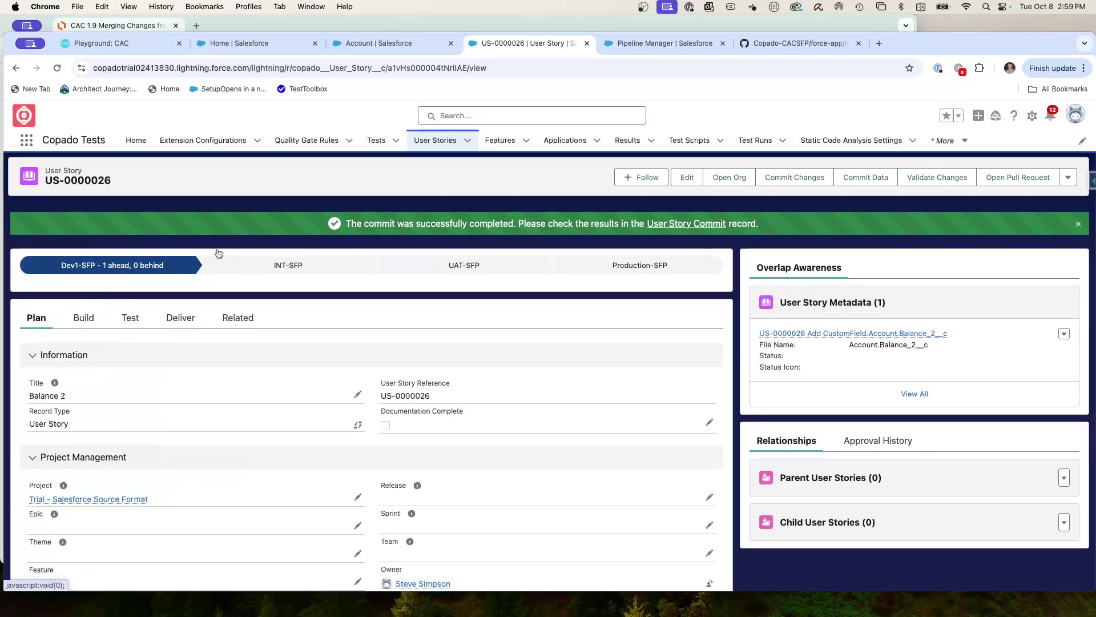
# Step: Open the Balance 3 user story, mark it Ready to Promote in its delivery information, and save
pyautogui.click(436, 140)
pyautogui.click(93, 269)
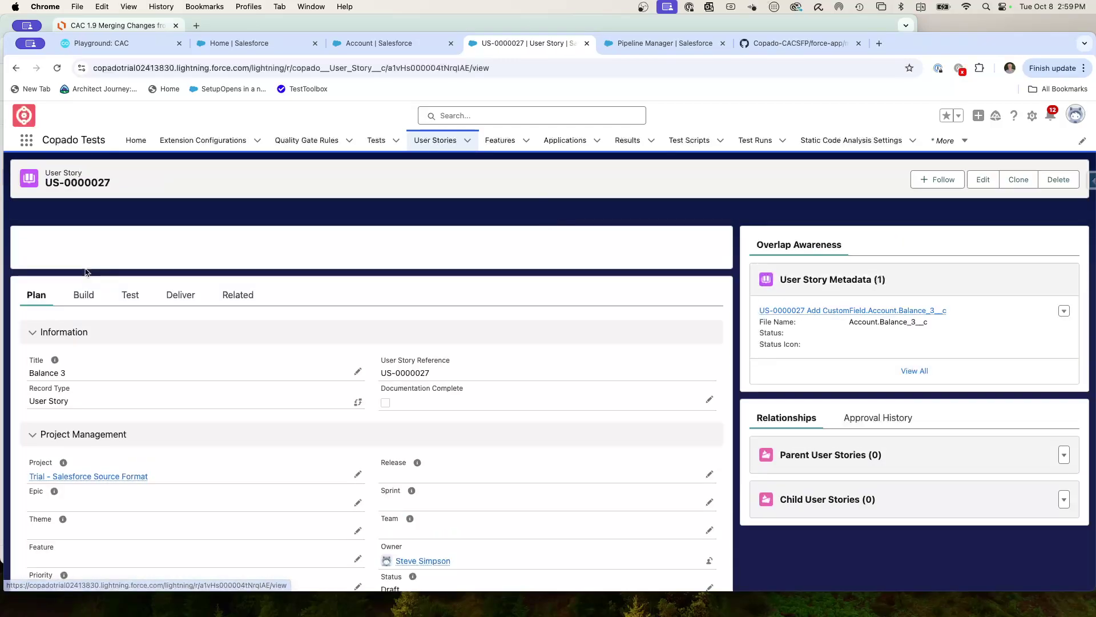
pyautogui.click(130, 321)
pyautogui.click(179, 317)
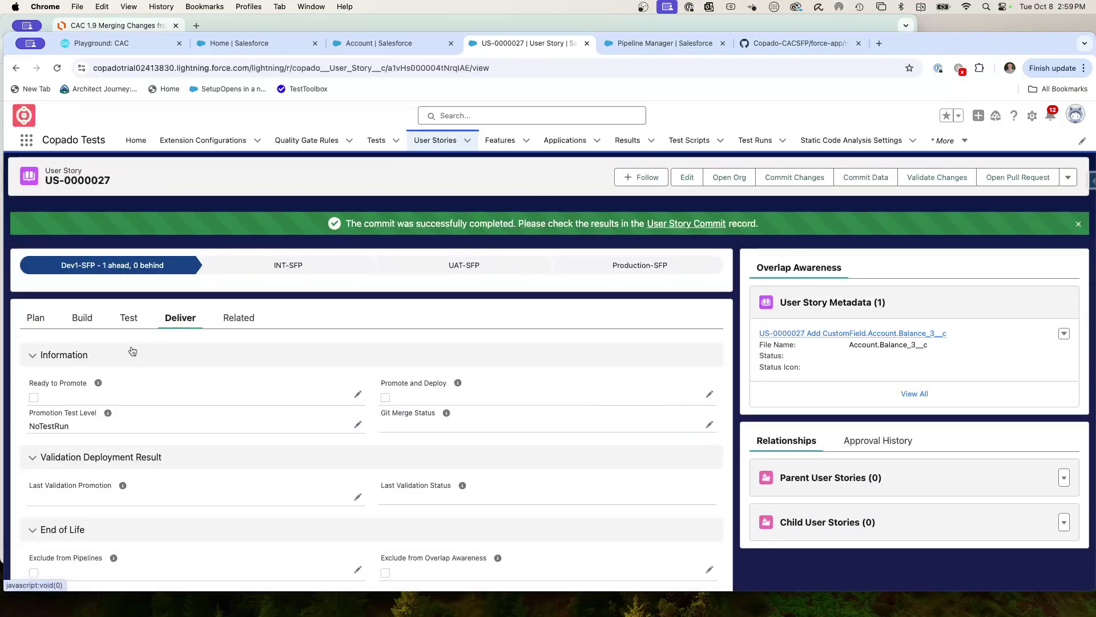
pyautogui.click(358, 394)
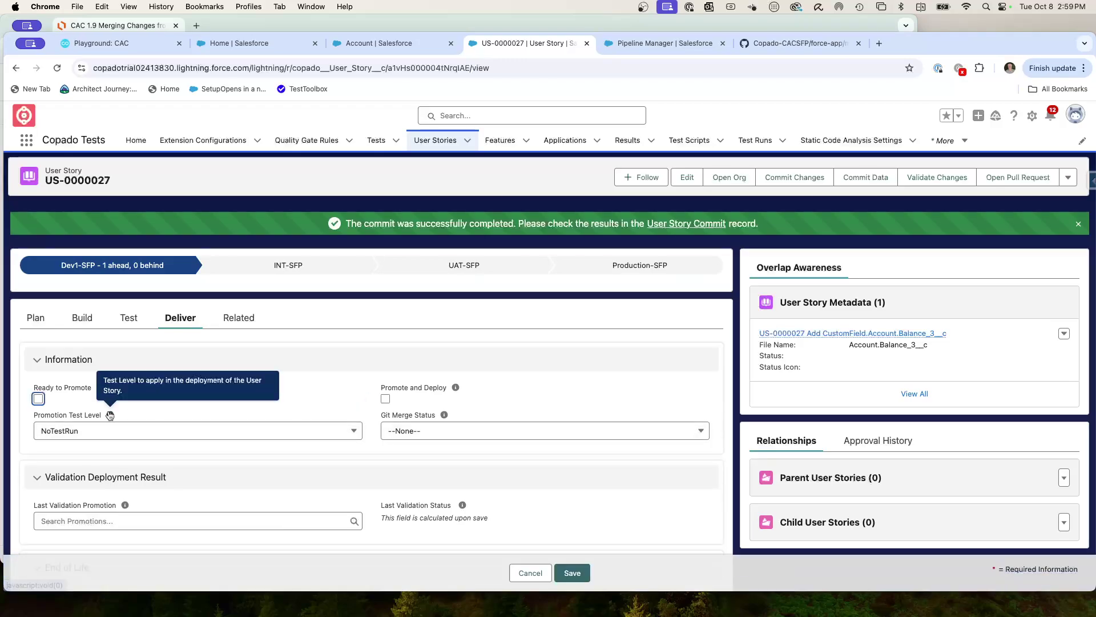
pyautogui.click(38, 398)
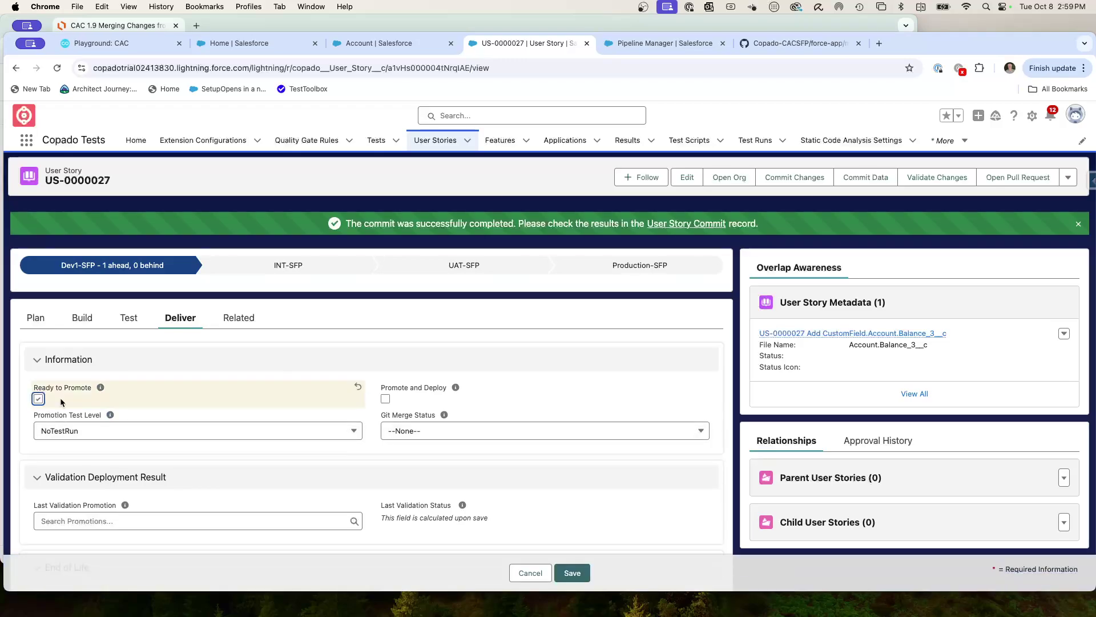
pyautogui.click(571, 572)
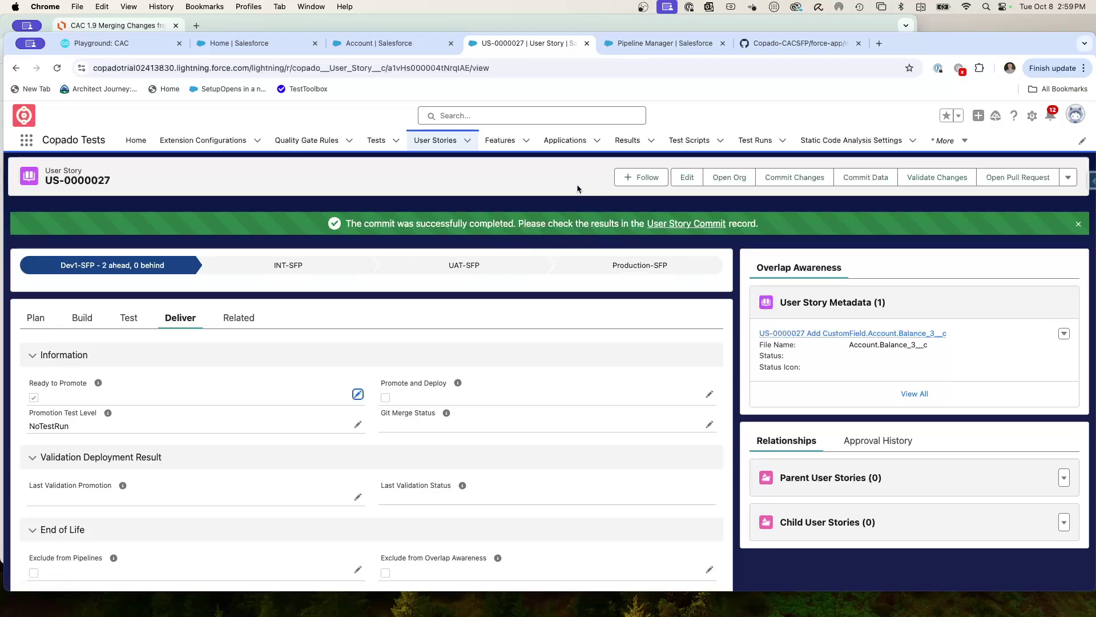
# Step: From Pipeline Manager, promote and deploy the Balance 2 and Balance 3 stories from Dev1-SFP to INT-SFP, then return to the pipeline
pyautogui.click(441, 140)
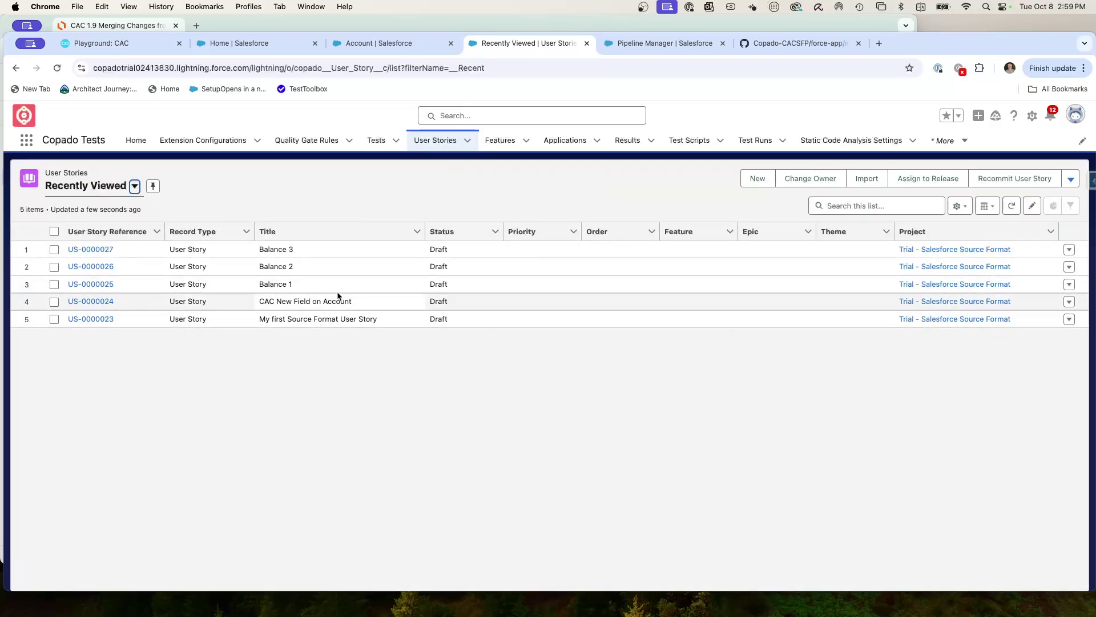
pyautogui.hotkey('ctrl', 'Tab')
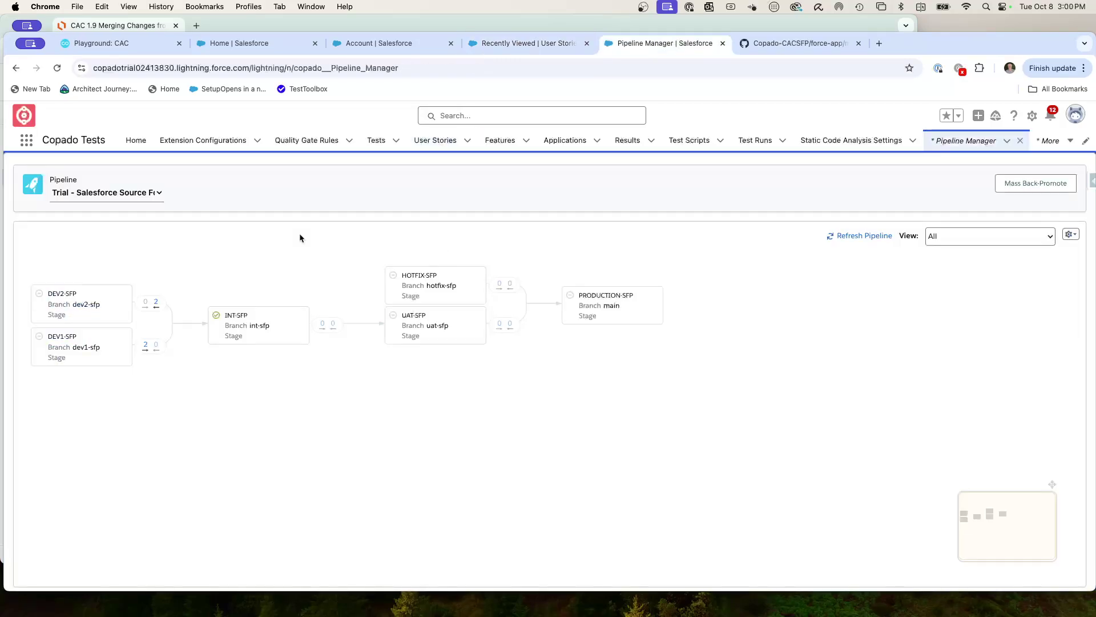
pyautogui.click(144, 345)
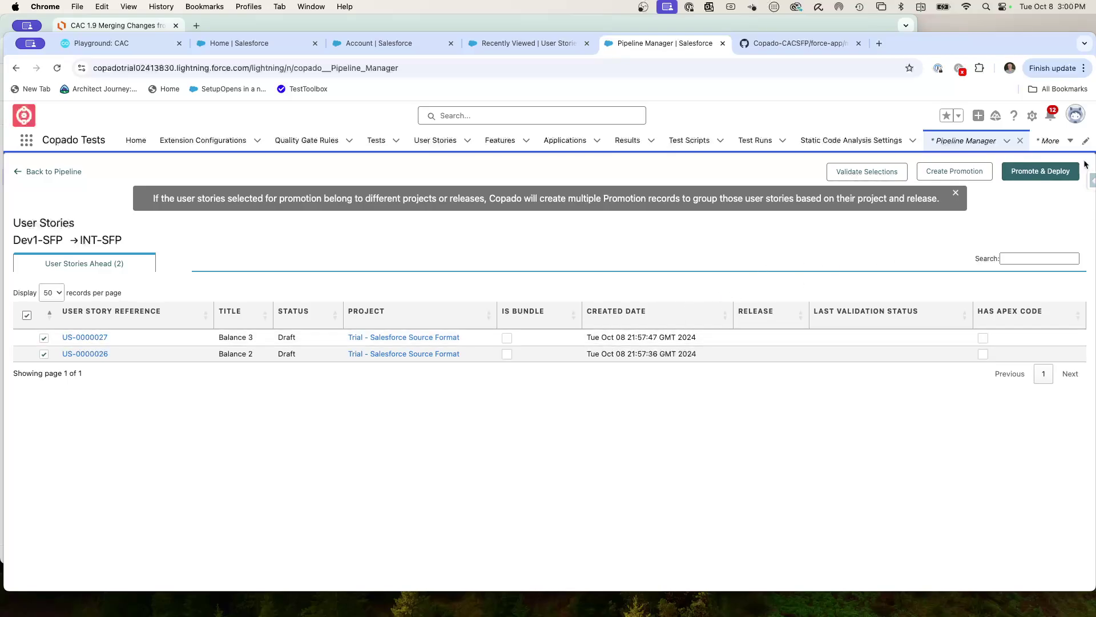
pyautogui.click(1047, 170)
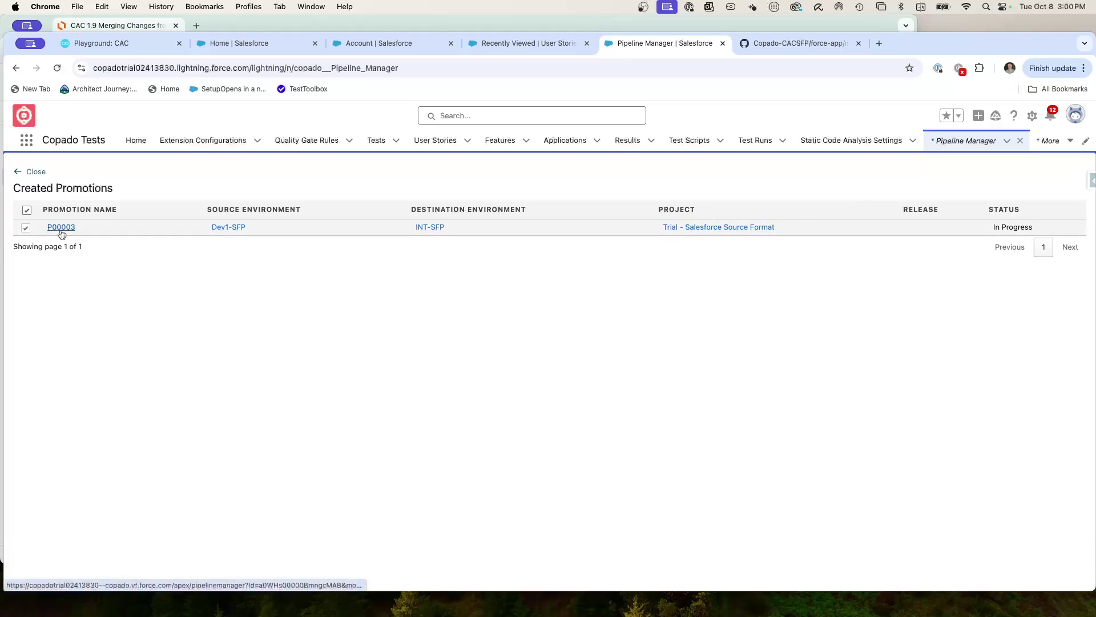
pyautogui.click(30, 172)
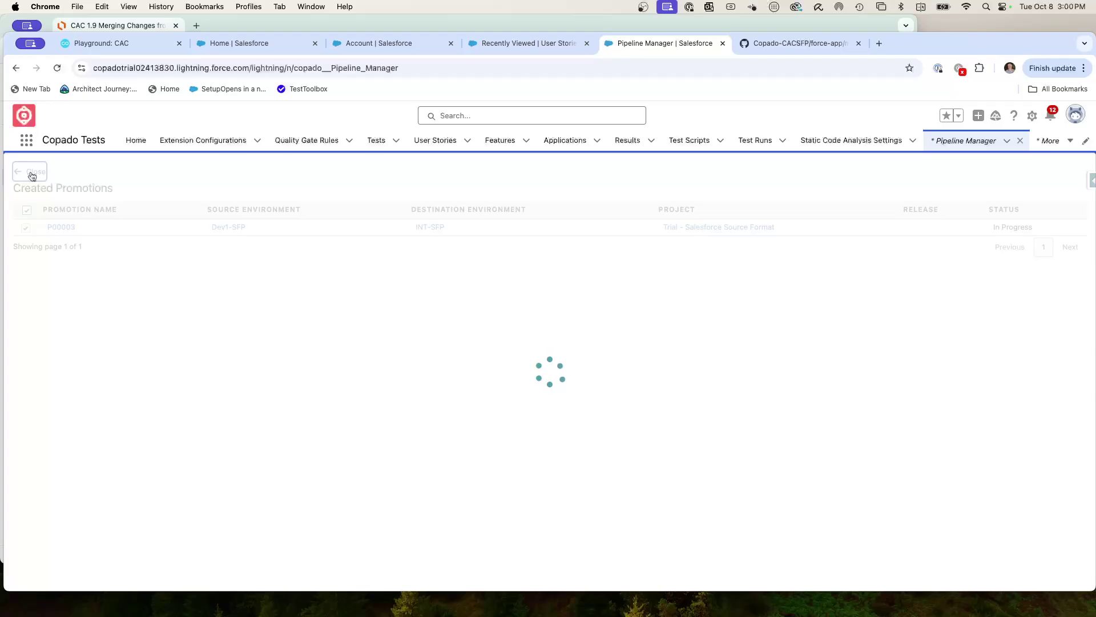
pyautogui.click(66, 171)
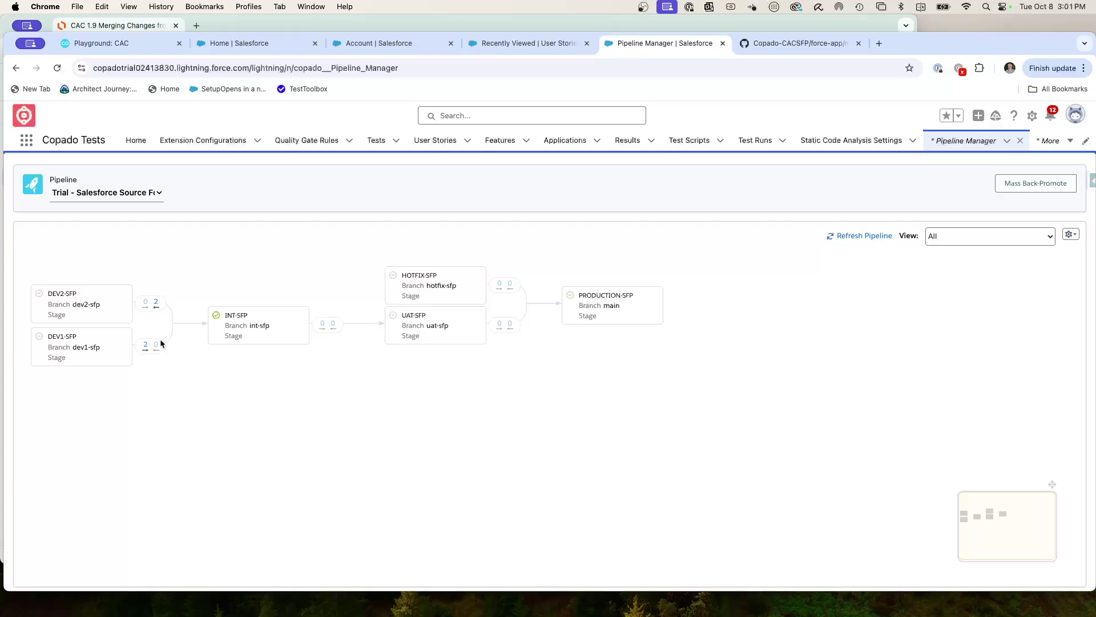
# Step: Open the INT-SFP scratch org from the Copado playground page
pyautogui.click(223, 318)
pyautogui.click(99, 45)
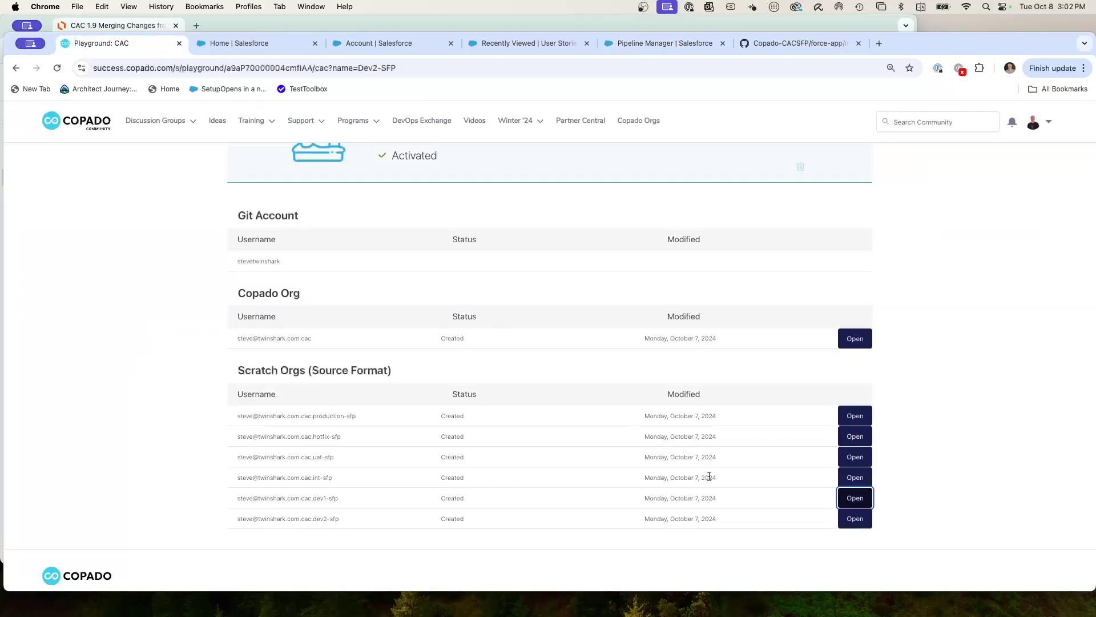
pyautogui.click(859, 479)
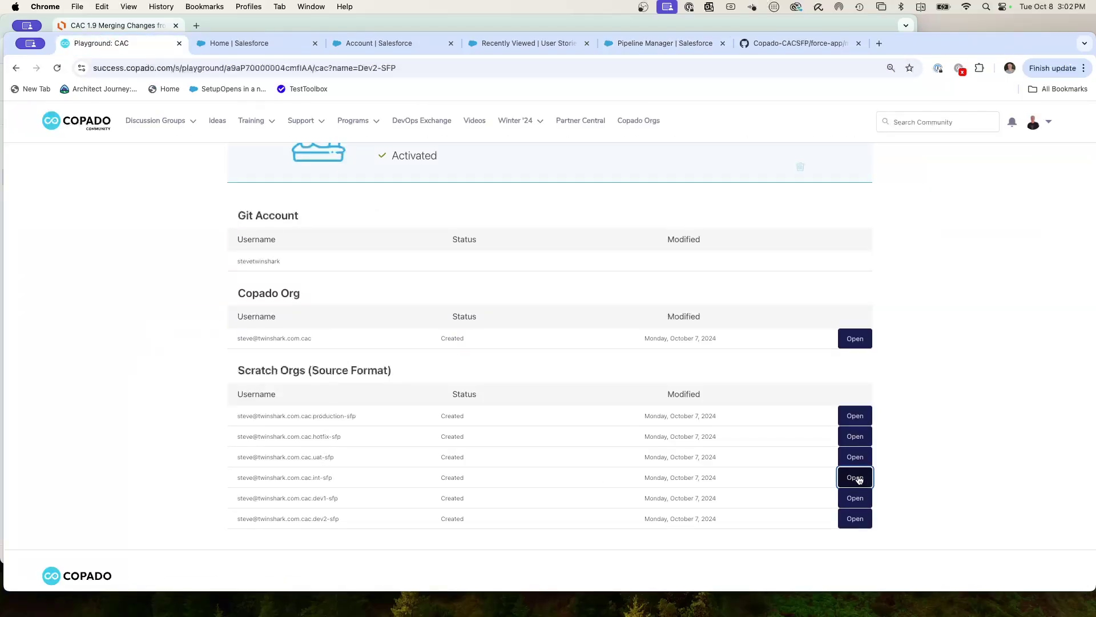
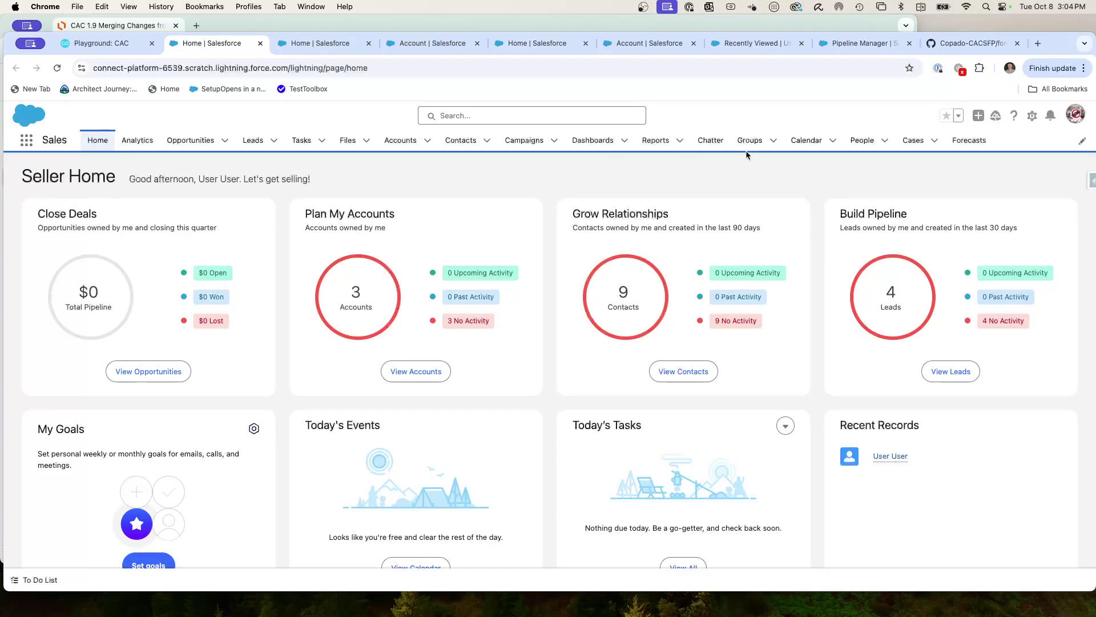
# Step: In the INT org's Setup, allow site notifications and view the Account object's Fields & Relationships
pyautogui.click(1033, 115)
pyautogui.click(994, 145)
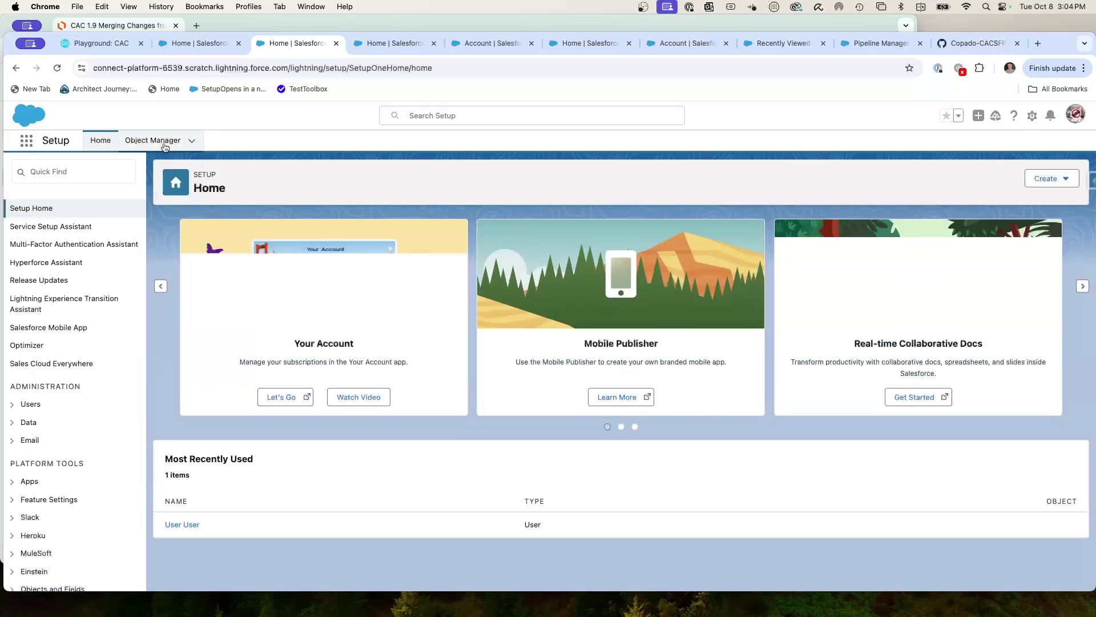
pyautogui.click(160, 140)
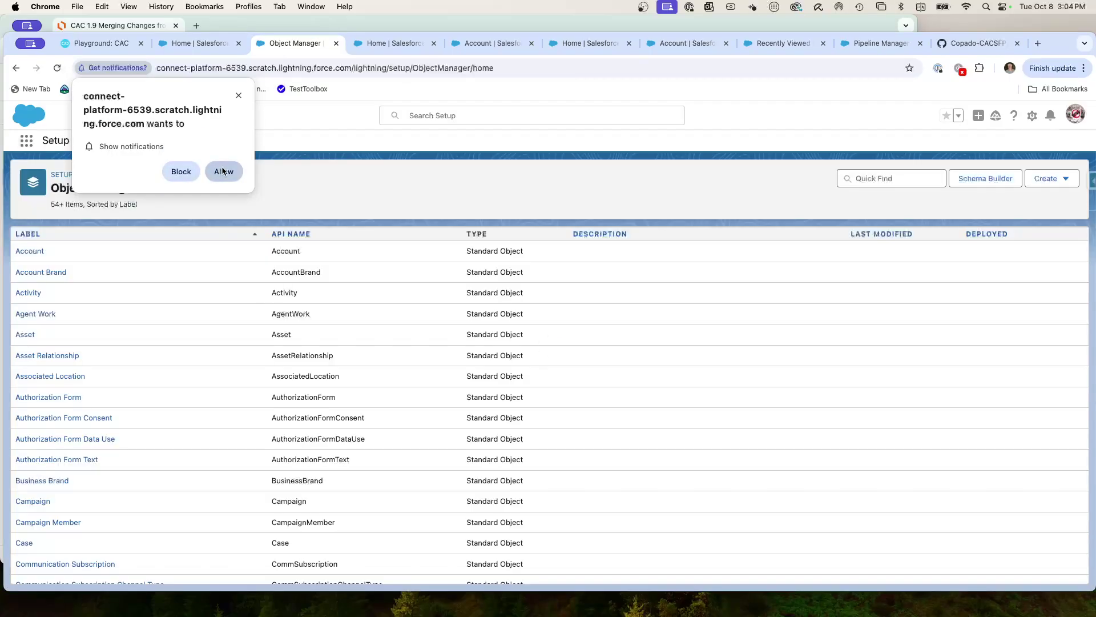
pyautogui.click(224, 172)
pyautogui.click(42, 247)
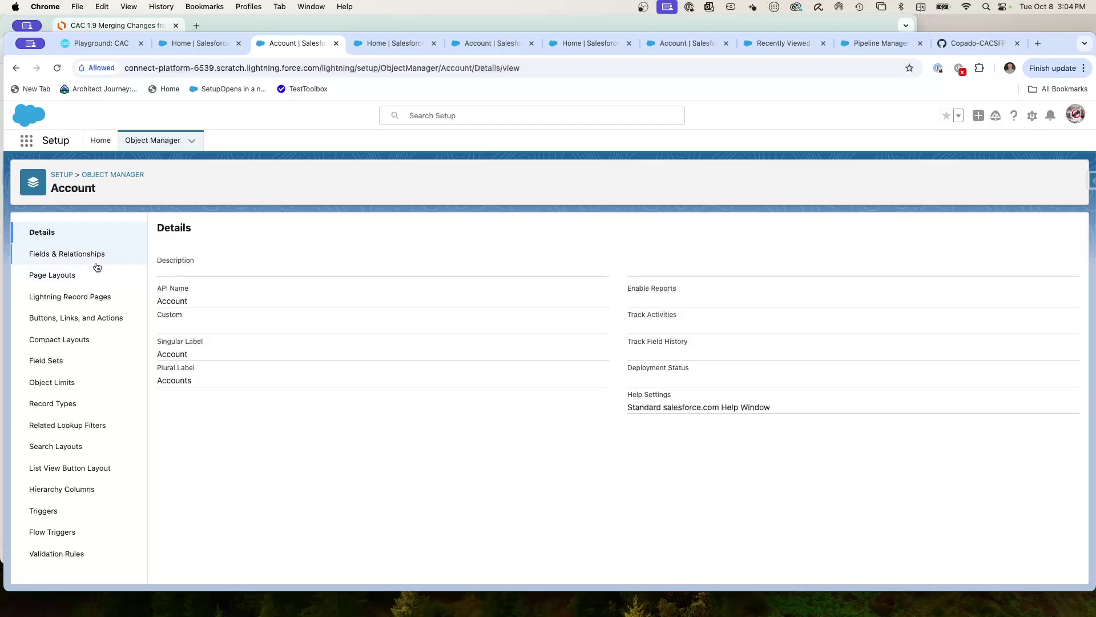
pyautogui.click(63, 253)
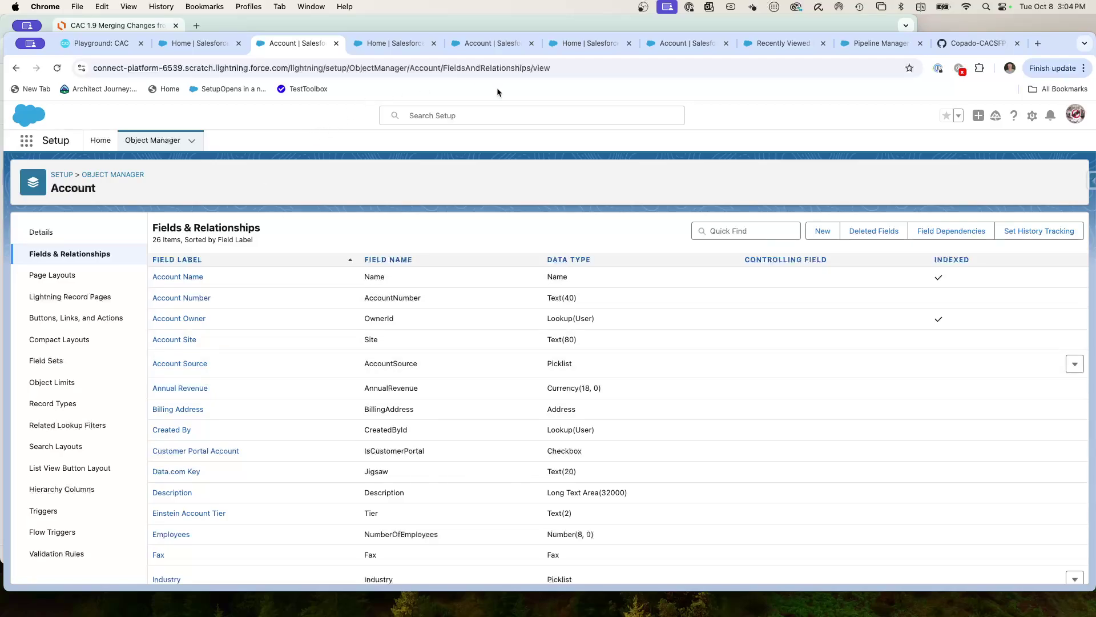
# Step: From Pipeline Manager, back-promote and deploy all four listed user stories from INT-SFP to Dev2-SFP, then return to the pipeline
pyautogui.click(871, 44)
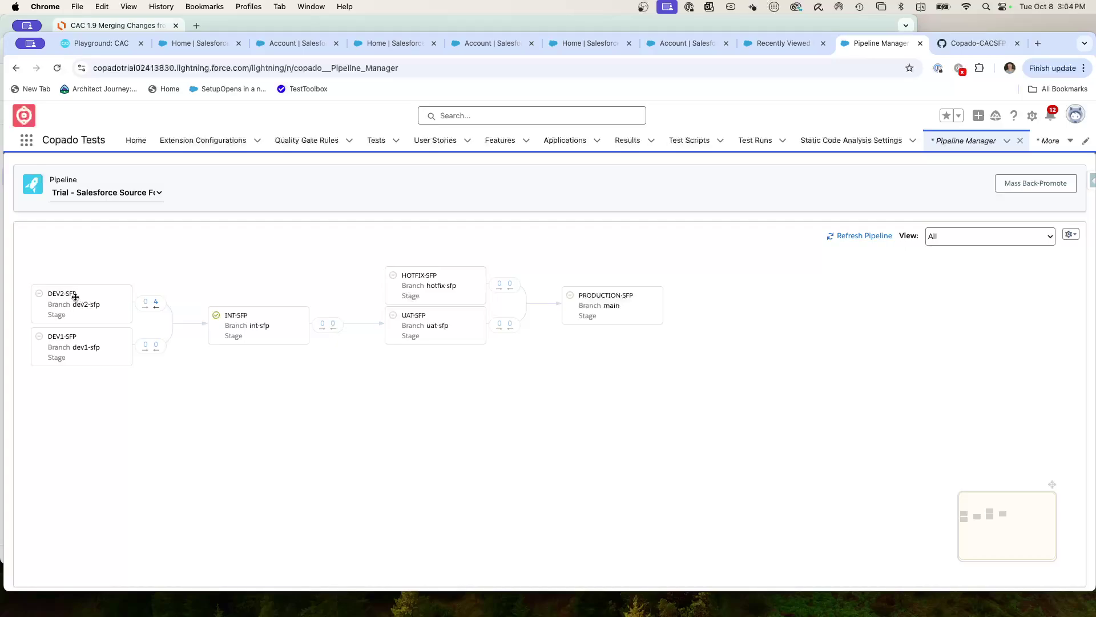
pyautogui.click(157, 304)
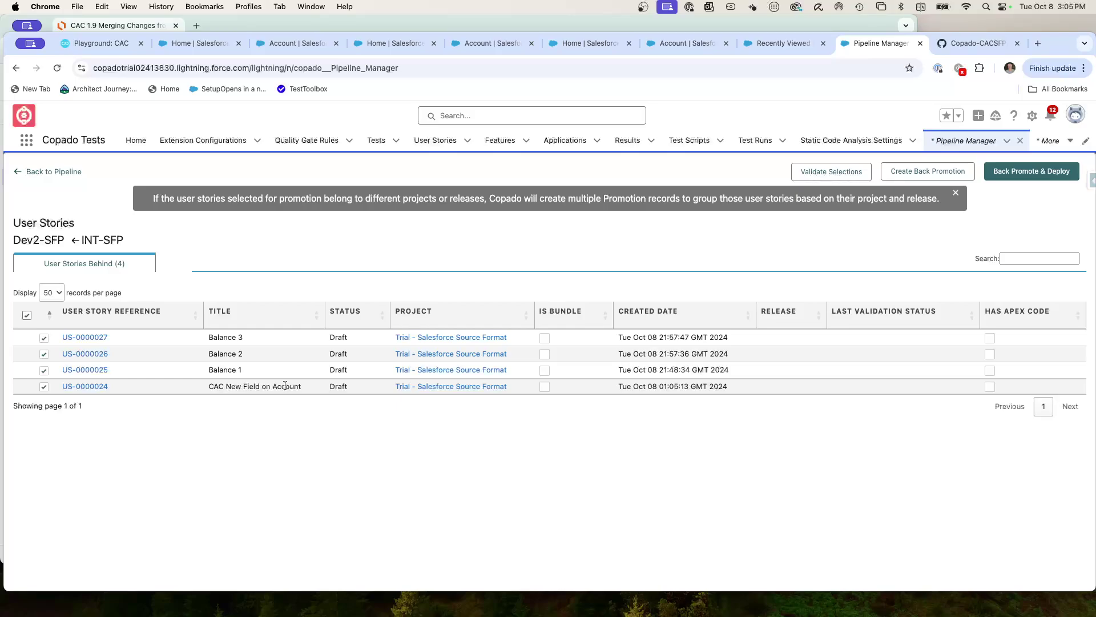
pyautogui.moveTo(303, 388); pyautogui.dragTo(241, 387)
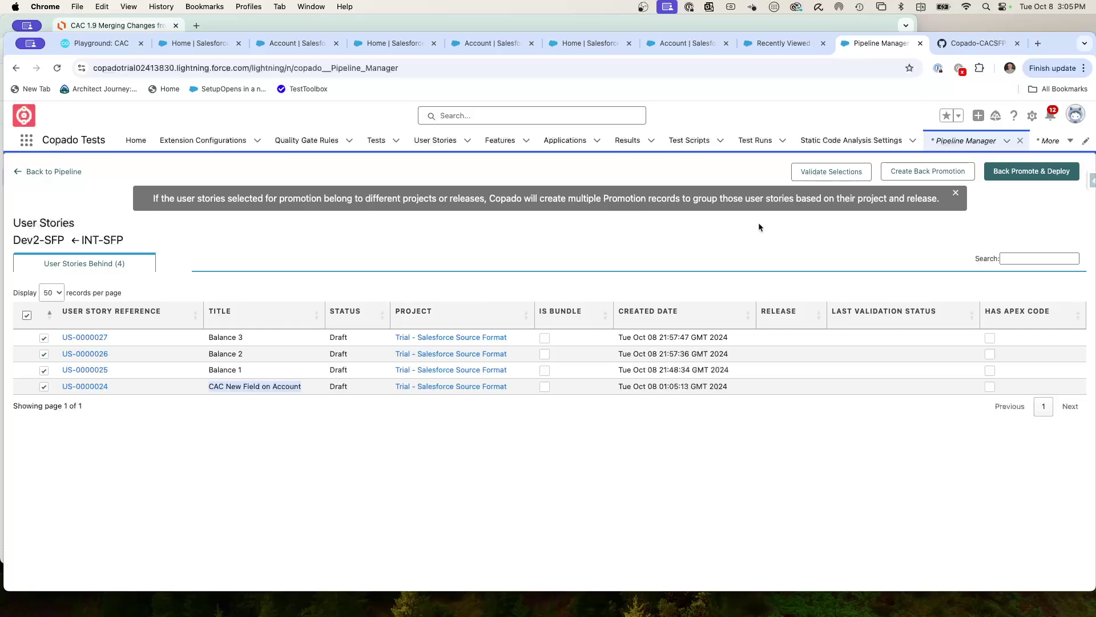
pyautogui.click(1008, 172)
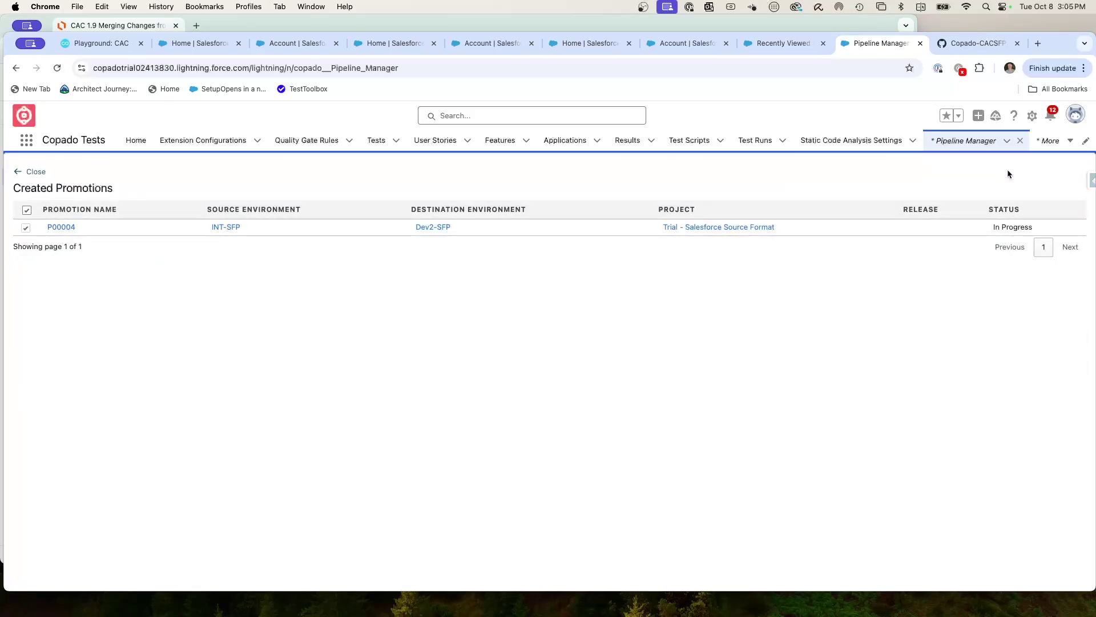
pyautogui.click(35, 171)
pyautogui.click(50, 175)
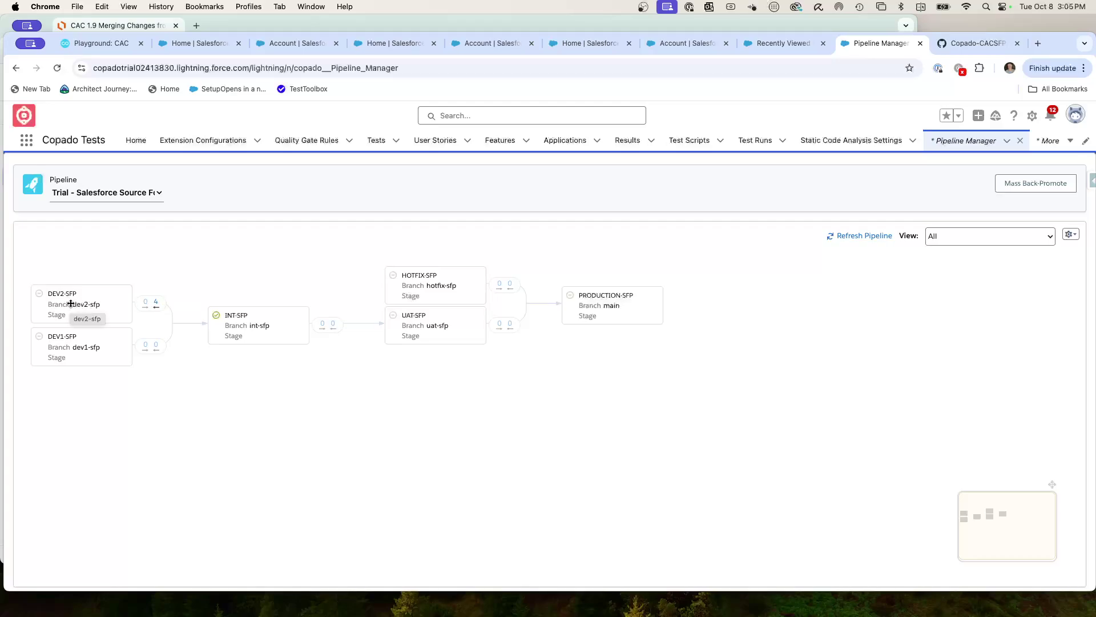
pyautogui.click(156, 304)
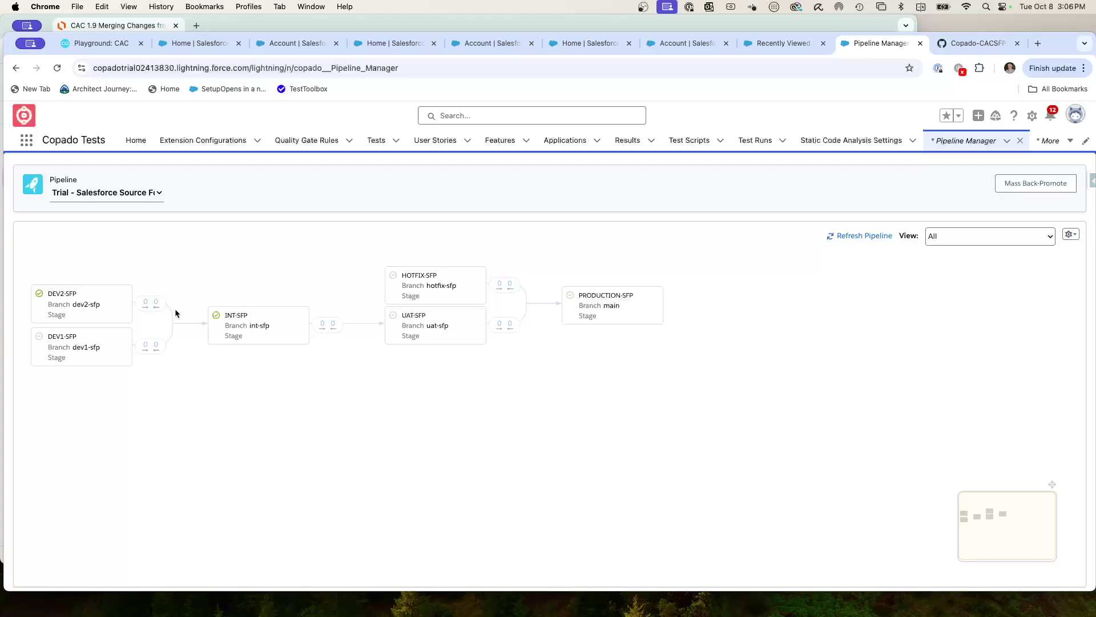
# Step: Open the Dev2-SFP scratch org from the Copado playground page and view the Account object's Fields & Relationships in Setup
pyautogui.click(118, 43)
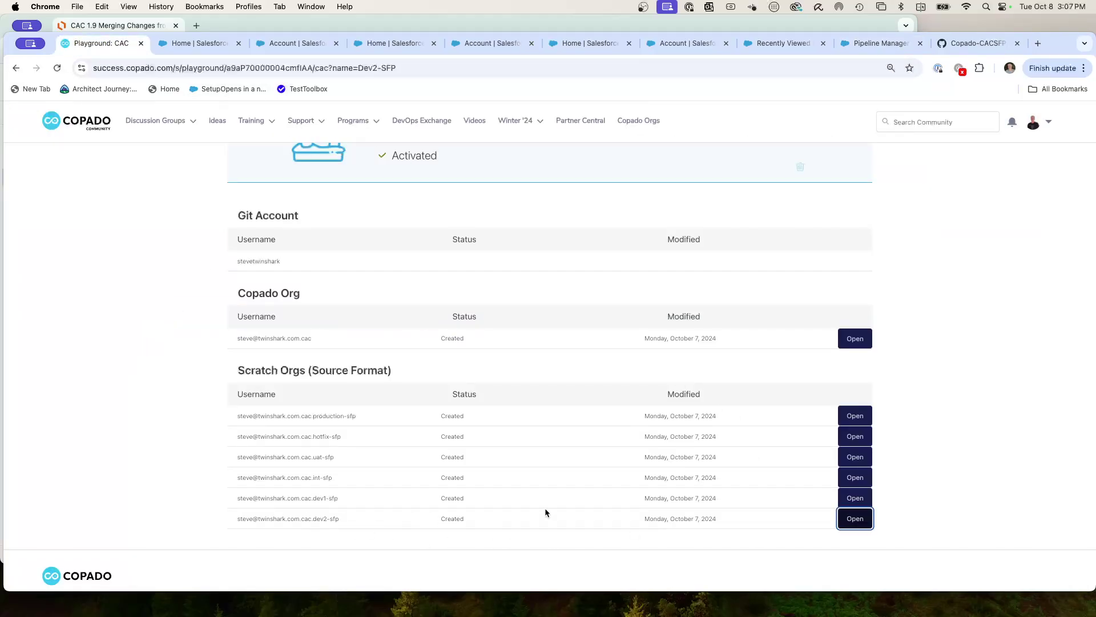
pyautogui.click(855, 519)
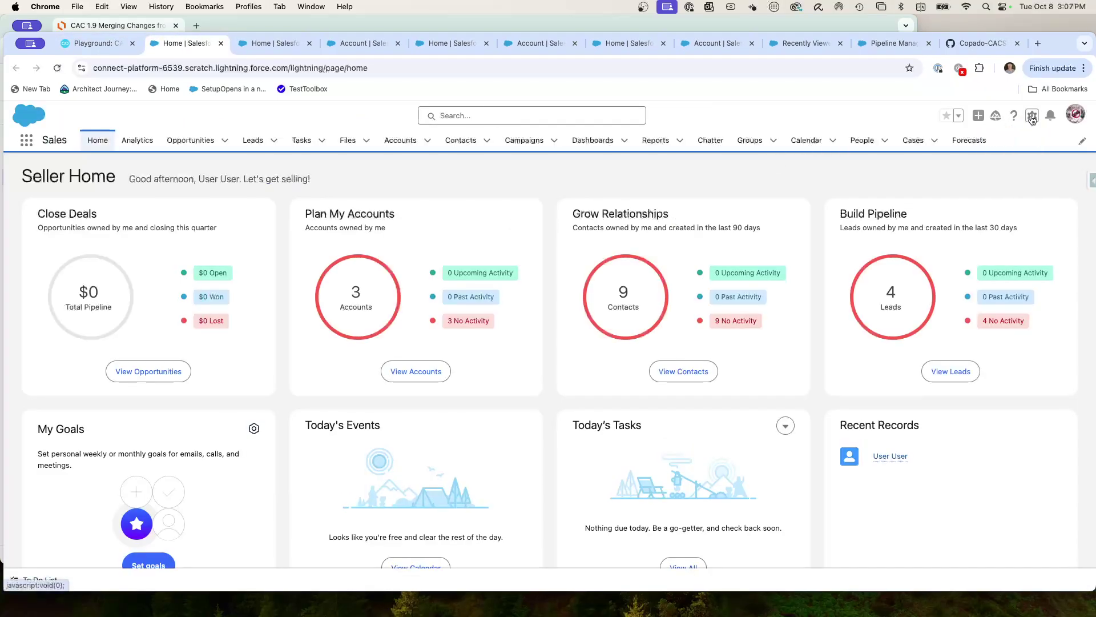
pyautogui.click(1032, 117)
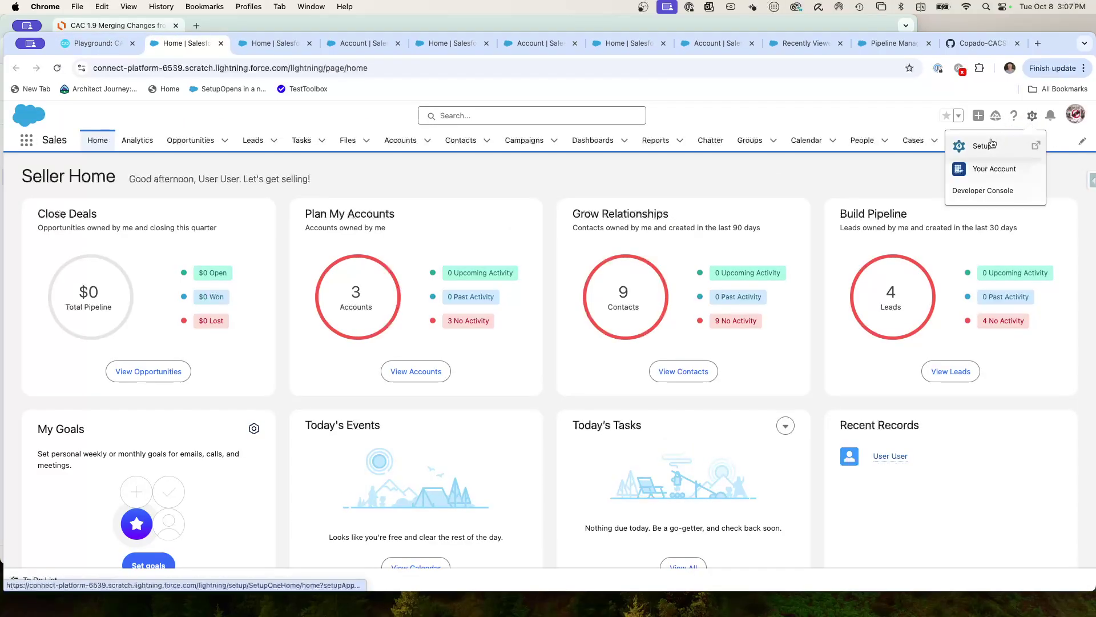
pyautogui.click(983, 147)
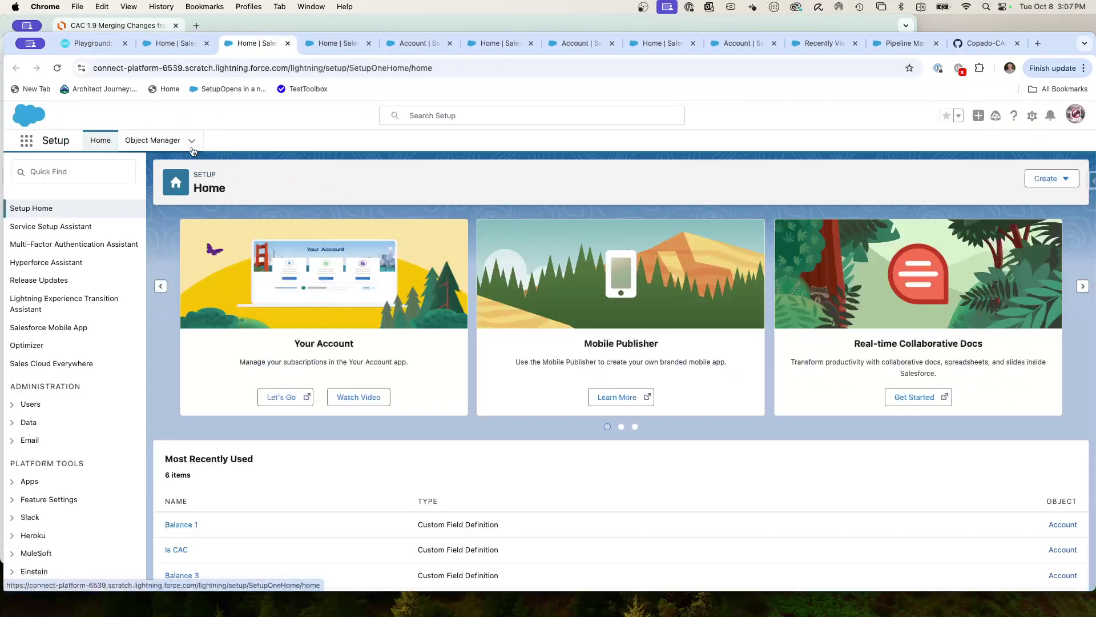
pyautogui.click(152, 140)
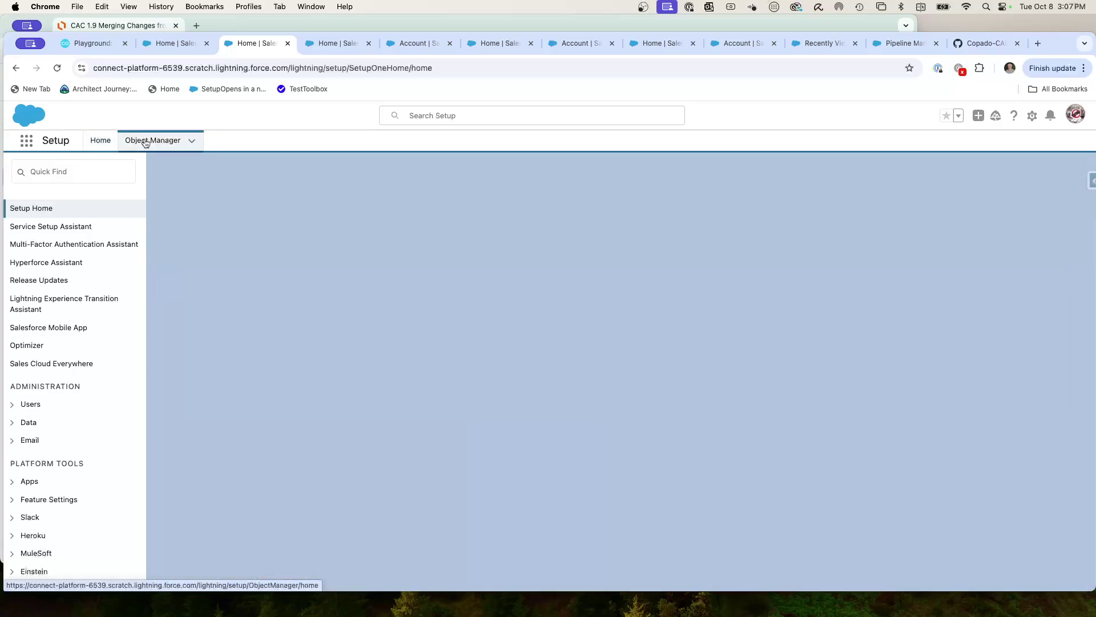
pyautogui.click(32, 250)
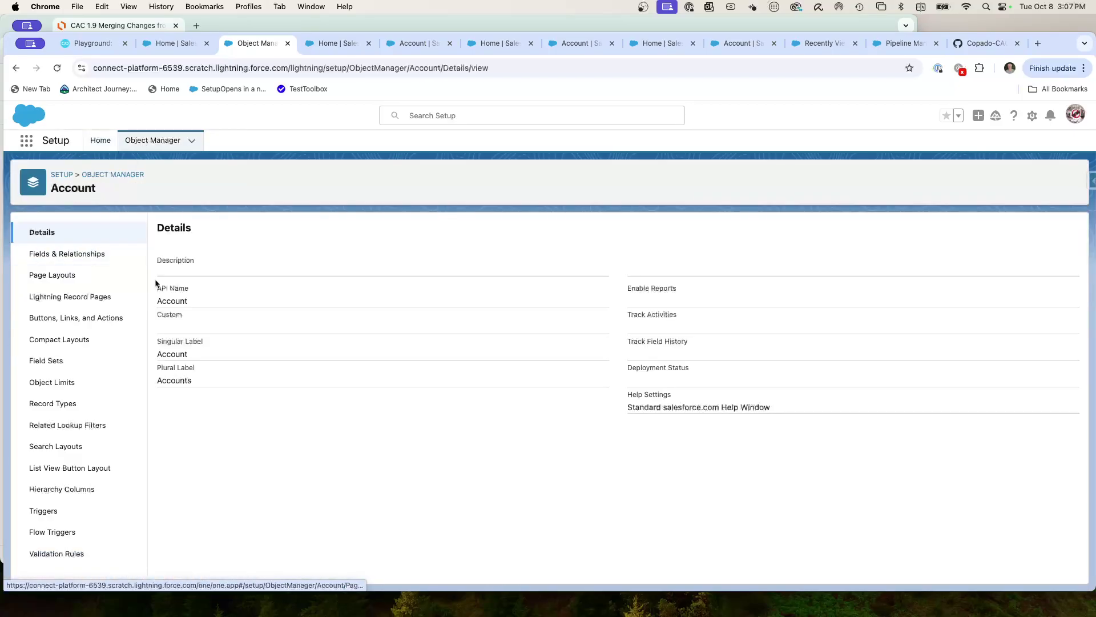
pyautogui.click(93, 253)
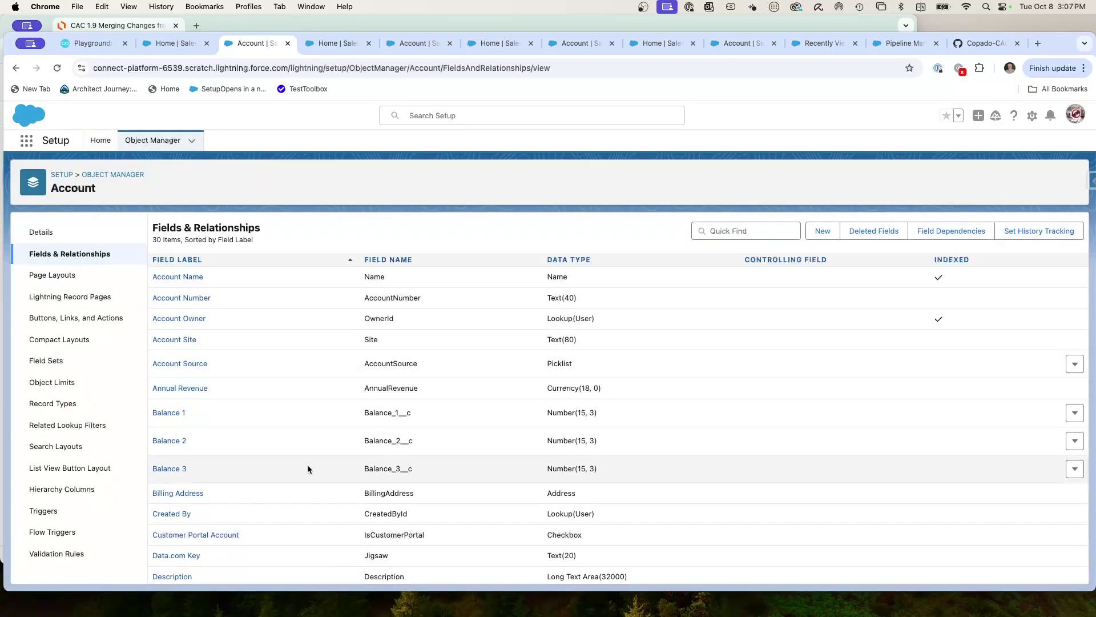
# Step: Start a new custom field on the Account object with the Formula data type
pyautogui.click(811, 234)
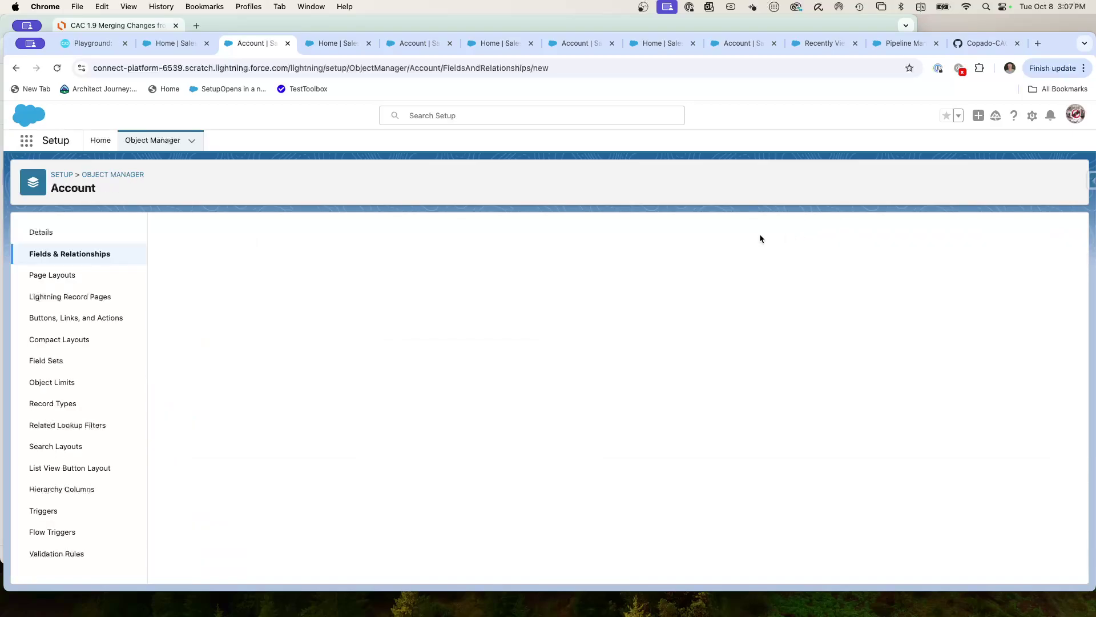
pyautogui.scroll(-10, 311, 377)
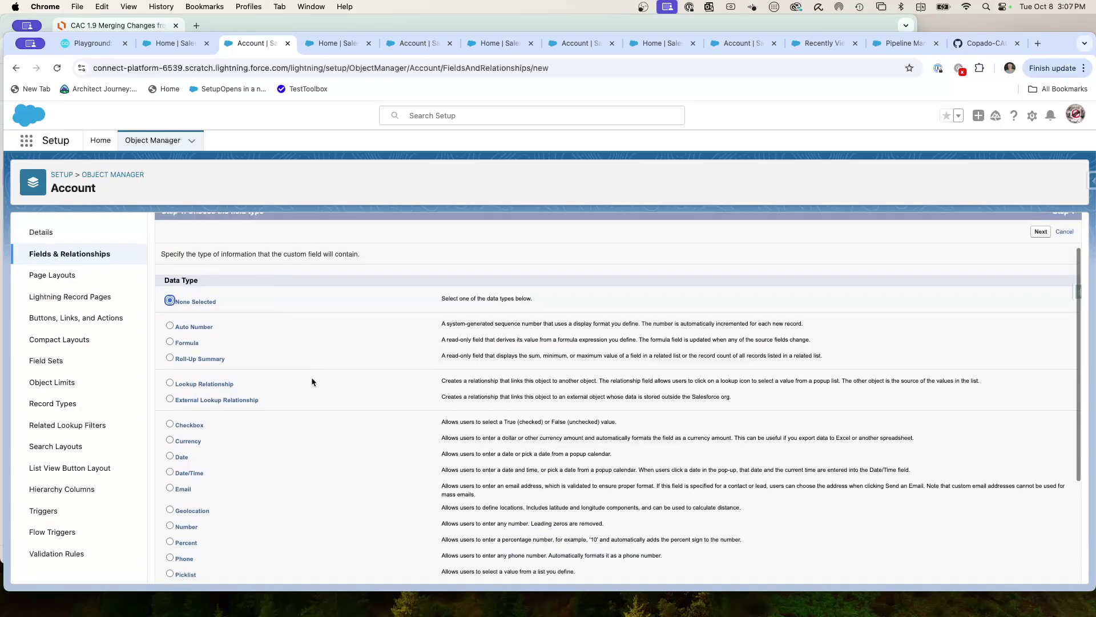
pyautogui.scroll(3, 215, 354)
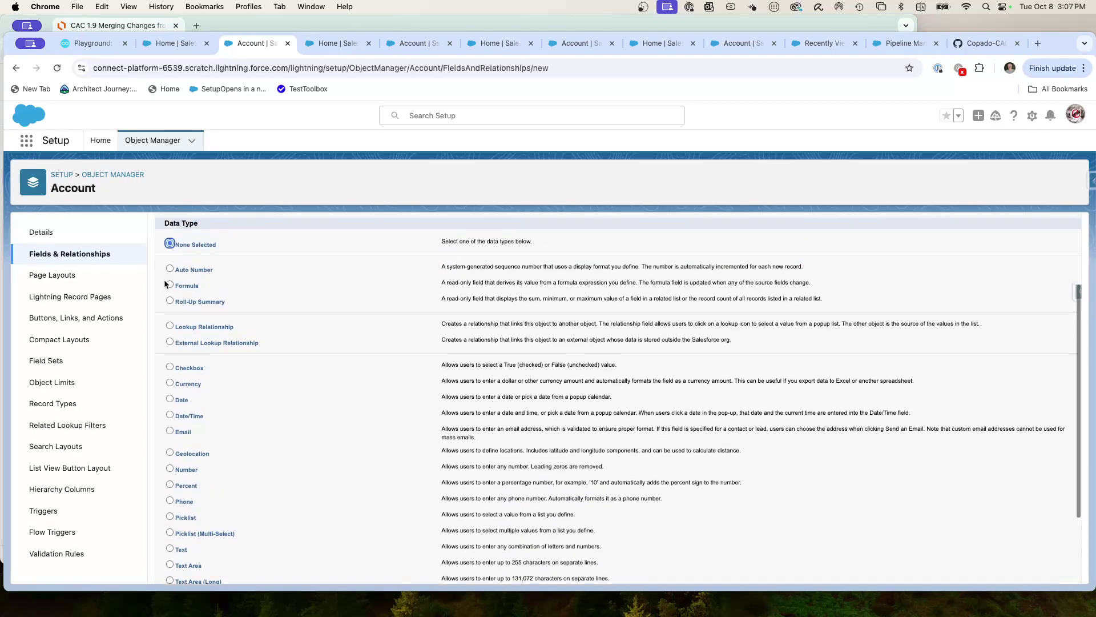
pyautogui.click(169, 287)
pyautogui.scroll(3, 979, 288)
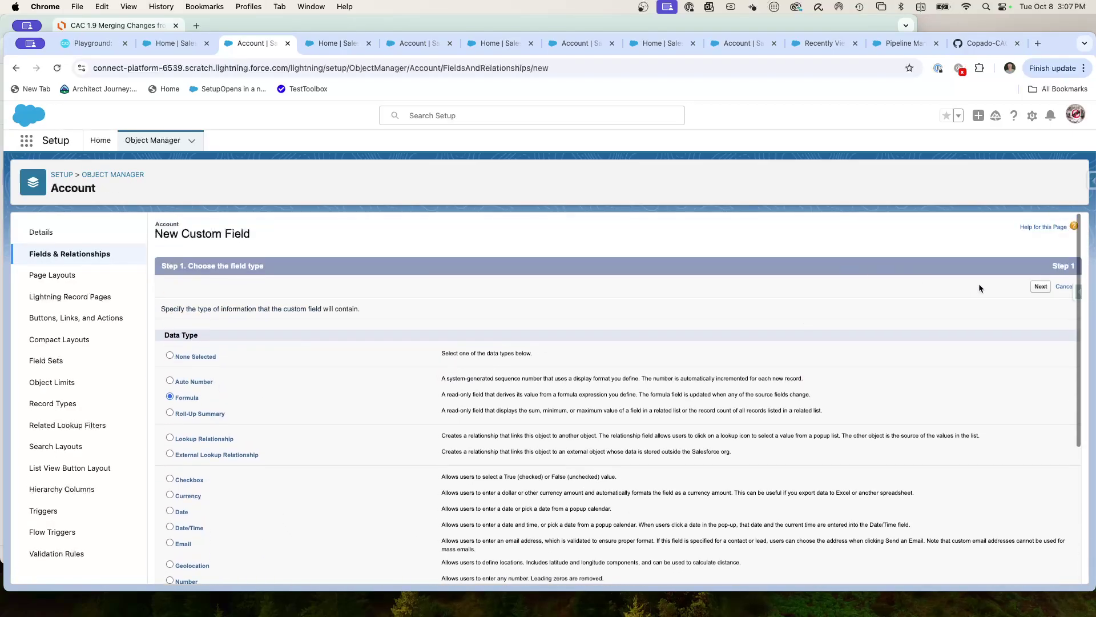
pyautogui.click(1040, 286)
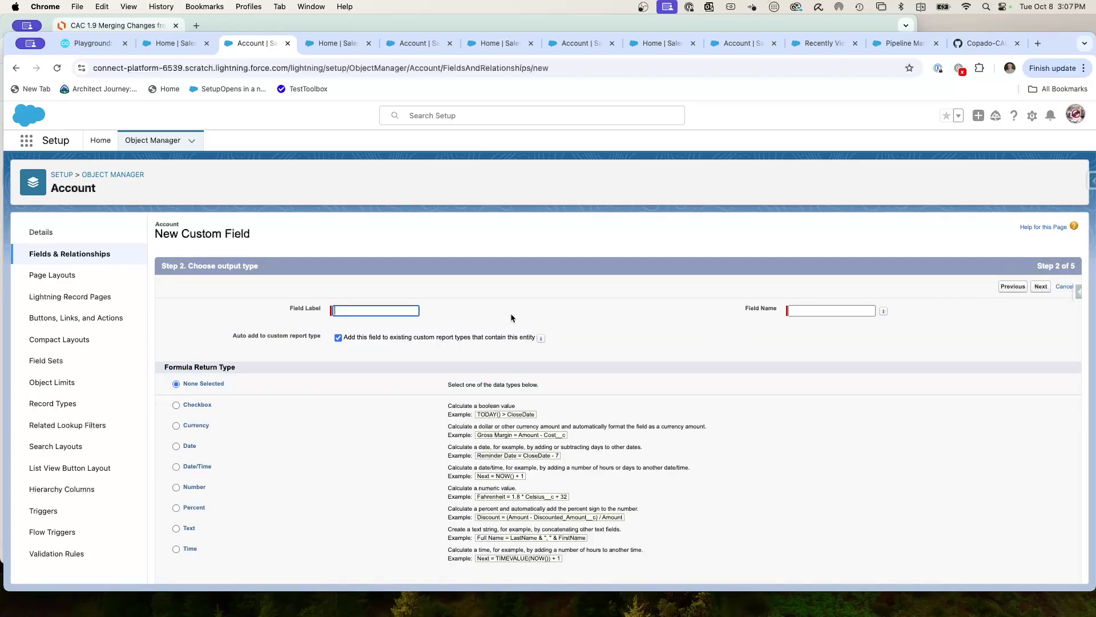
# Step: Label the formula field Balance Calc and set its return type to Number
pyautogui.write('Balance Calc')
pyautogui.press('Tab')
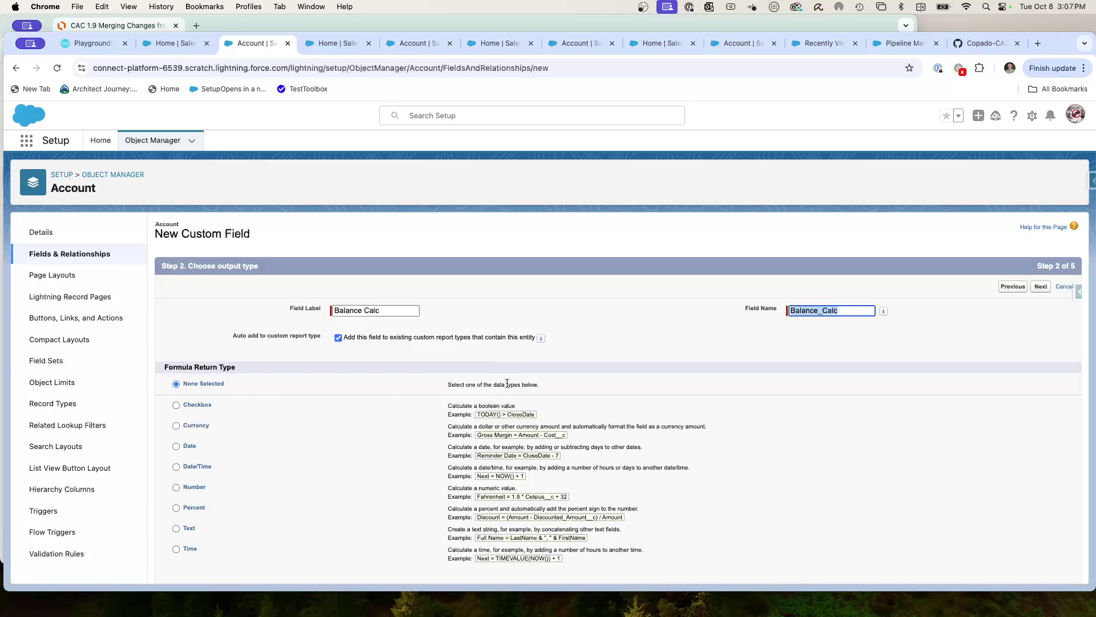
pyautogui.scroll(-1, 330, 421)
pyautogui.click(176, 451)
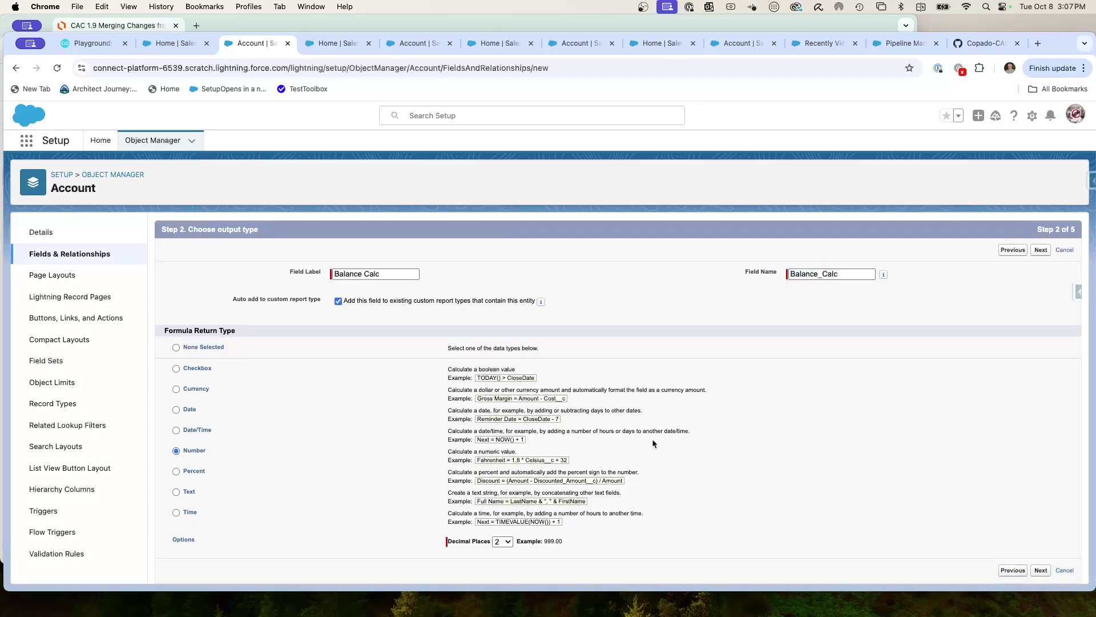
pyautogui.click(1040, 571)
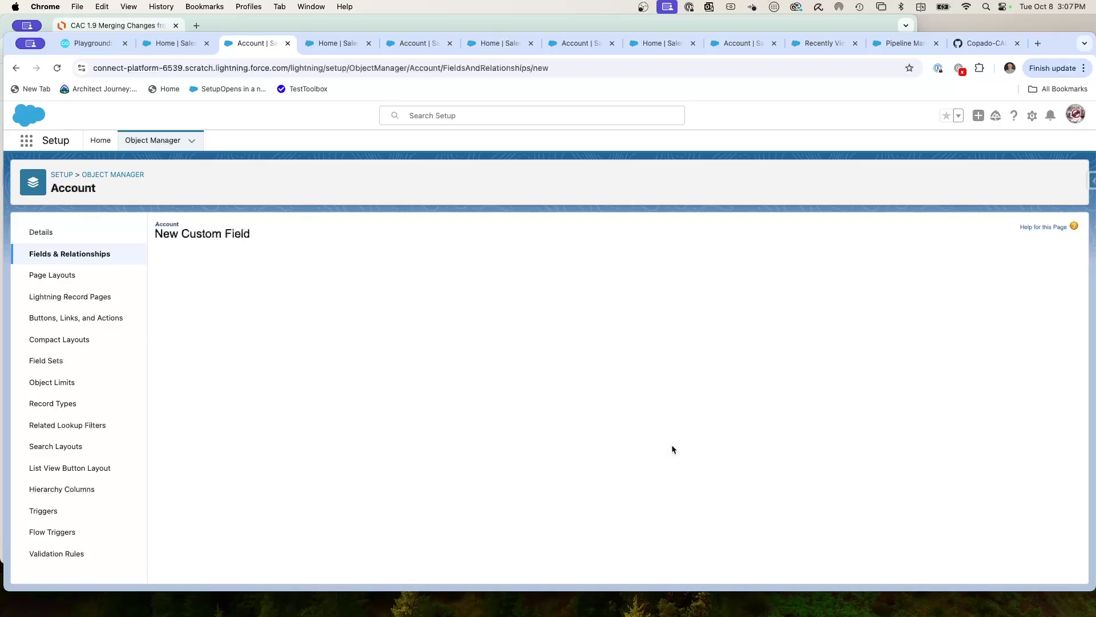
# Step: Build the formula Balance_1__c + Balance_2__c + Balance_3__c from the Account merge fields and check its syntax
pyautogui.click(253, 385)
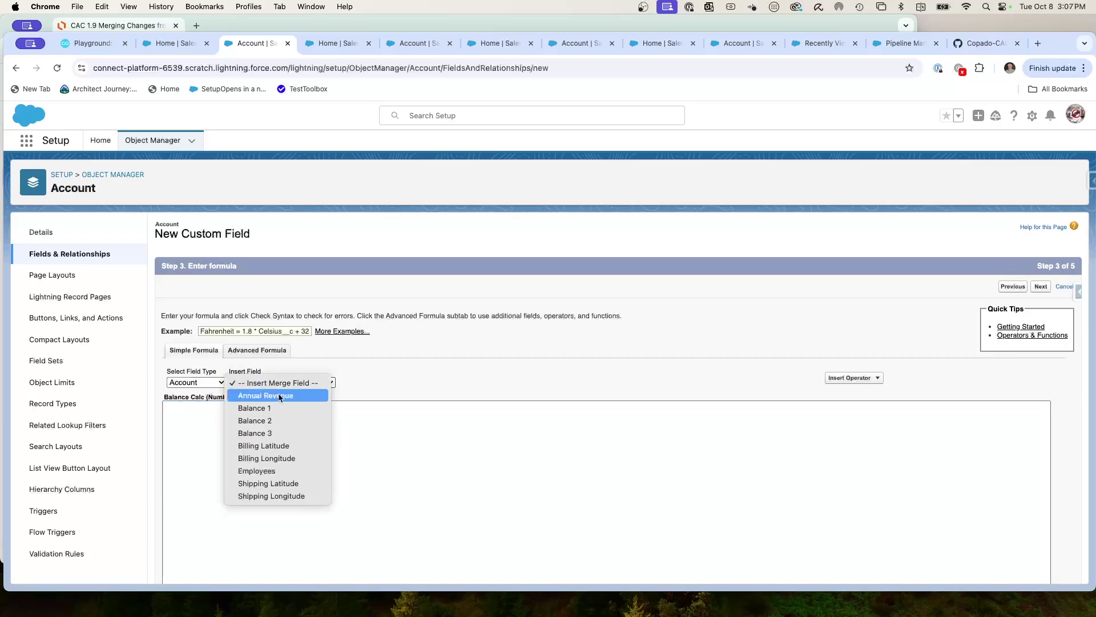
pyautogui.click(275, 404)
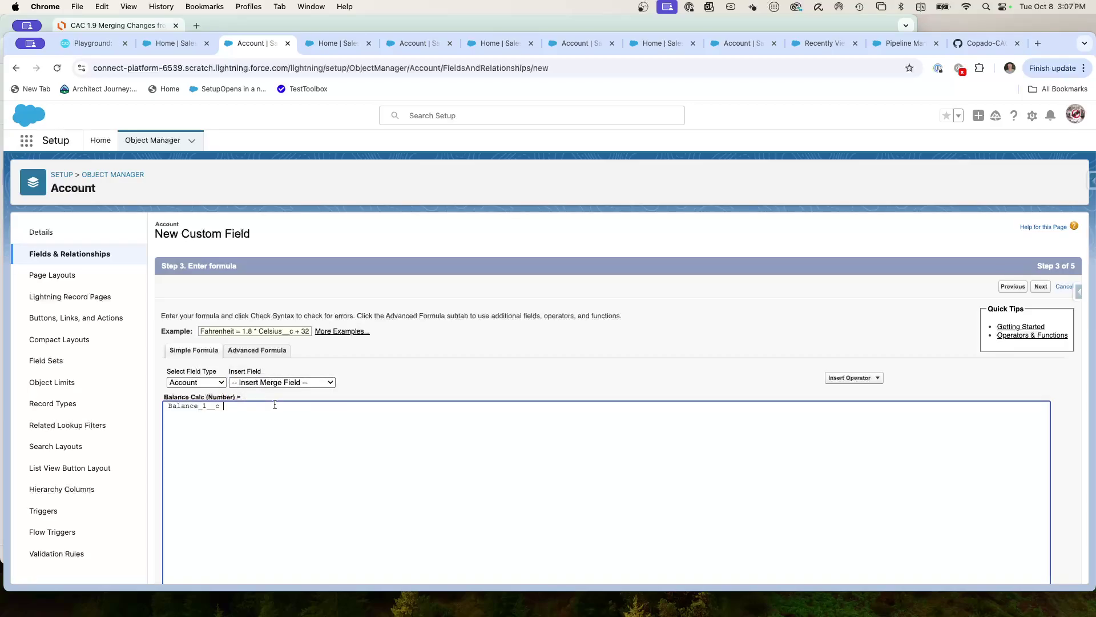
pyautogui.write('+')
pyautogui.click(282, 382)
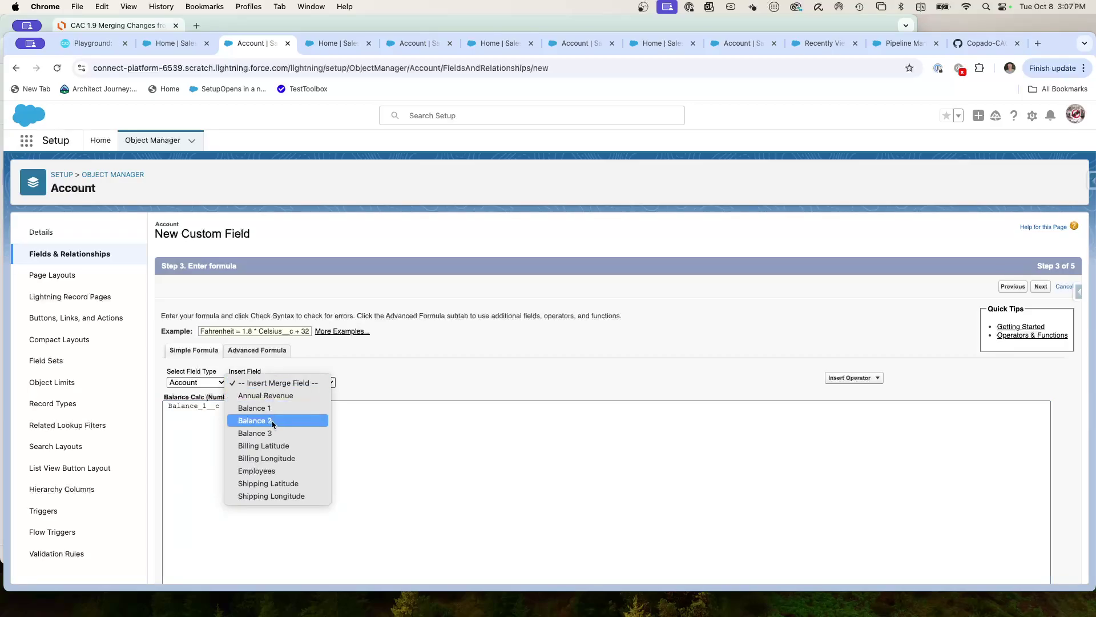
pyautogui.click(328, 420)
pyautogui.write('+  Balance_2__c  +')
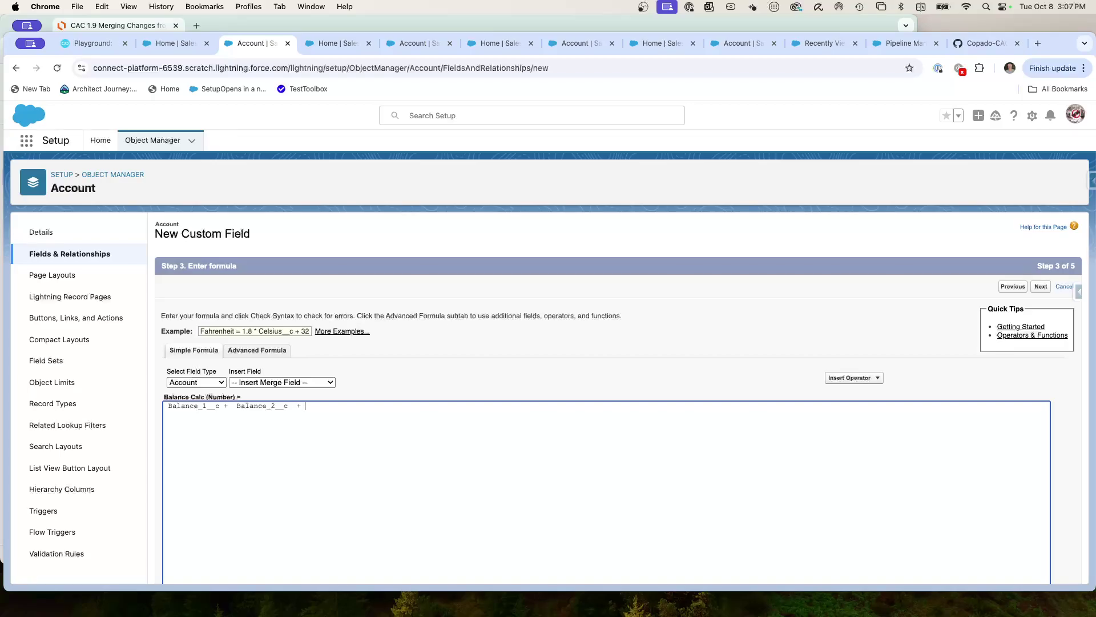
pyautogui.click(324, 383)
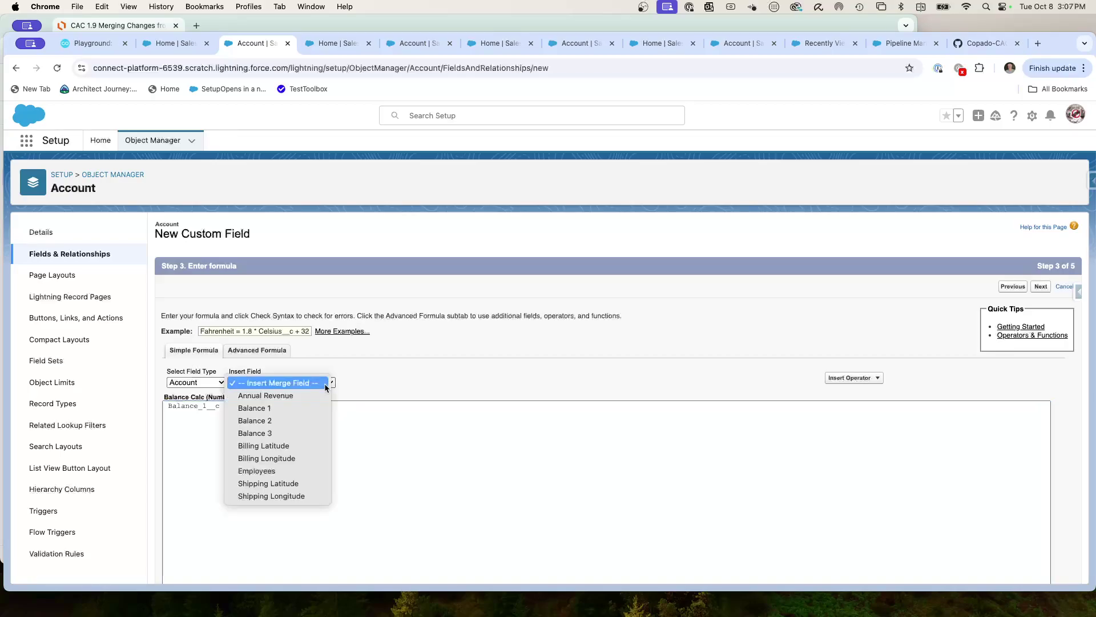
pyautogui.click(287, 432)
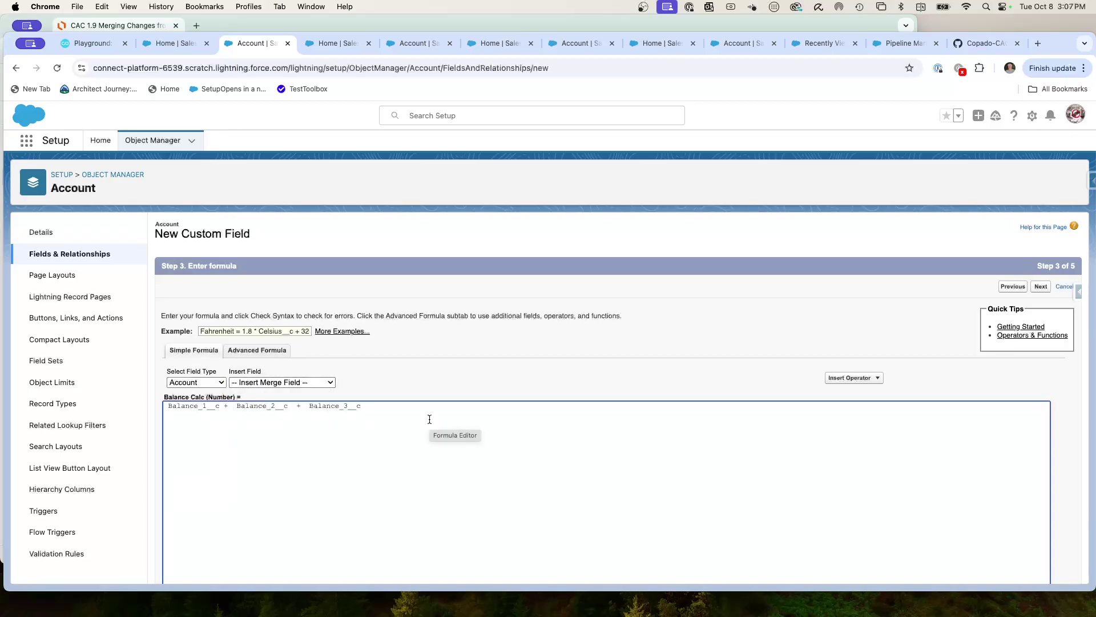
pyautogui.scroll(-5, 720, 309)
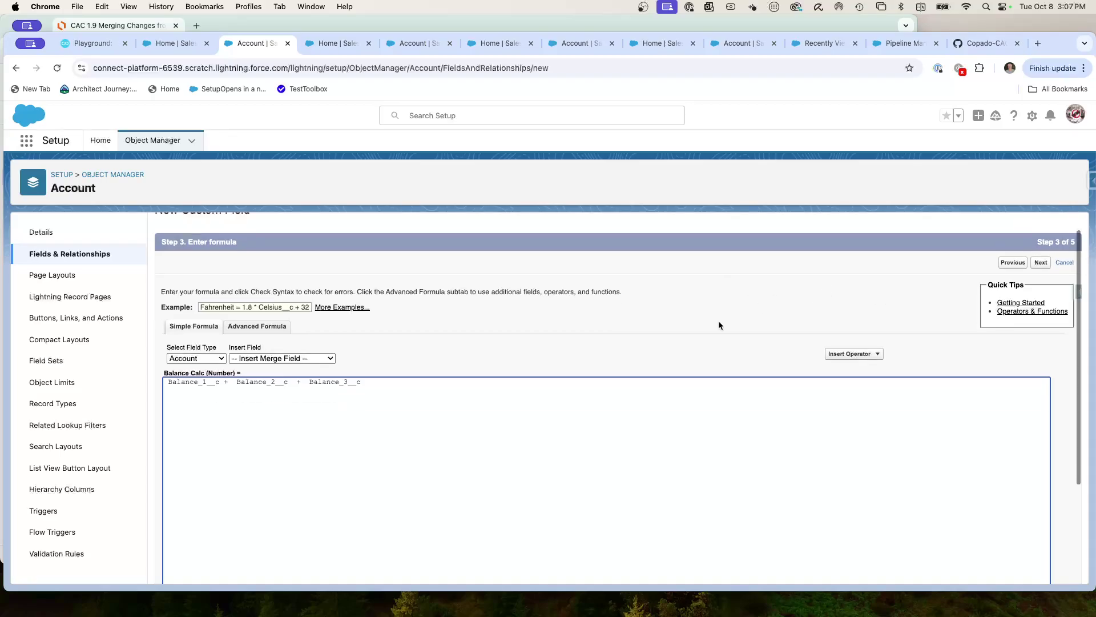
pyautogui.click(197, 460)
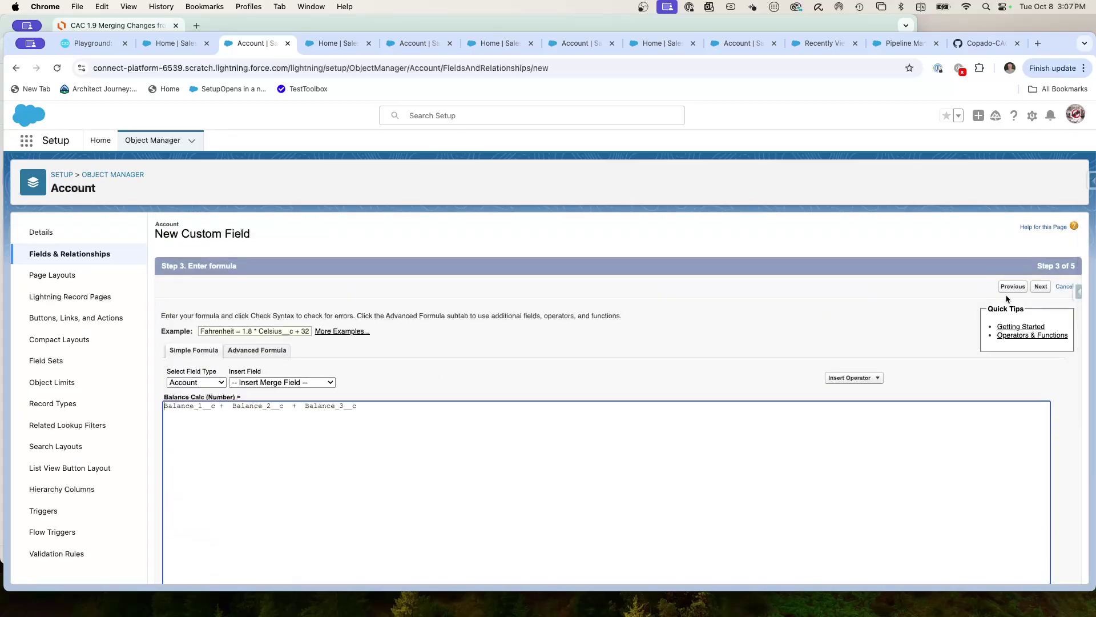
# Step: Accept the default field-level security and page layout settings, and save the Balance Calc field
pyautogui.click(1033, 290)
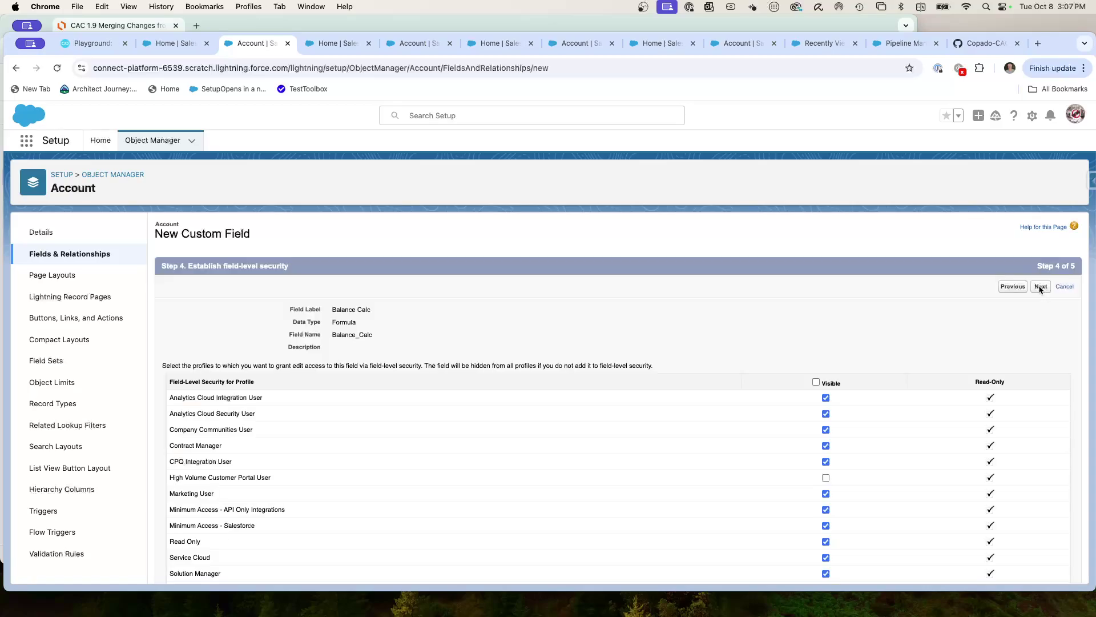
pyautogui.click(1041, 287)
pyautogui.click(1038, 287)
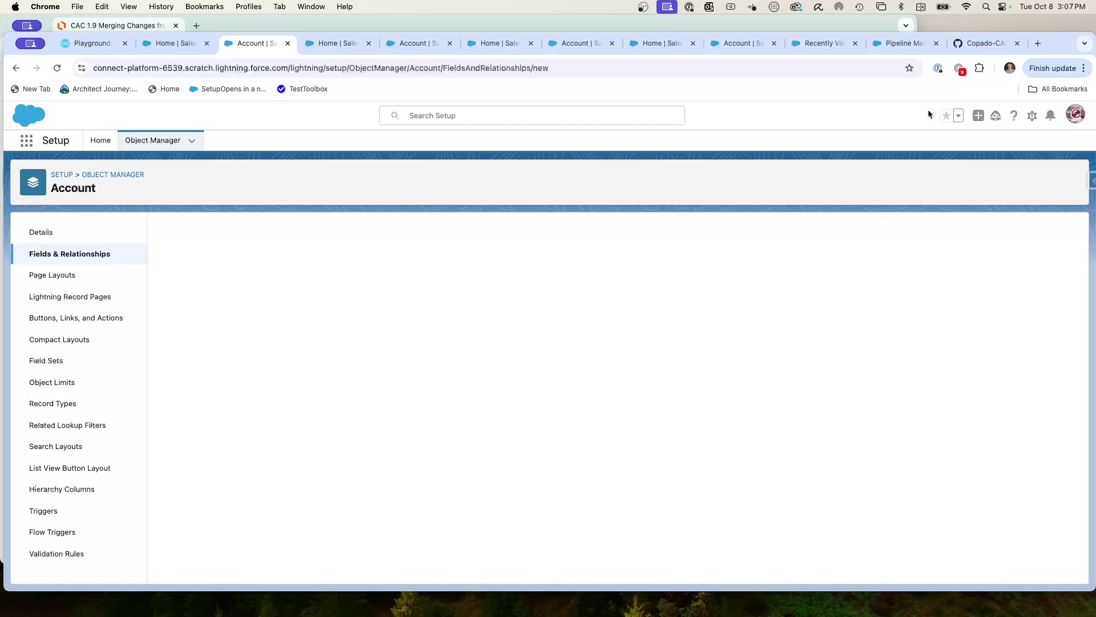
# Step: Switch to Copado and start a new user story with the User Story record type
pyautogui.click(821, 42)
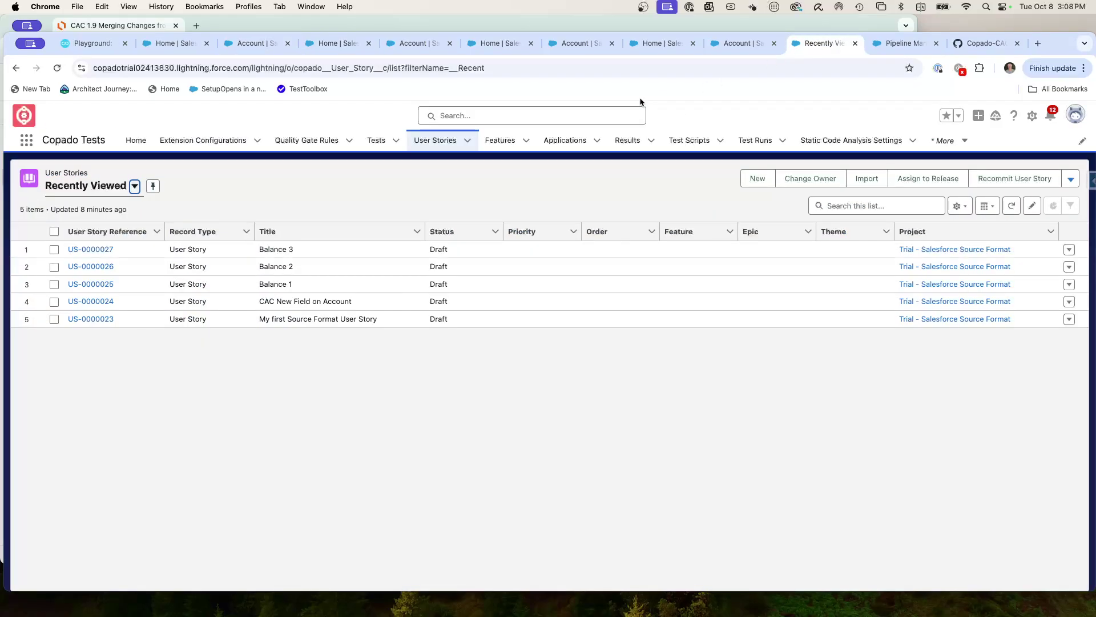
pyautogui.click(469, 152)
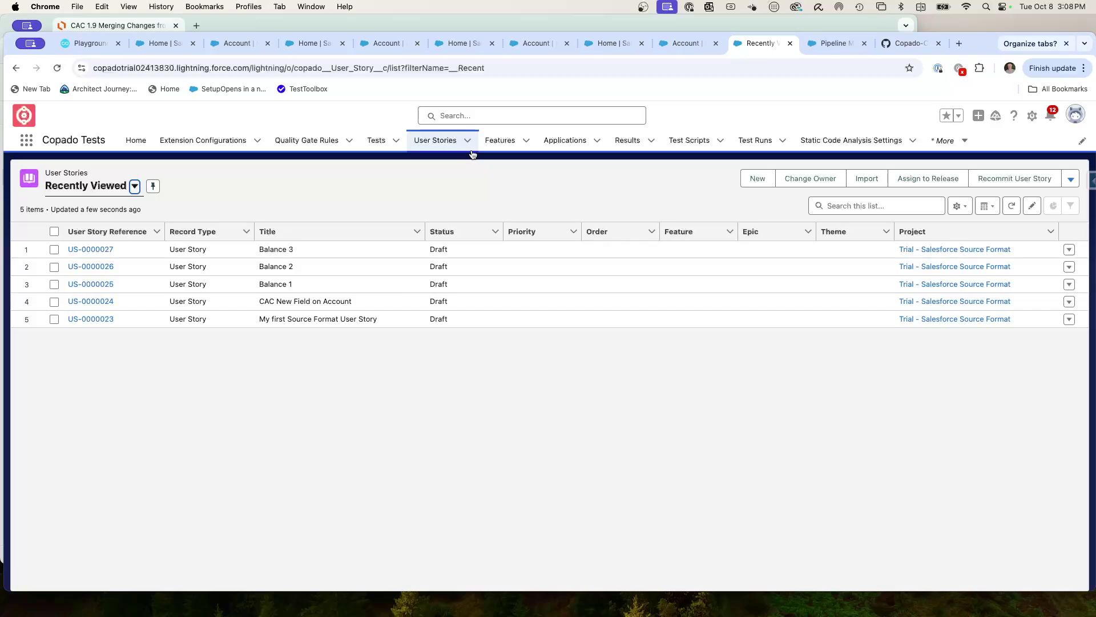
pyautogui.click(759, 179)
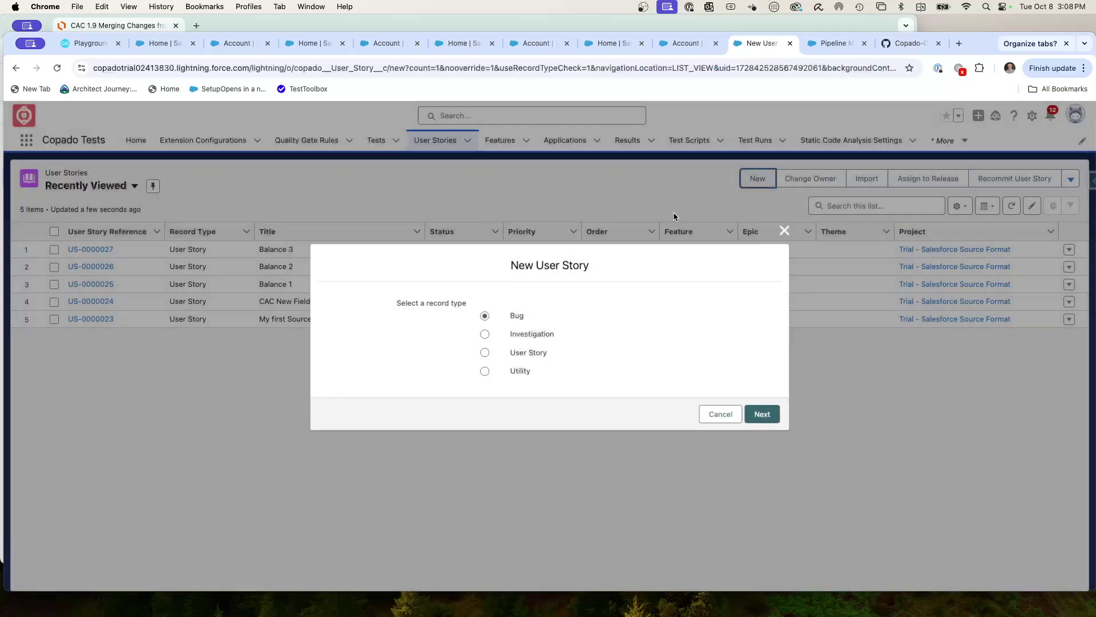
pyautogui.click(486, 353)
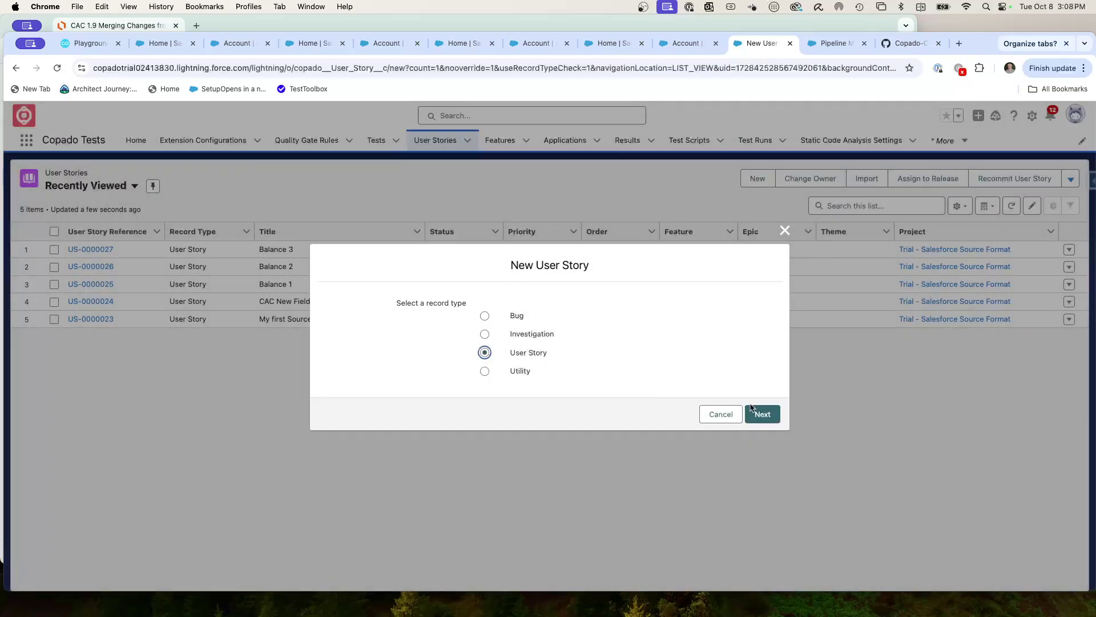
pyautogui.click(757, 413)
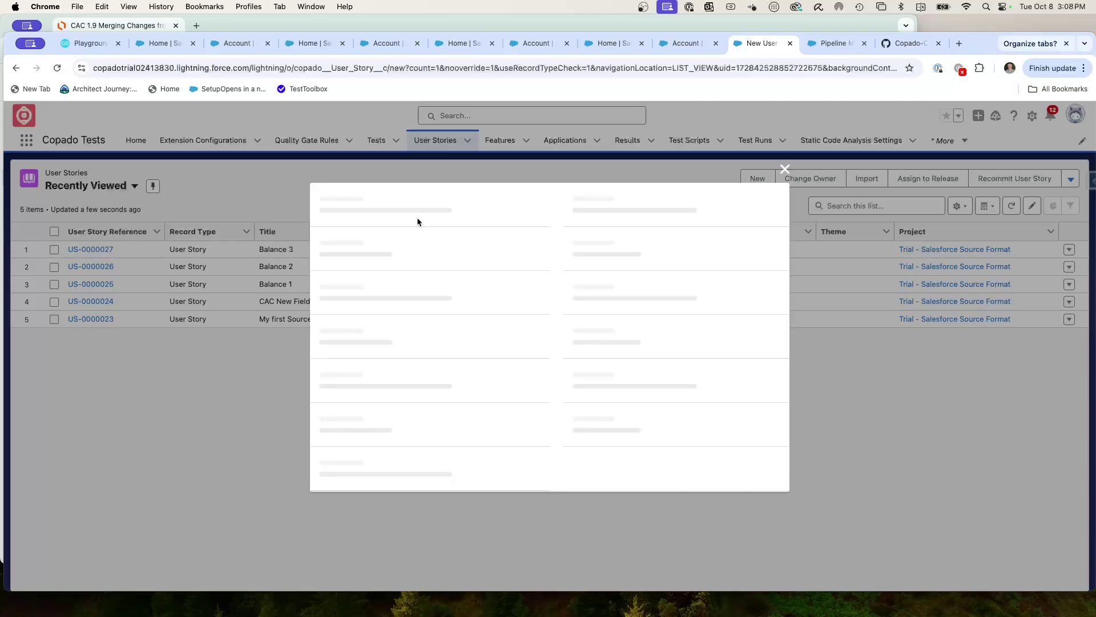
# Step: Title the user story Balance Calc, assign it to the Trial - Salesforce Source Format project, and save it
pyautogui.write('Balance Calc')
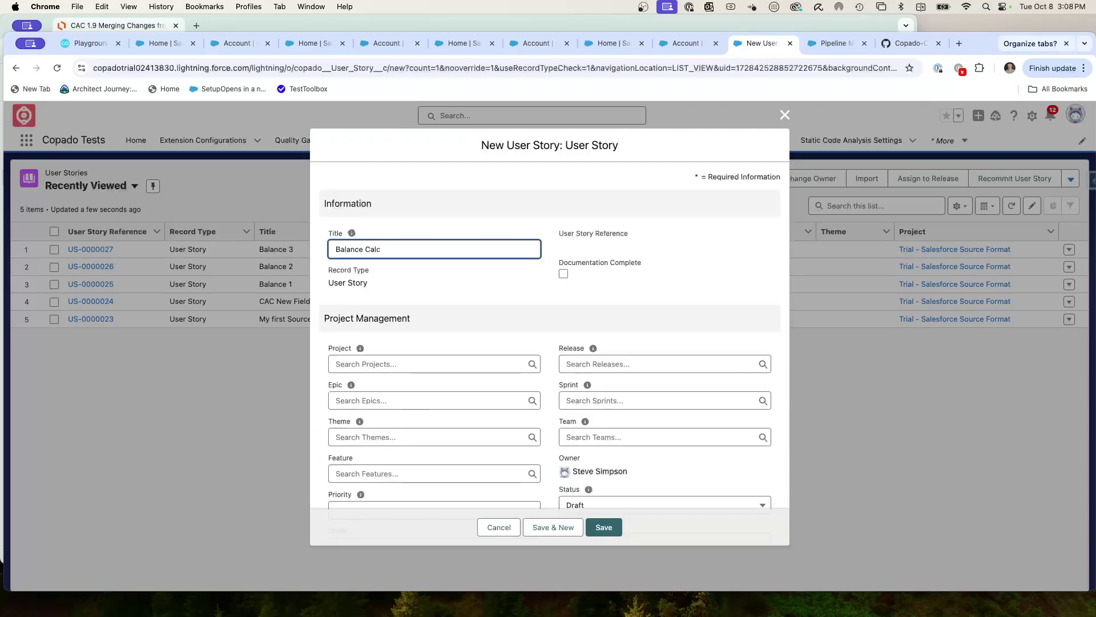
pyautogui.click(400, 364)
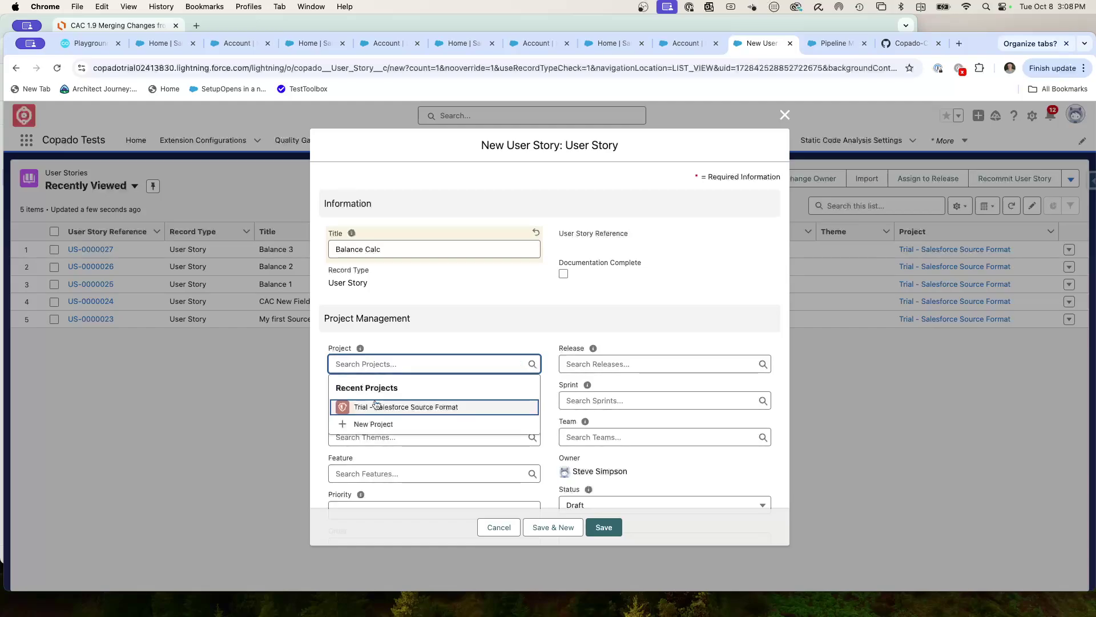
pyautogui.click(411, 409)
pyautogui.scroll(-3, 508, 399)
pyautogui.click(603, 527)
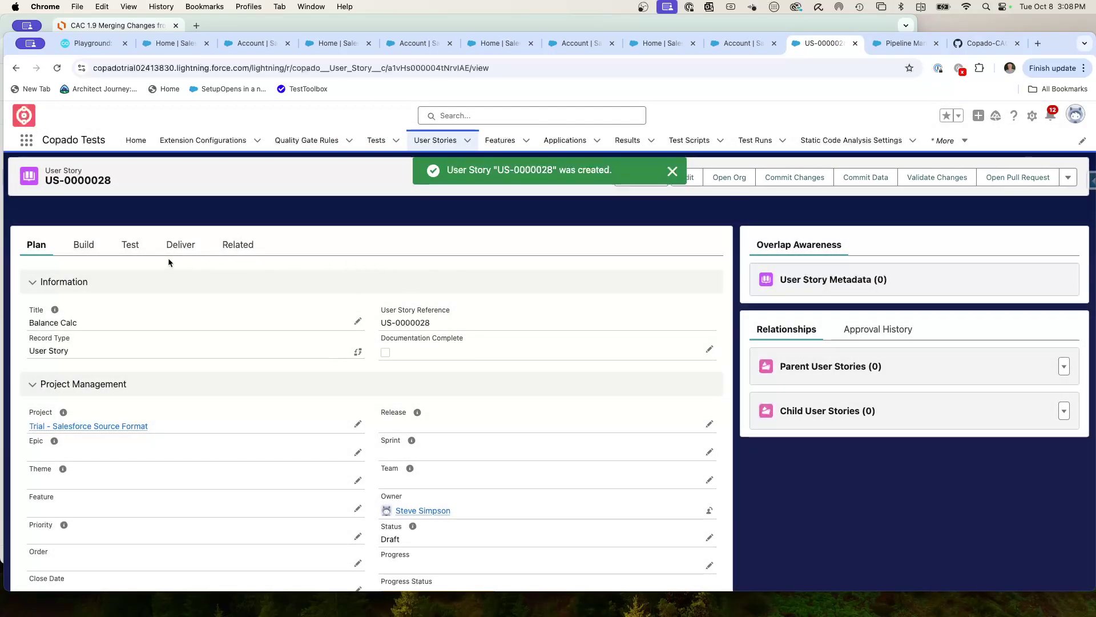
# Step: Set the Balance Calc user story's credential to Dev2-SFP and save the record
pyautogui.click(83, 246)
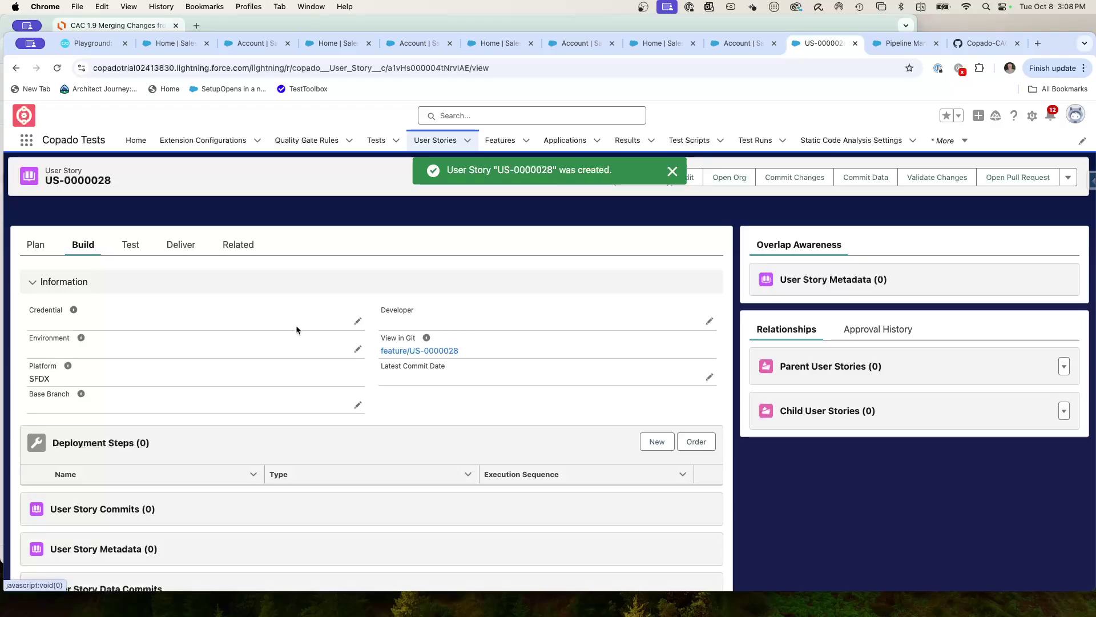
pyautogui.click(357, 320)
pyautogui.click(92, 323)
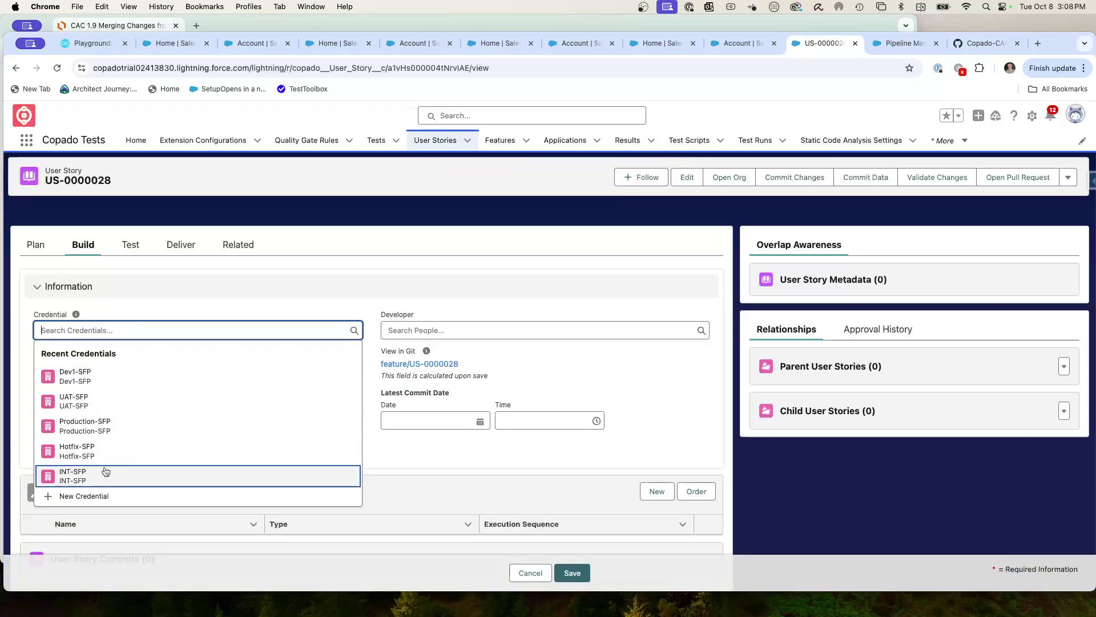
pyautogui.scroll(-1, 107, 466)
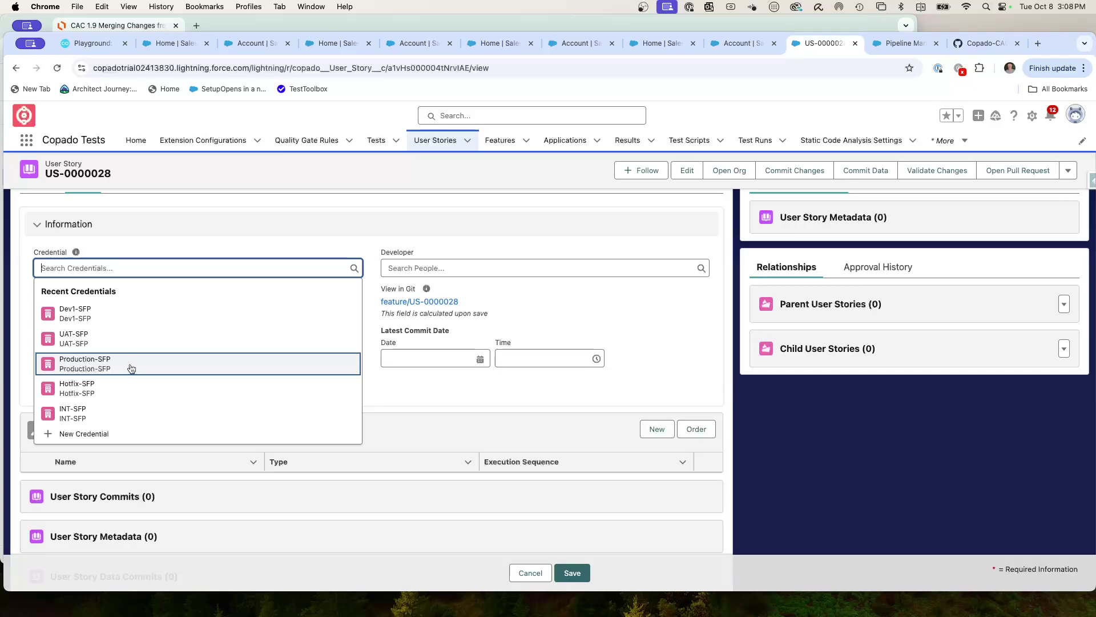
pyautogui.click(169, 238)
pyautogui.click(110, 264)
pyautogui.write('de')
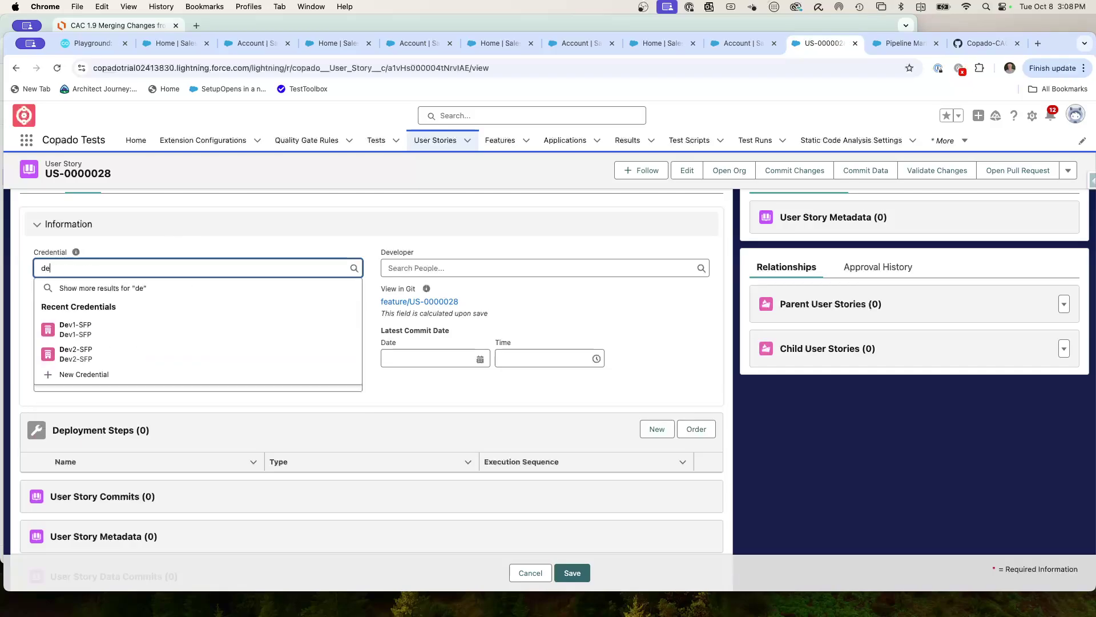
pyautogui.click(80, 353)
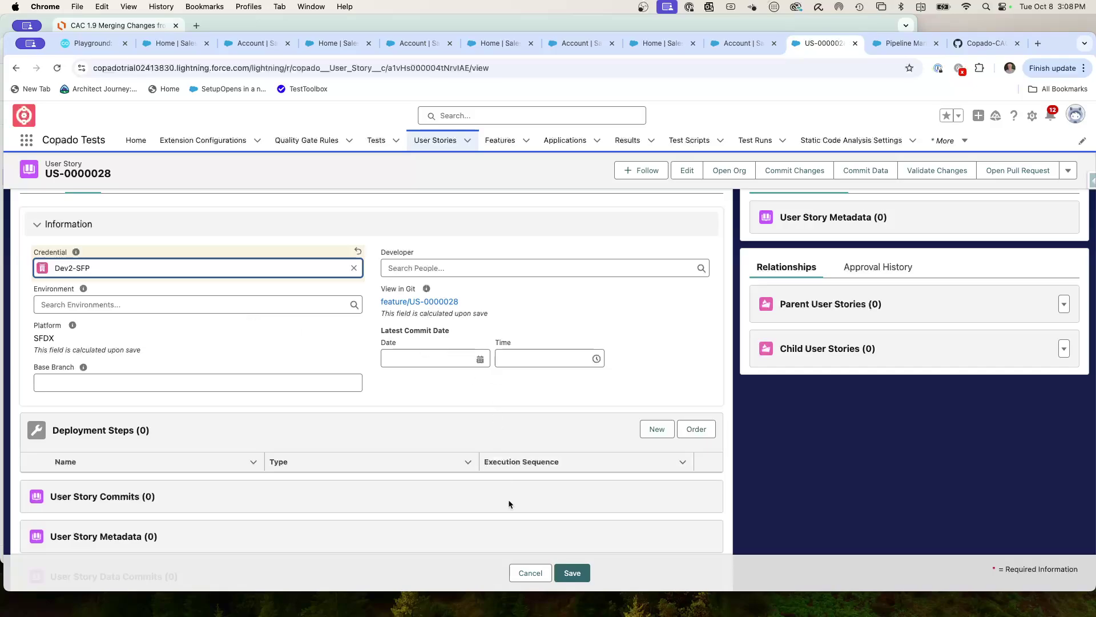
pyautogui.click(572, 573)
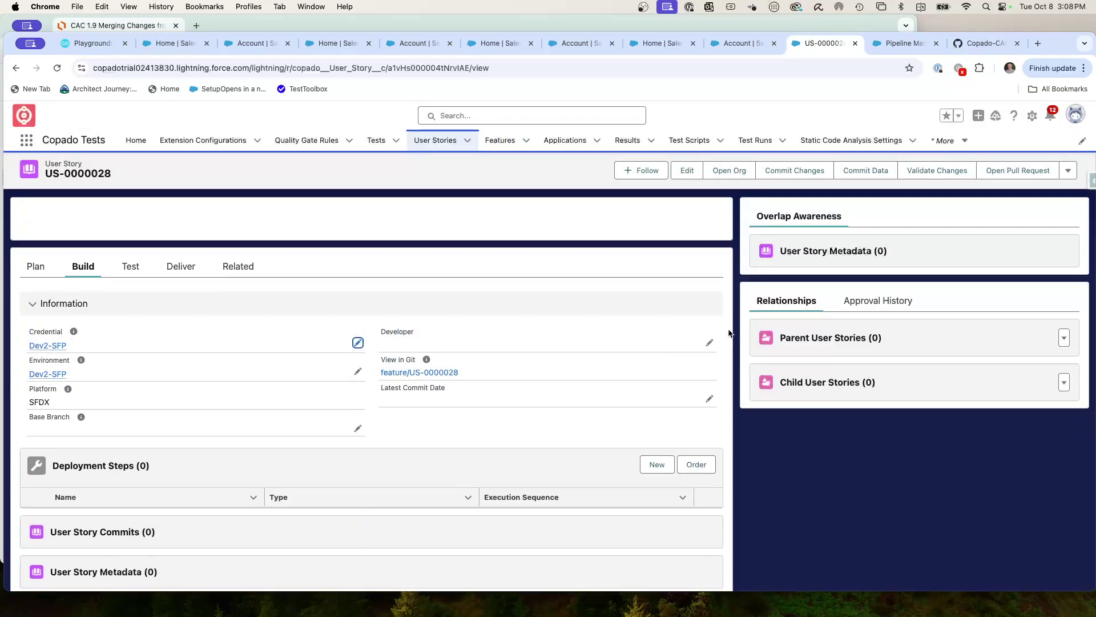
# Step: Open the user story's commit page, set the changed-after time to 3:00 PM, and retrieve the metadata changes
pyautogui.click(786, 172)
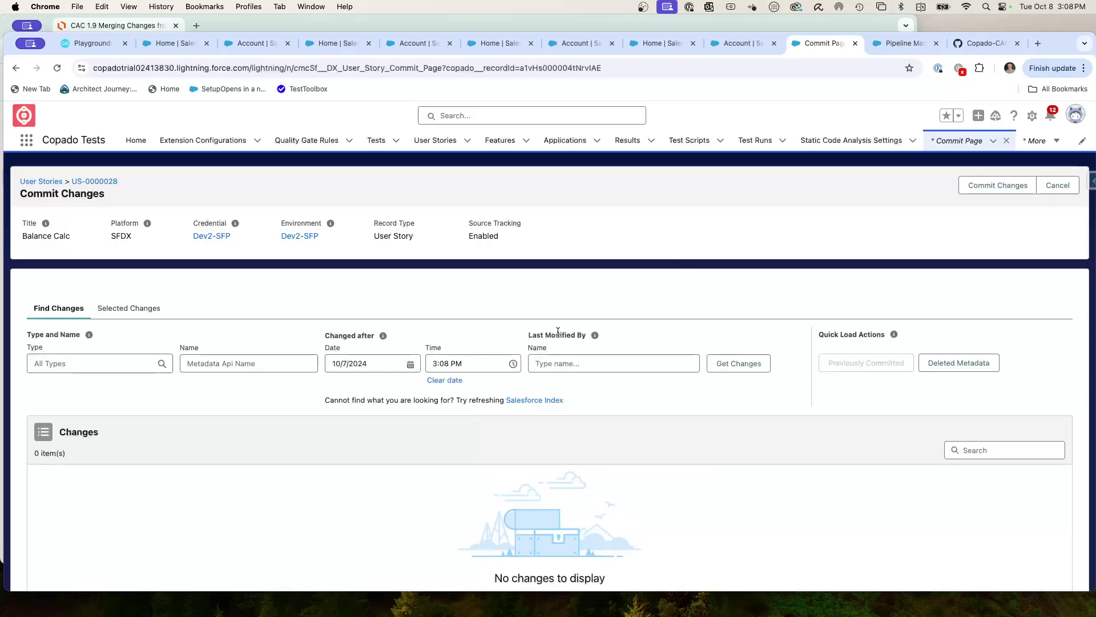
pyautogui.click(479, 356)
pyautogui.click(465, 457)
pyautogui.scroll(-2, 503, 424)
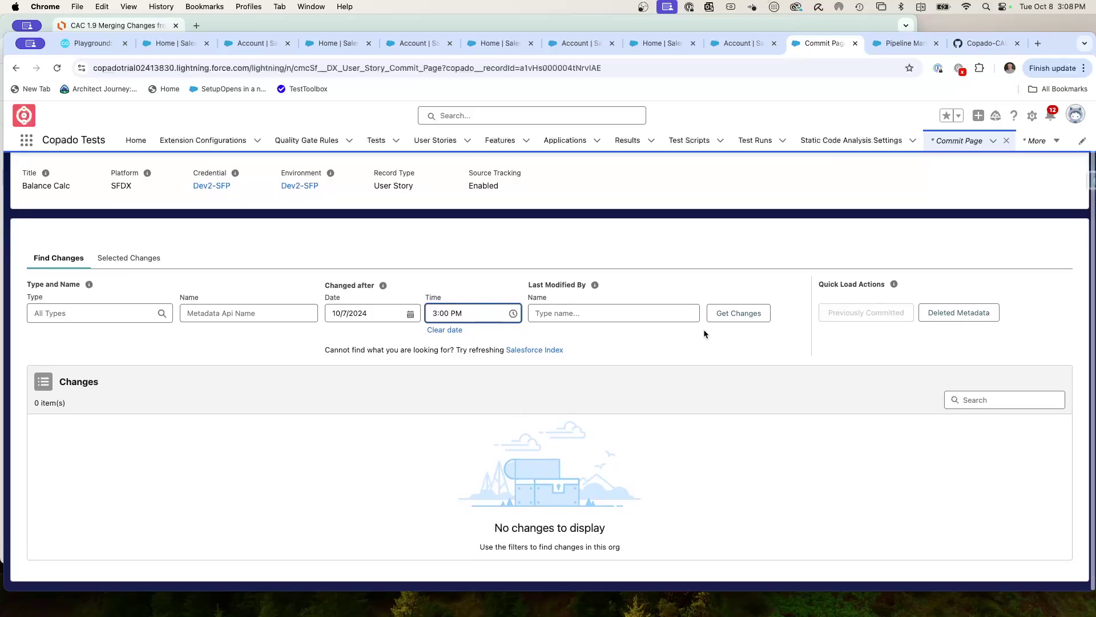
pyautogui.click(731, 314)
pyautogui.scroll(-3, 324, 395)
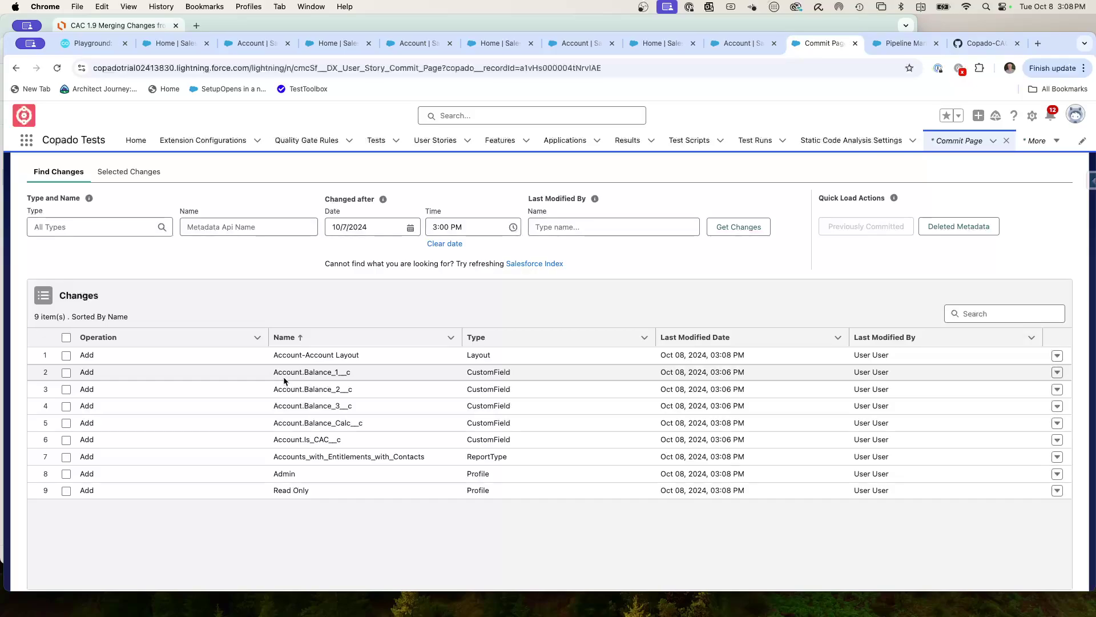
# Step: Commit only the Account.Balance_Calc__c custom field and return to its user story record
pyautogui.click(66, 423)
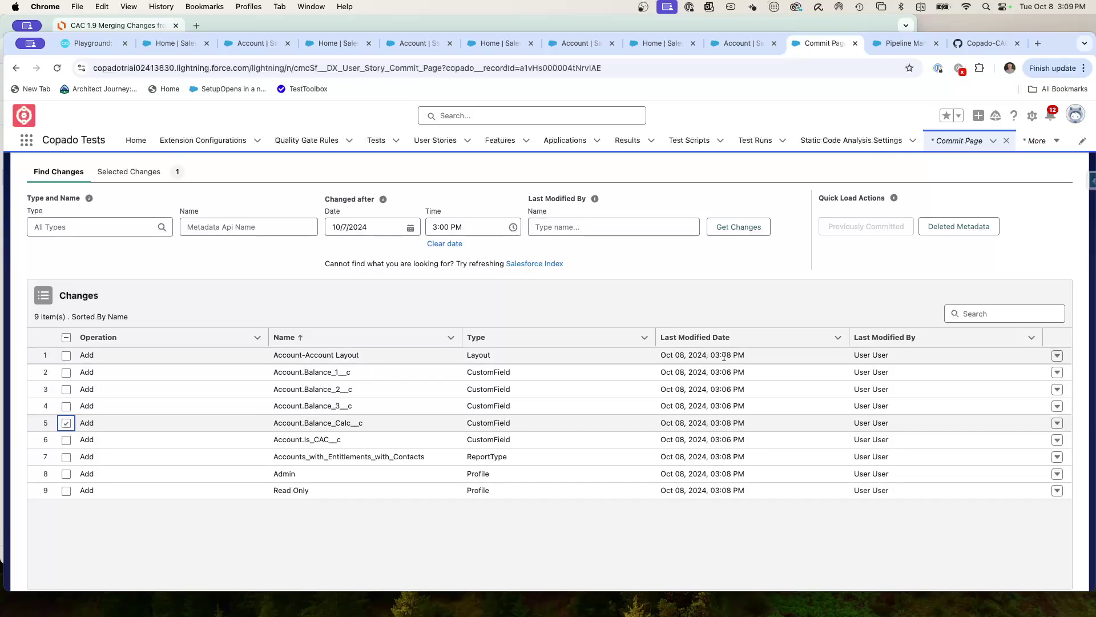
pyautogui.scroll(3, 911, 170)
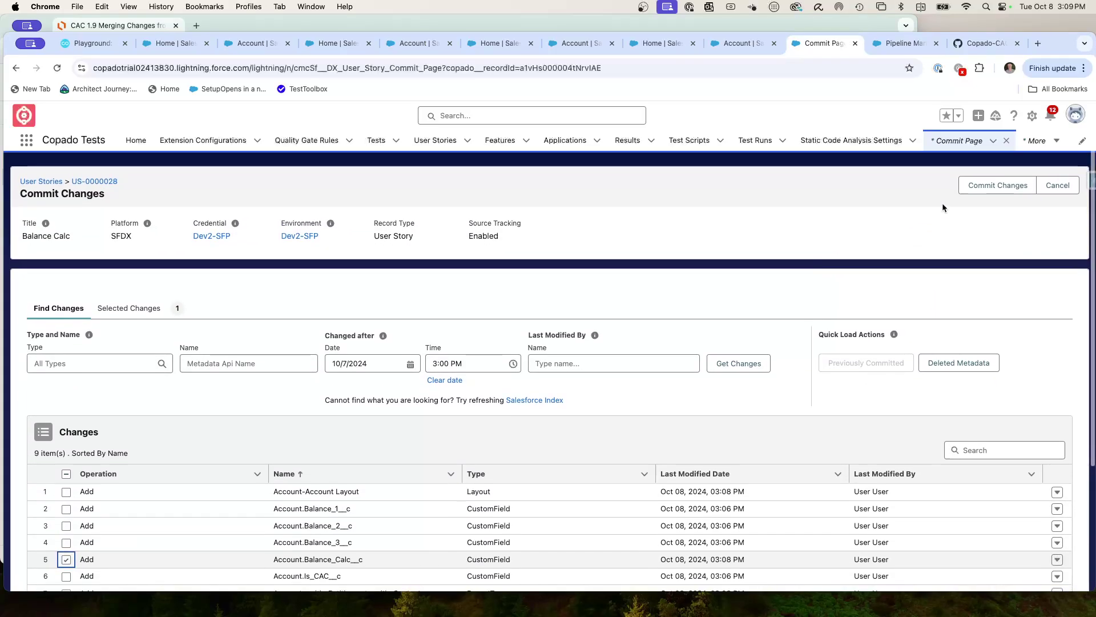
pyautogui.click(981, 185)
pyautogui.click(761, 418)
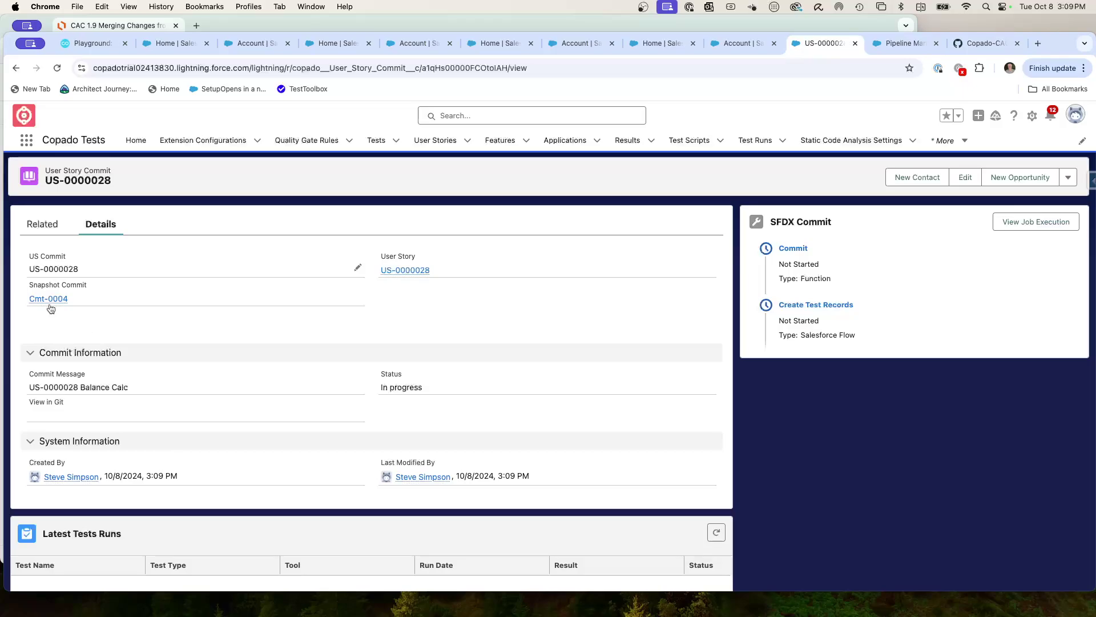
pyautogui.click(407, 270)
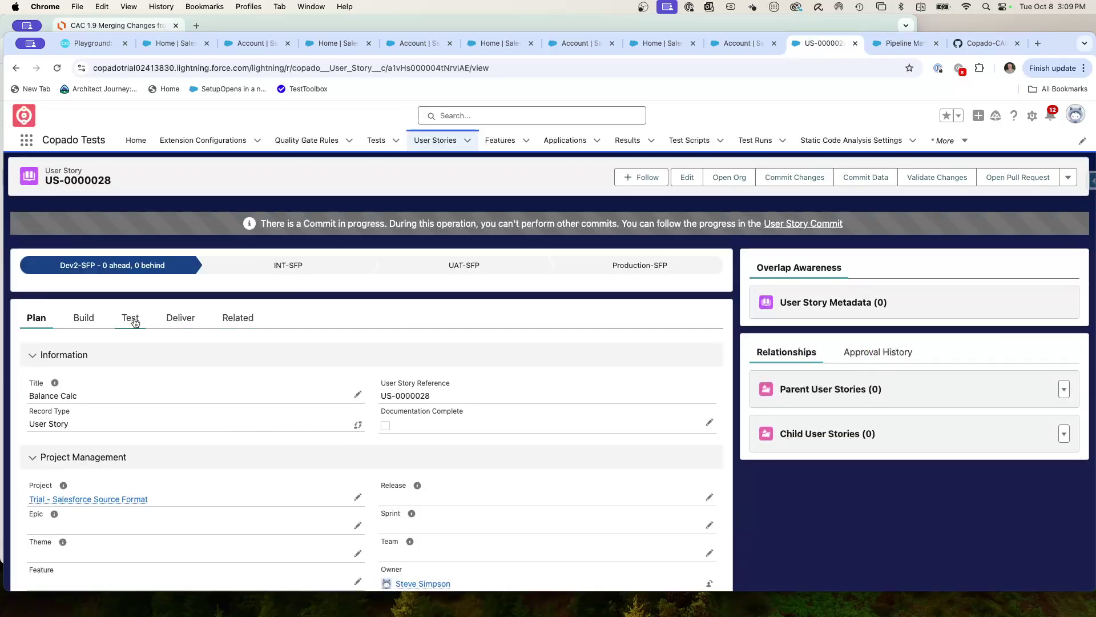
# Step: Try to enable Promote and Deploy on the Balance Calc user story
pyautogui.click(172, 320)
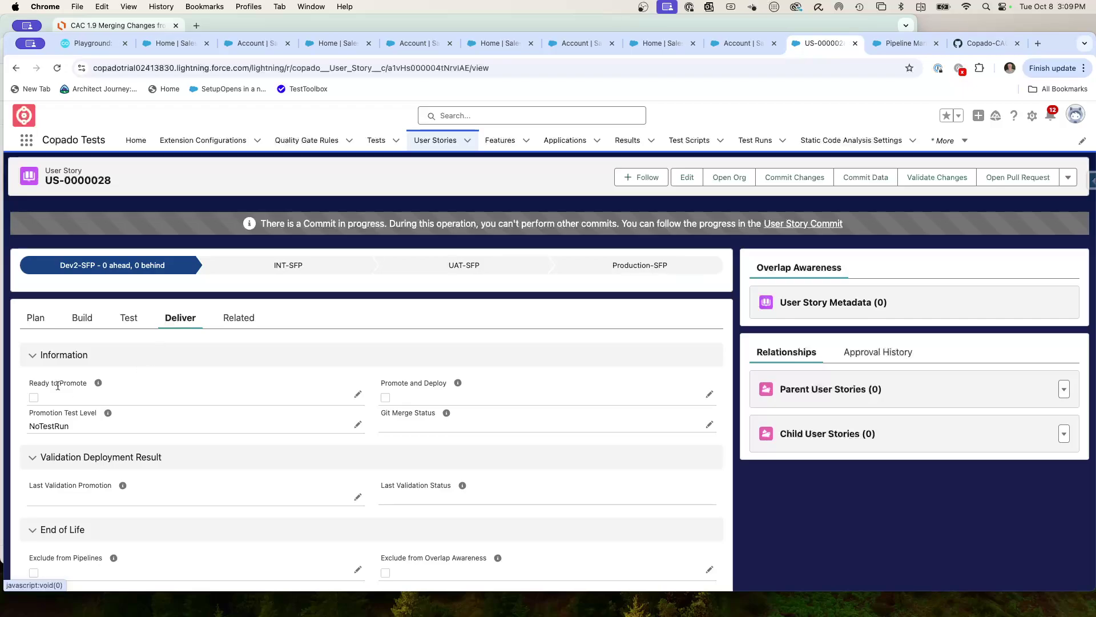
pyautogui.click(710, 394)
pyautogui.click(386, 398)
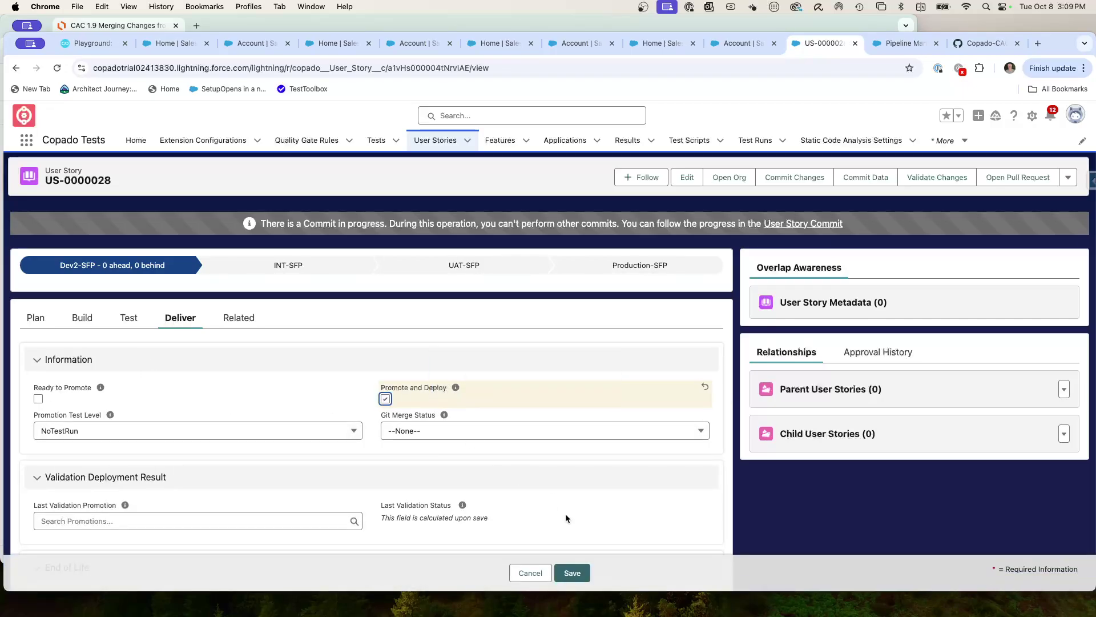
pyautogui.scroll(-2, 565, 513)
pyautogui.click(573, 571)
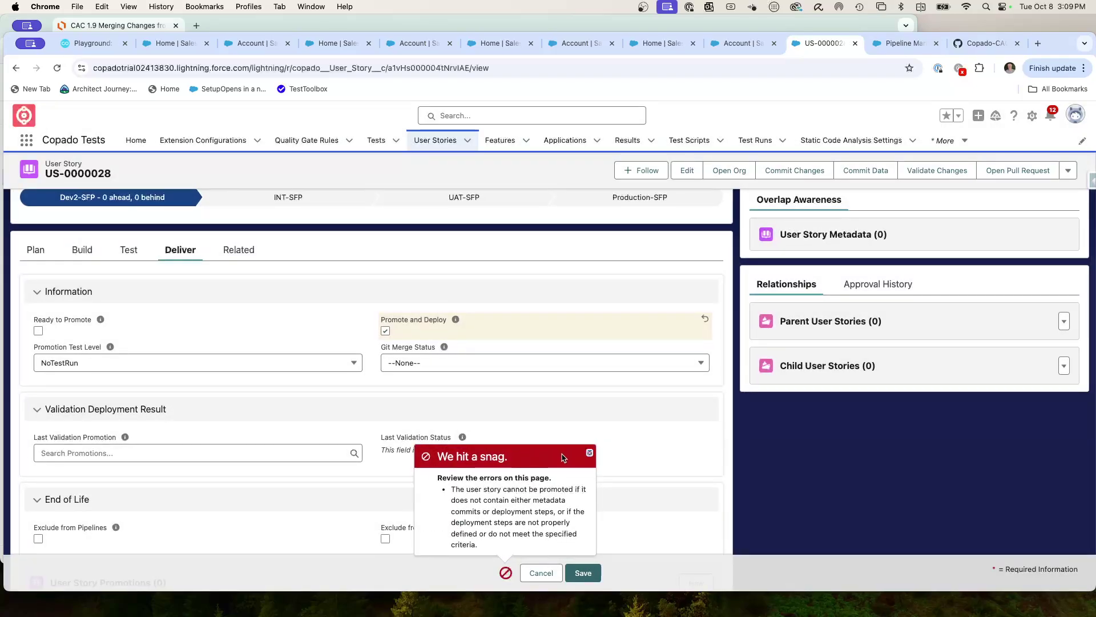
pyautogui.click(589, 452)
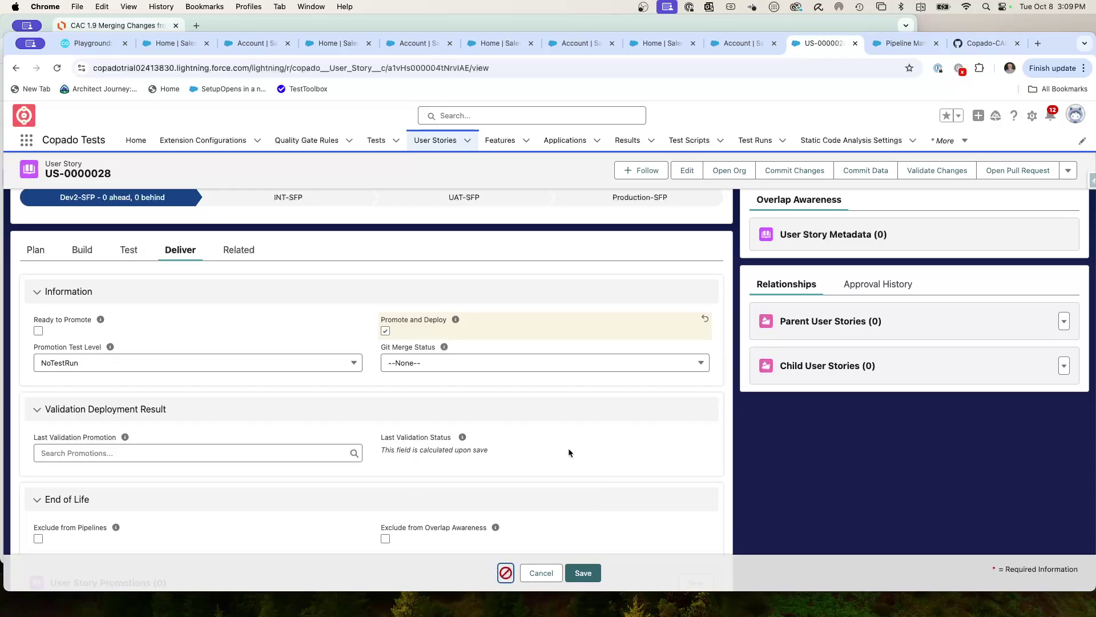
# Step: Check the status of the user story's commit and reload the record, discarding the unsaved edits
pyautogui.click(83, 250)
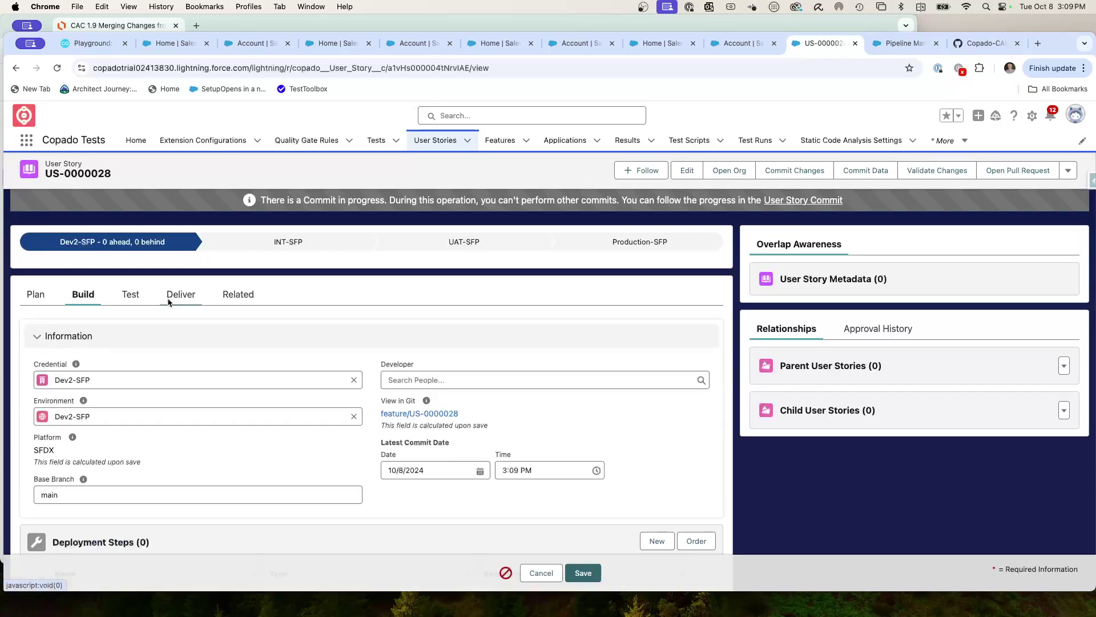
pyautogui.scroll(-3, 221, 379)
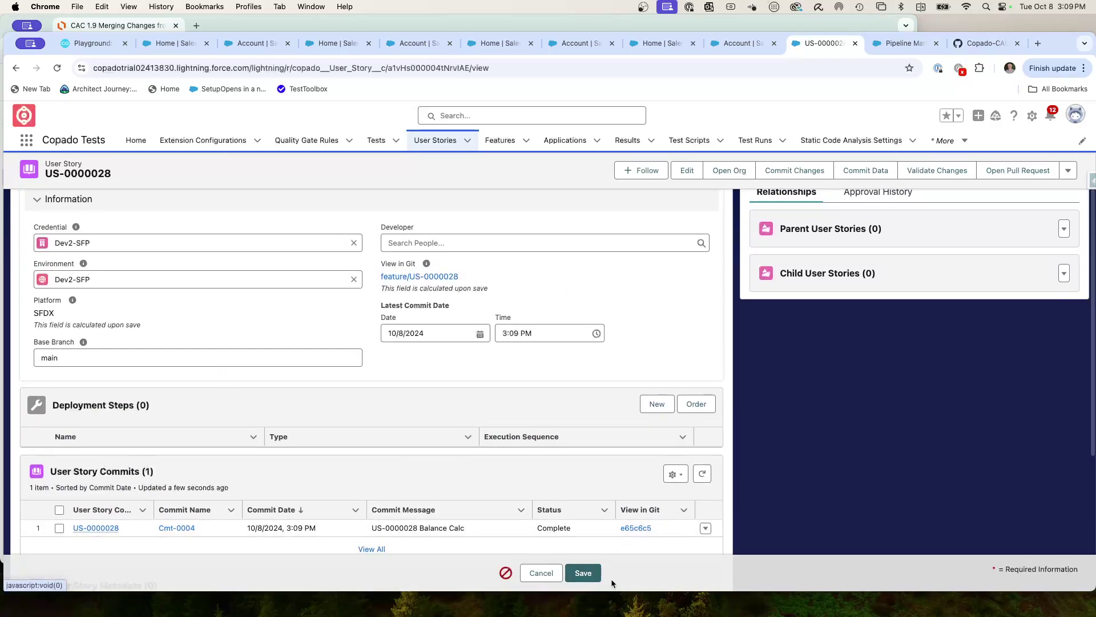
pyautogui.scroll(-2, 403, 469)
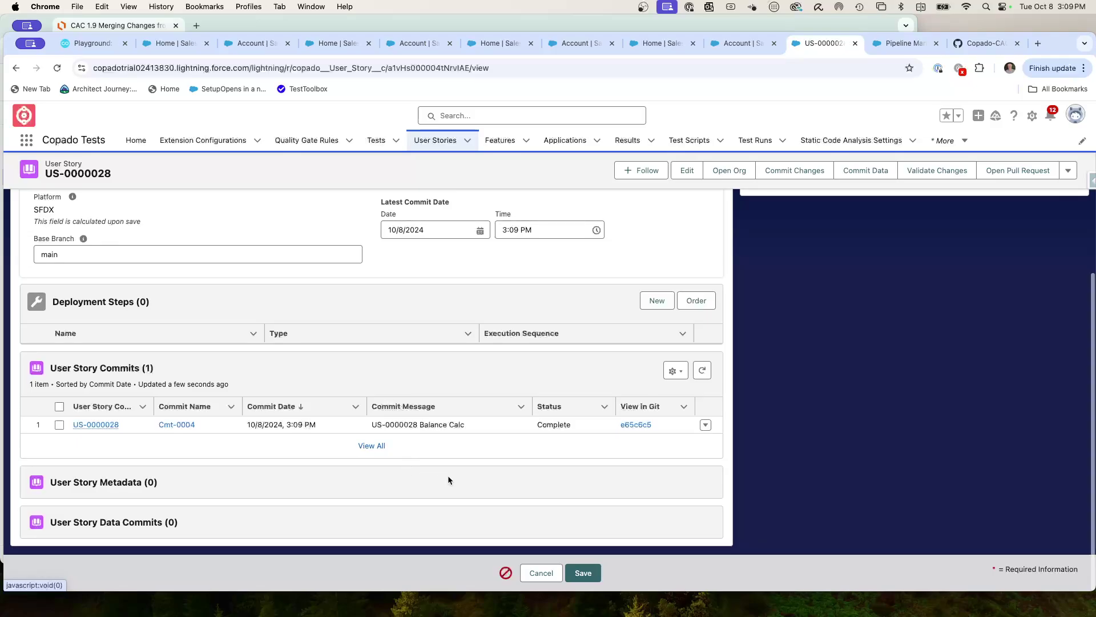
pyautogui.click(59, 70)
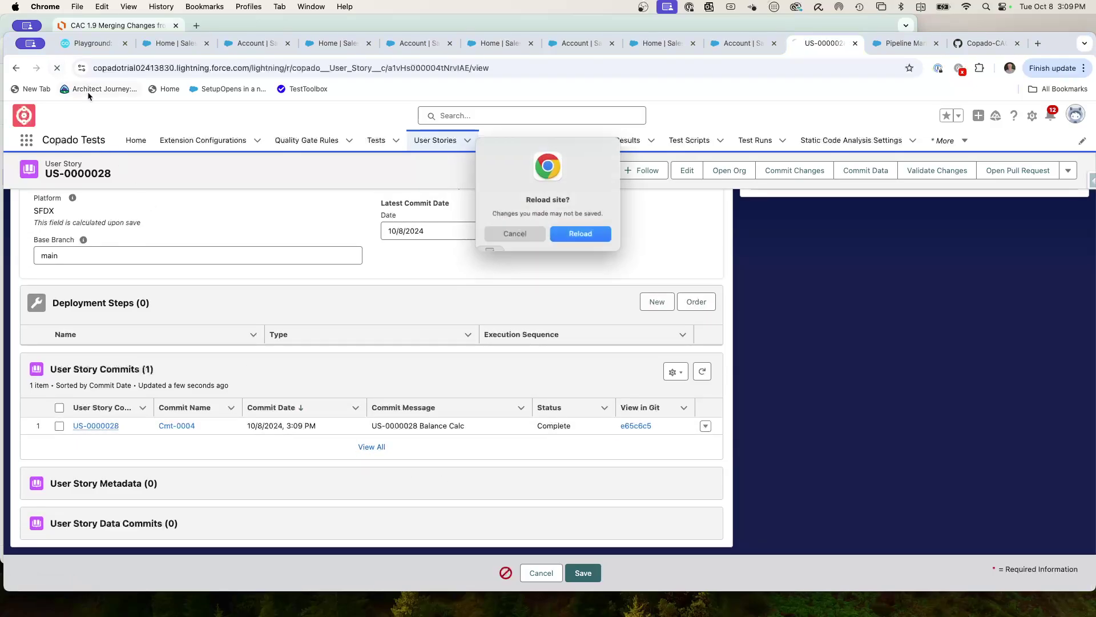
pyautogui.click(595, 239)
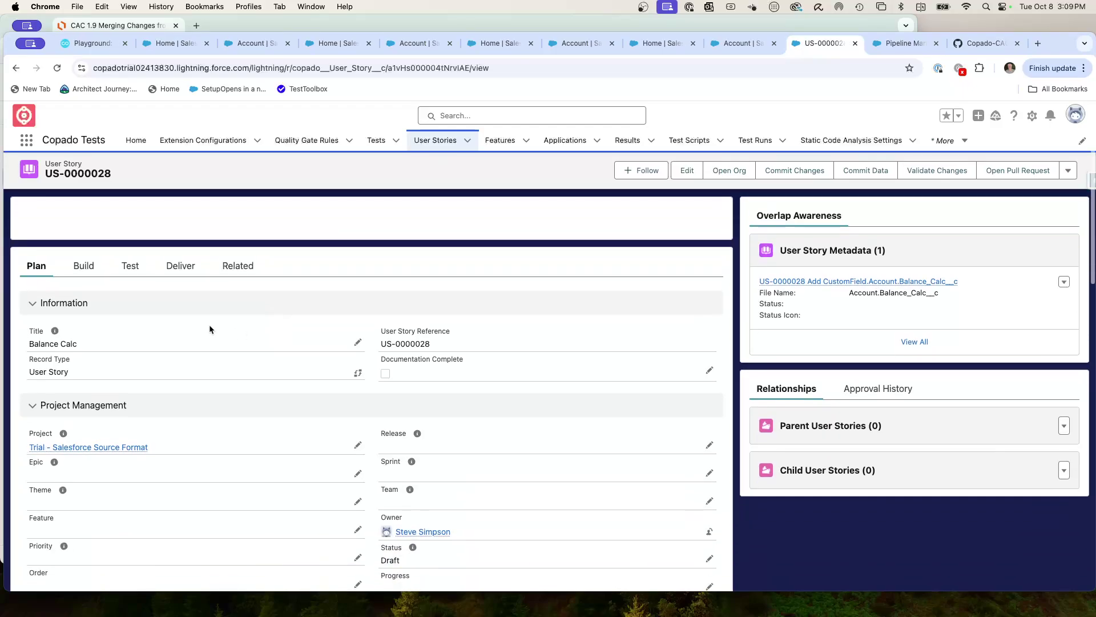
# Step: Enable Promote and Deploy on the reloaded Balance Calc user story and save it
pyautogui.scroll(-5, 198, 360)
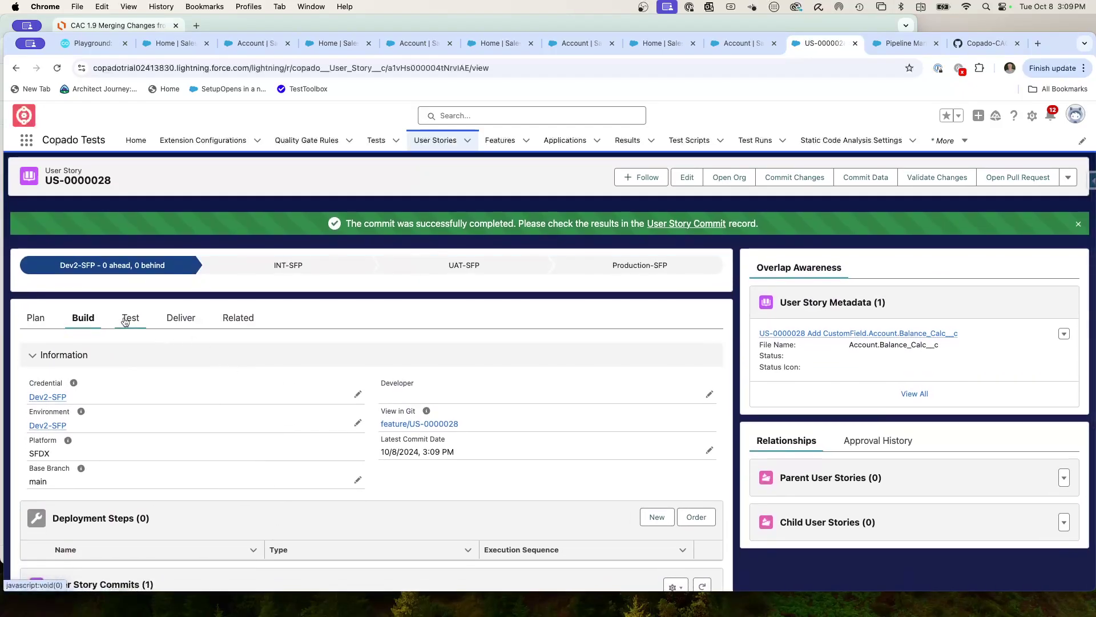
pyautogui.click(128, 318)
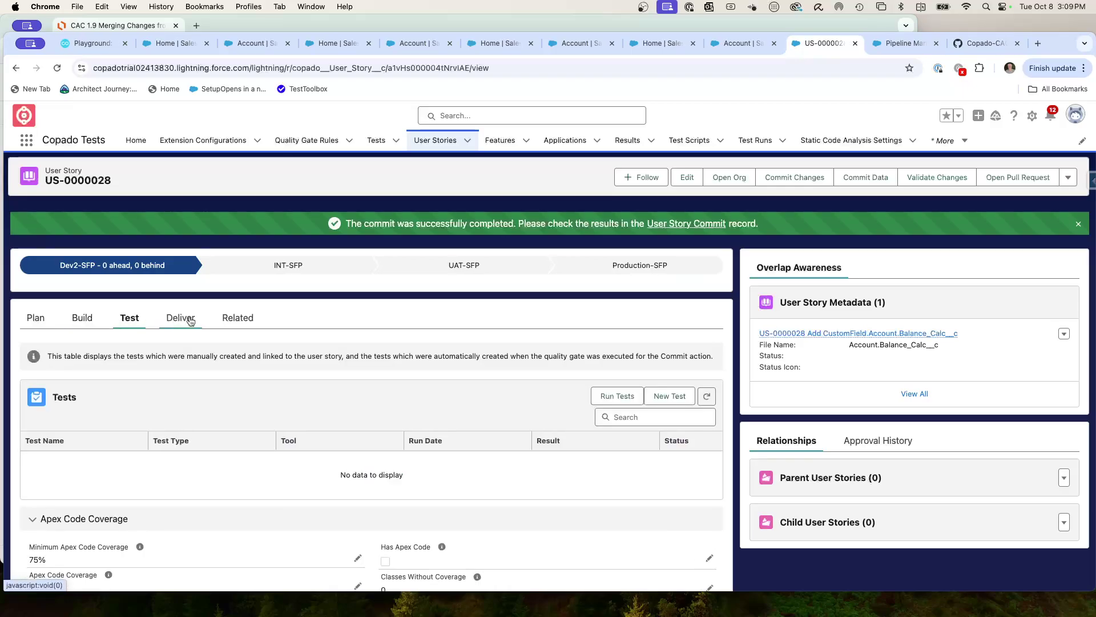
pyautogui.click(181, 318)
pyautogui.click(710, 396)
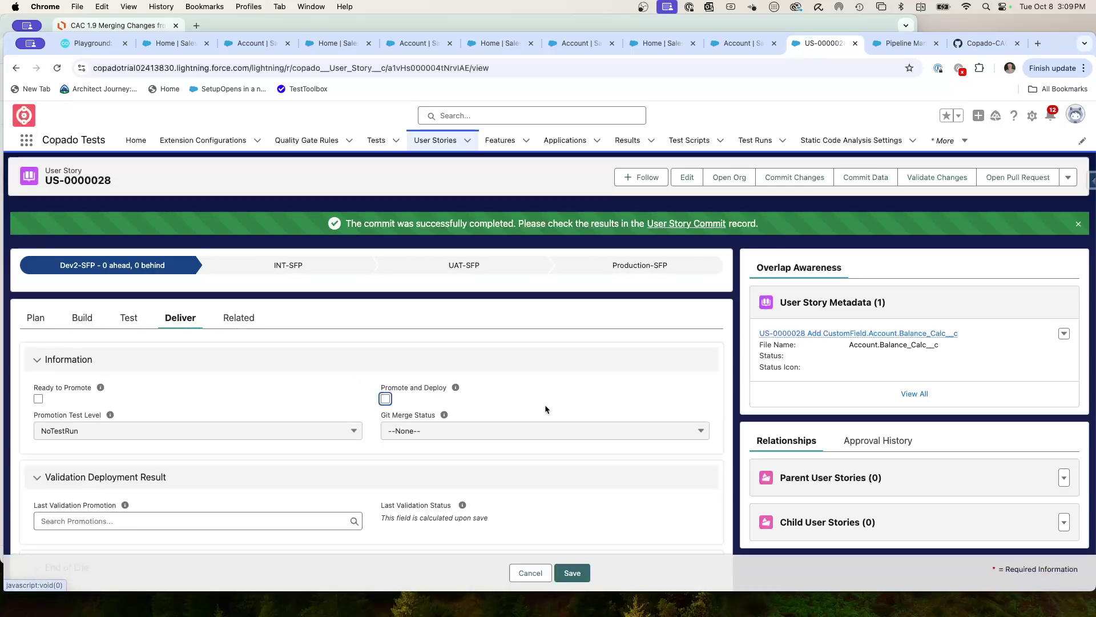
pyautogui.click(386, 398)
pyautogui.click(570, 571)
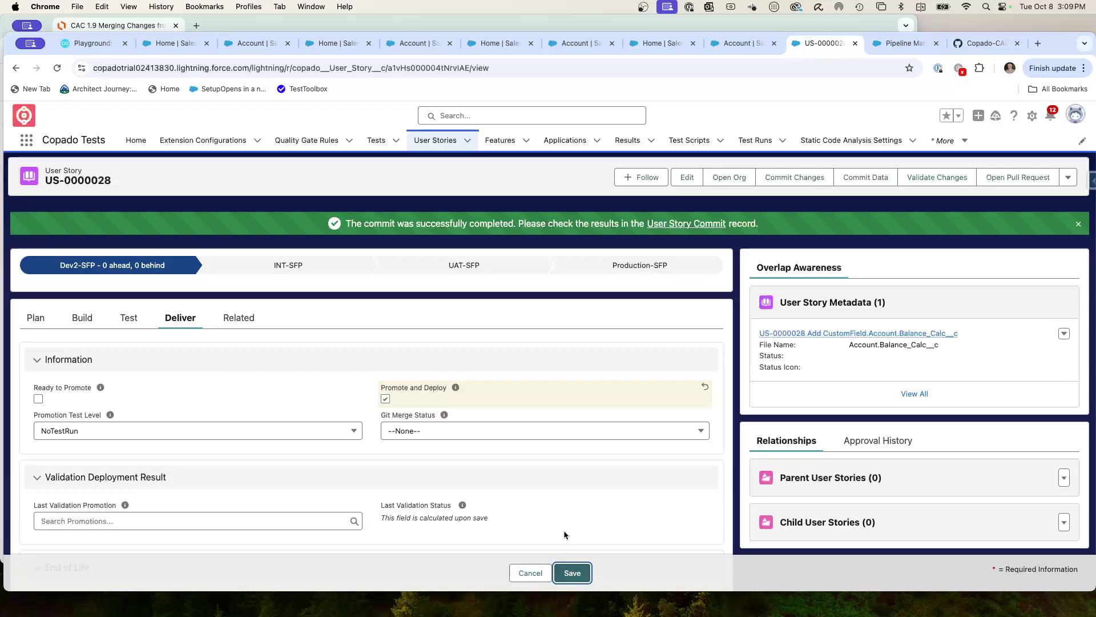
pyautogui.scroll(-5, 564, 535)
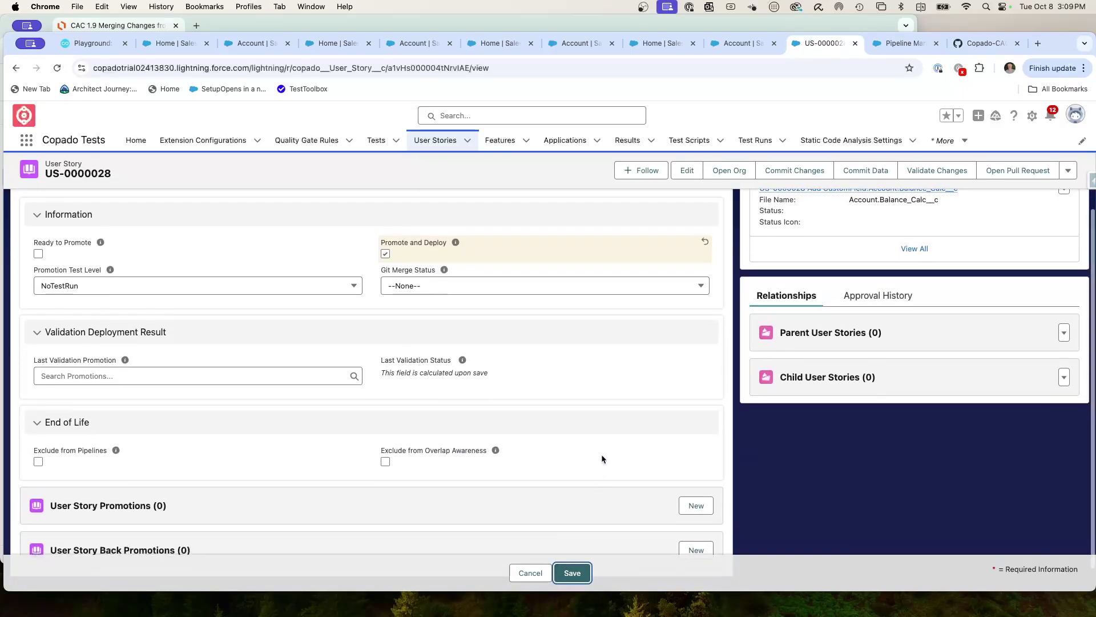
# Step: Save the Balance Calc user story with Promote and Deploy enabled, and reload the pipeline in Pipeline Manager
pyautogui.scroll(-1, 601, 454)
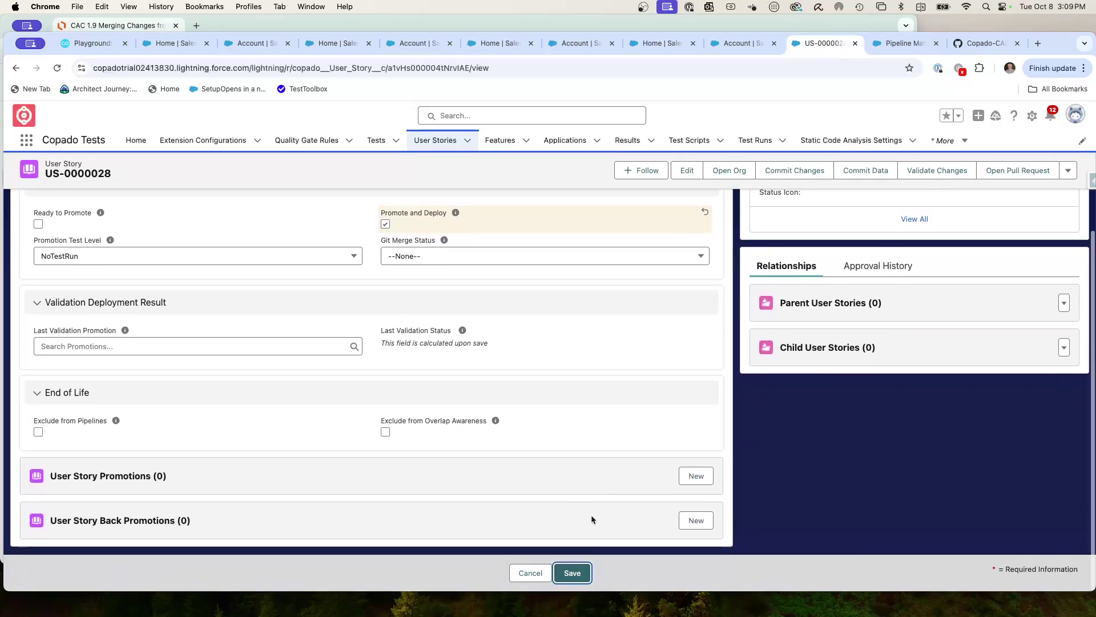
pyautogui.click(572, 574)
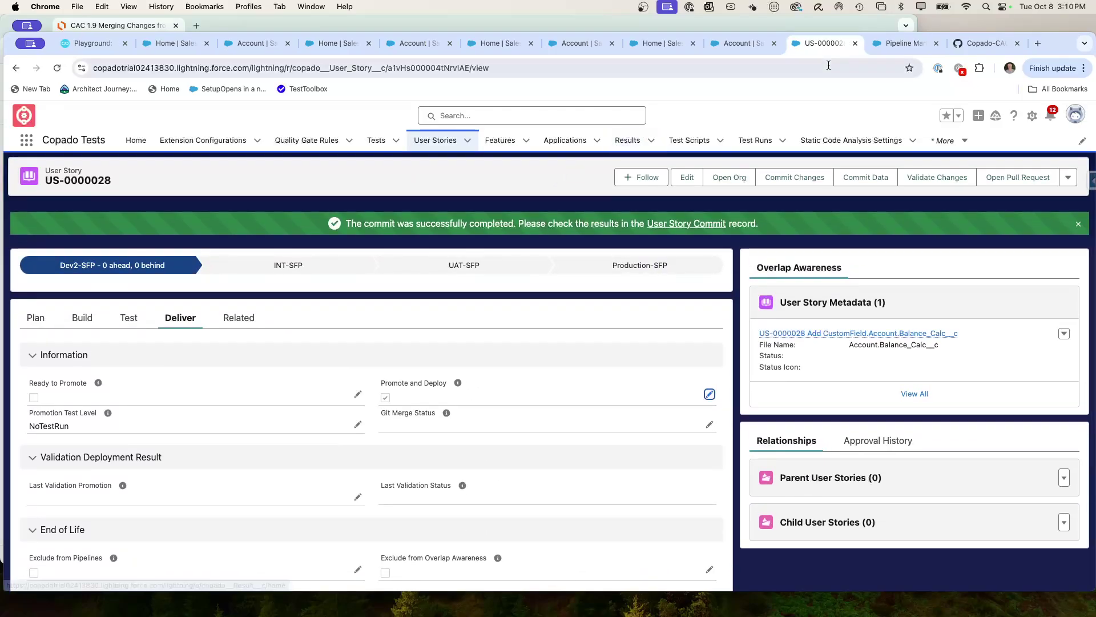
pyautogui.click(874, 50)
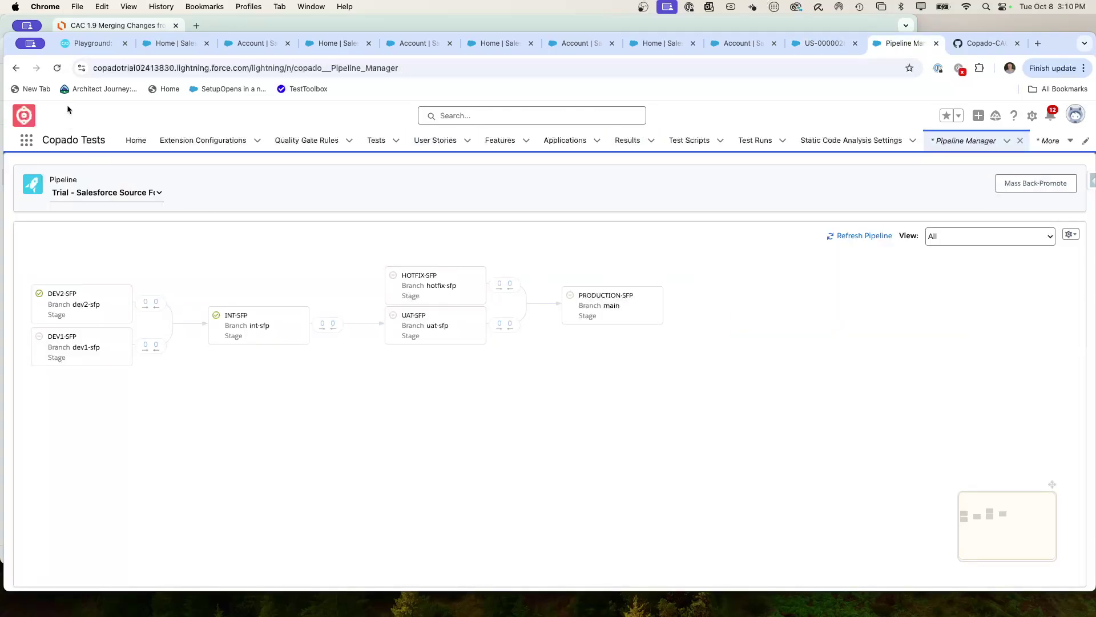
pyautogui.click(58, 68)
# Step: Back-promote and deploy user story US-0000028 from INT-SFP to Dev1-SFP, and return to the pipeline
pyautogui.click(157, 346)
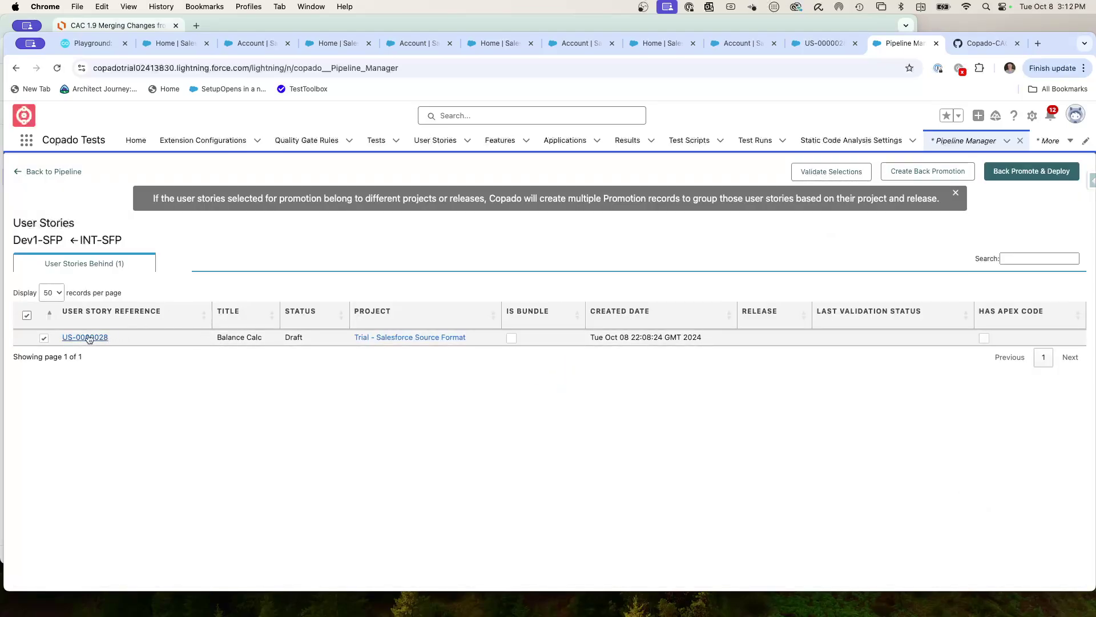
pyautogui.click(1022, 172)
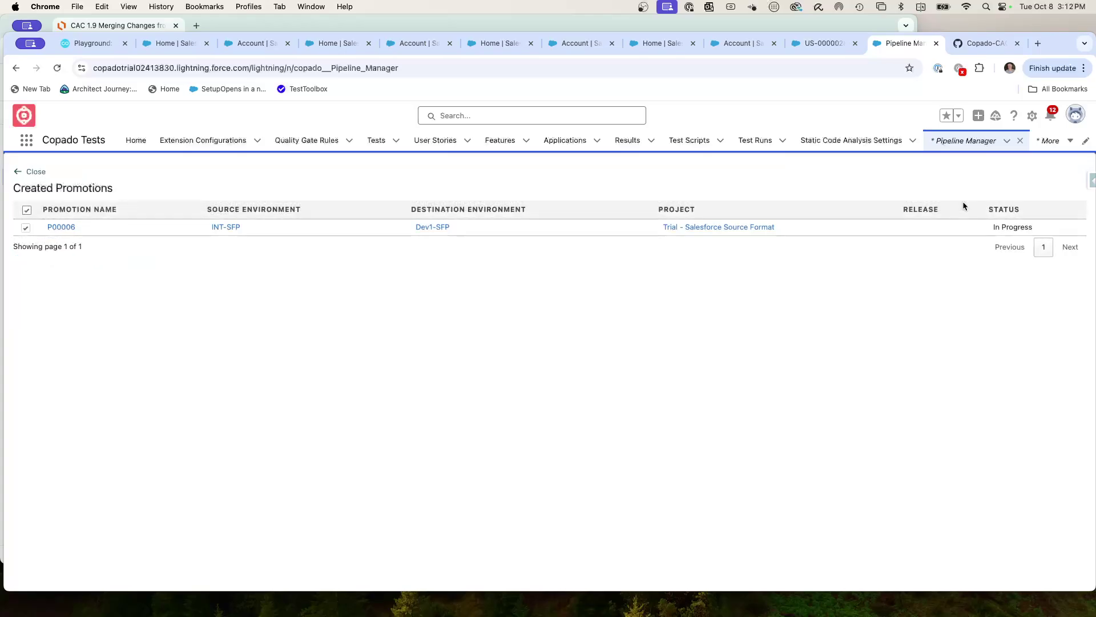
pyautogui.click(38, 172)
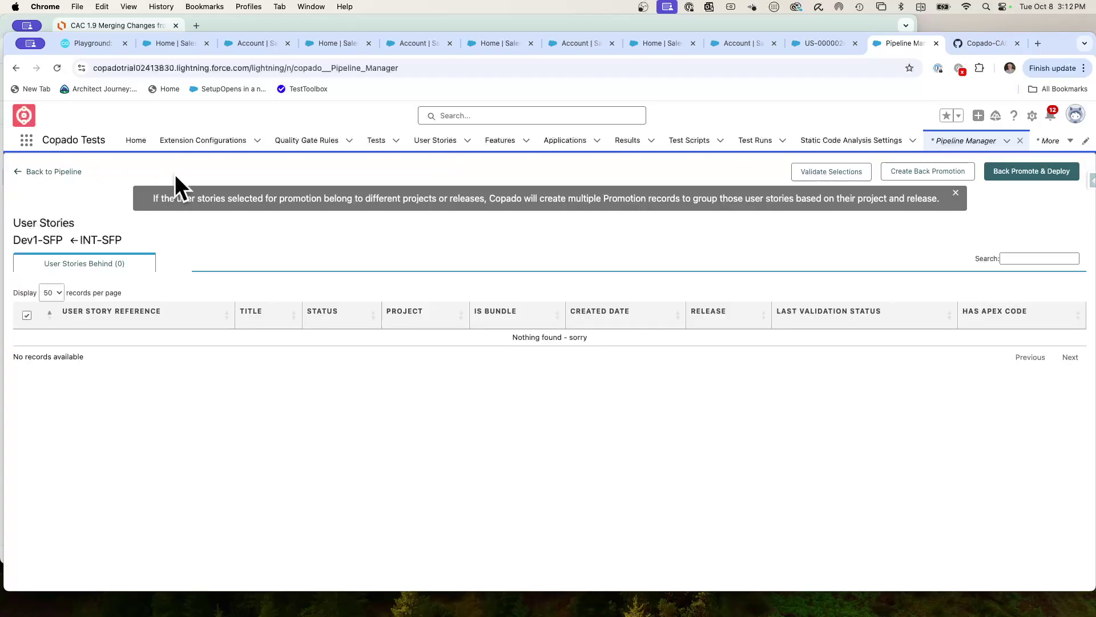
pyautogui.click(73, 172)
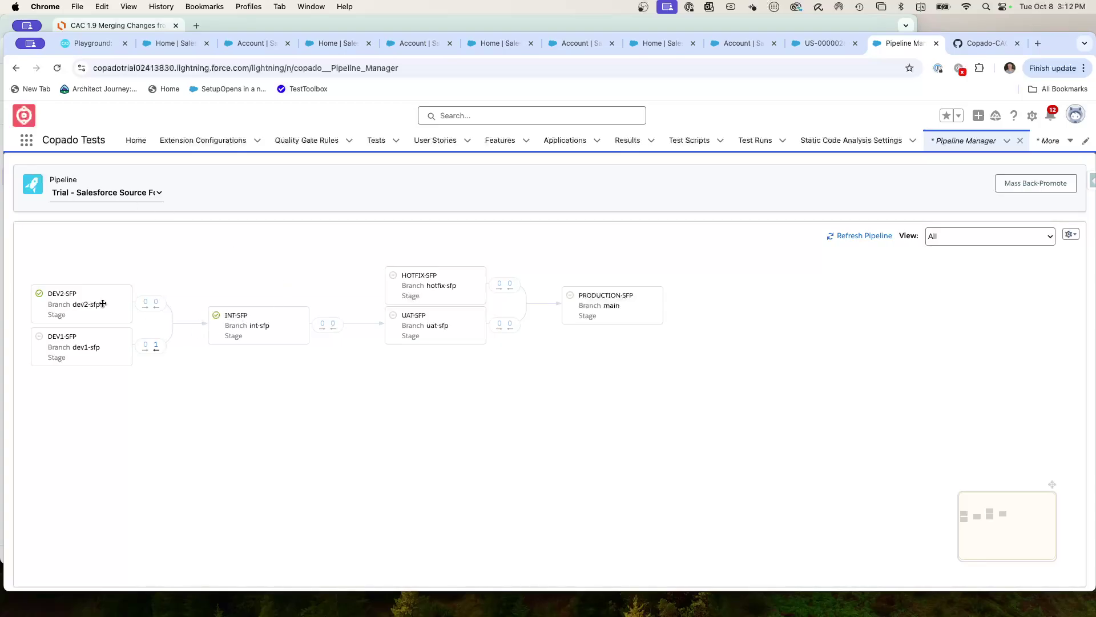
# Step: Switch to the Lucidchart diagram and place a copy of the Balance_Calc__c shape just below INT-SFP
pyautogui.click(108, 26)
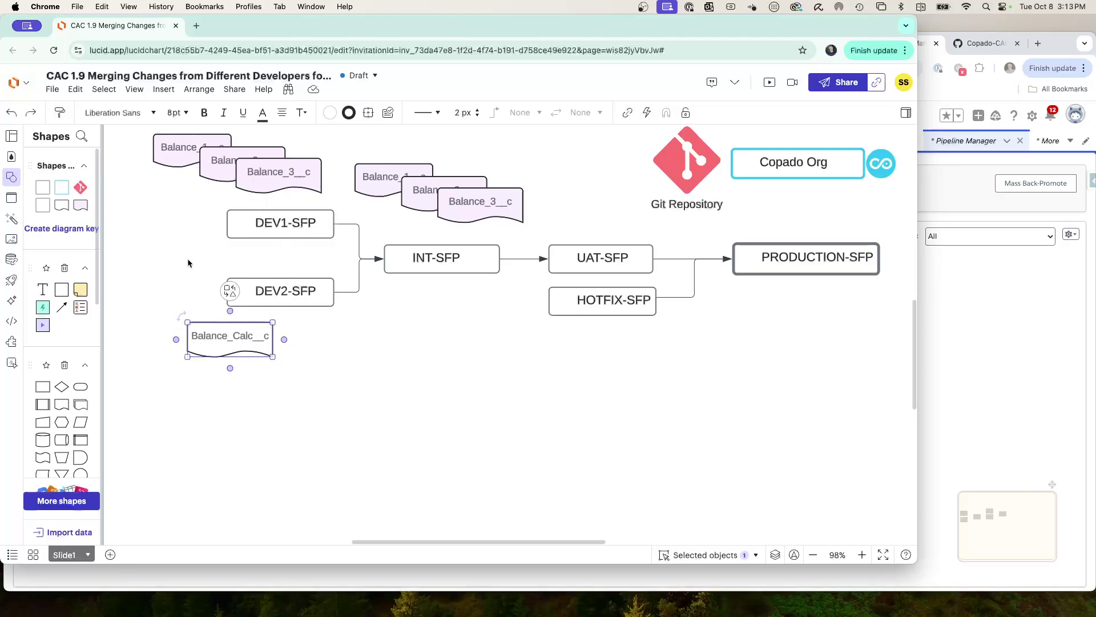
pyautogui.click(234, 332)
pyautogui.moveTo(234, 333); pyautogui.dragTo(449, 303)
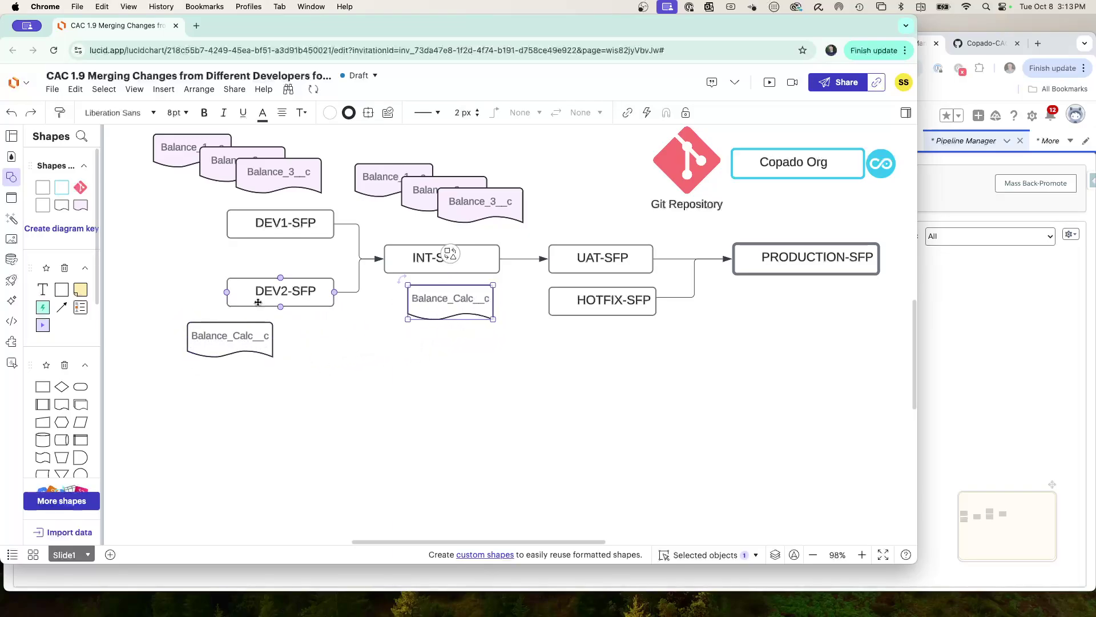
pyautogui.click(506, 315)
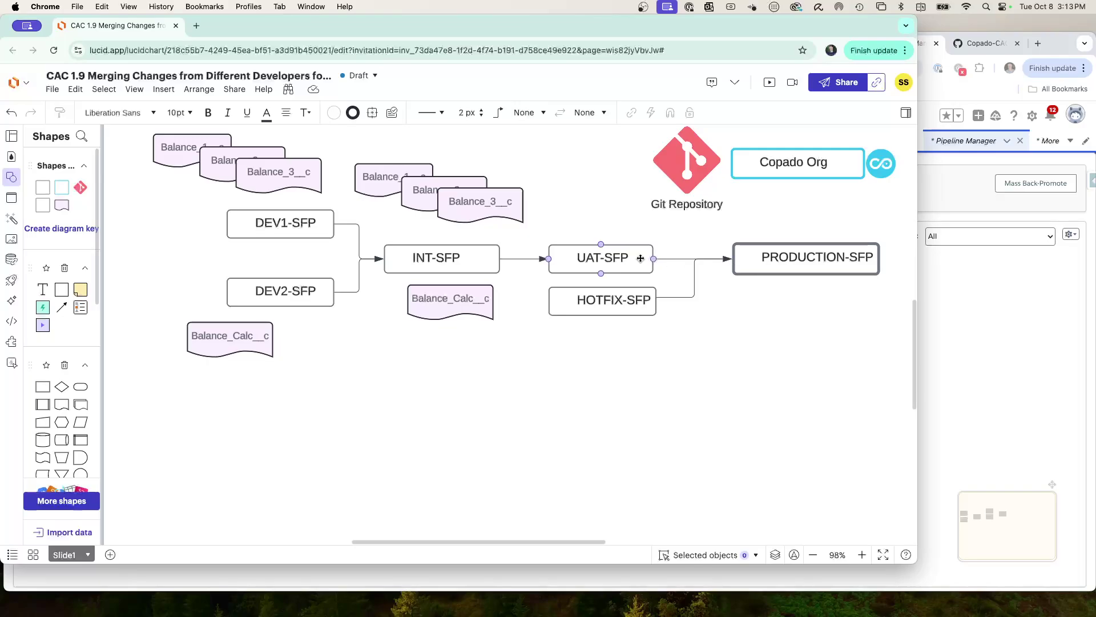
# Step: Switch back to the Copado org, open the Balance 1 user story, mark it Ready to Promote and save it
pyautogui.press('super+grave')
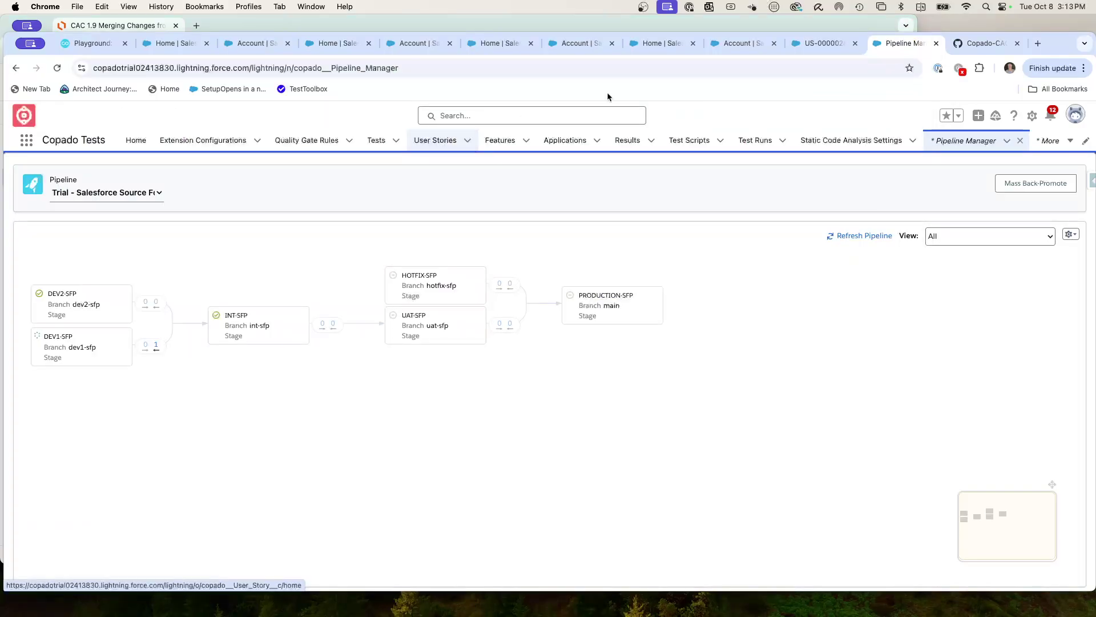
pyautogui.click(818, 43)
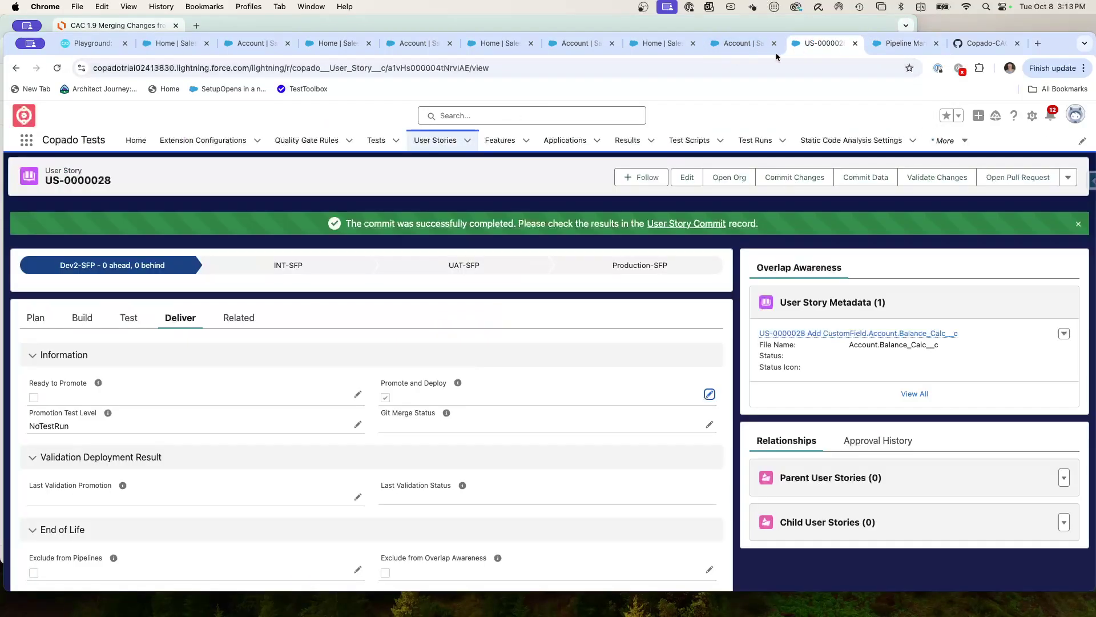
pyautogui.click(445, 139)
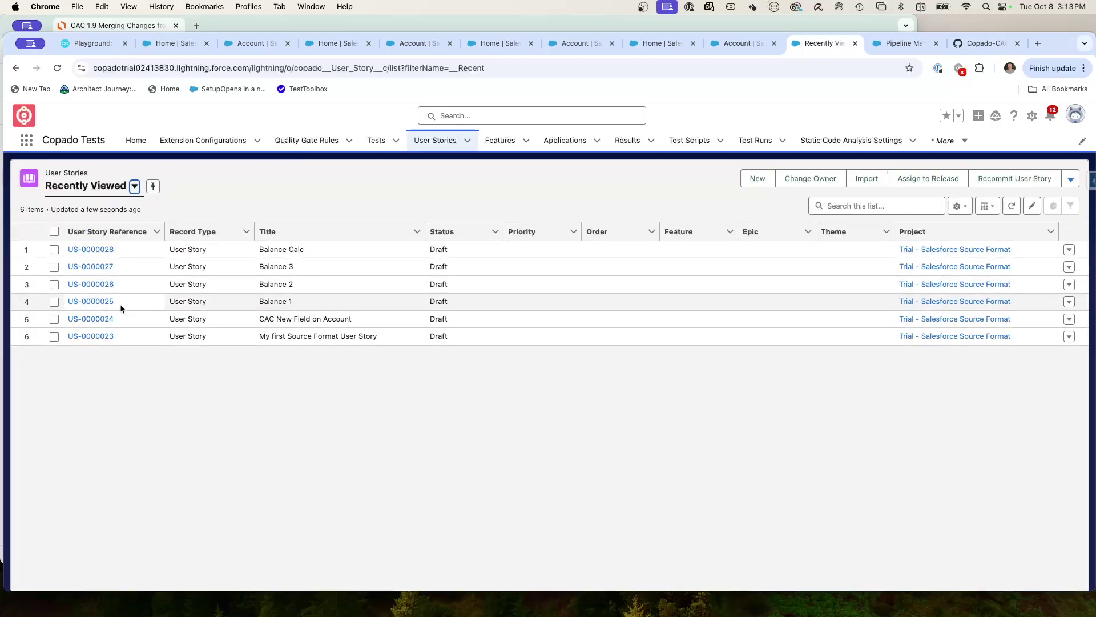
pyautogui.click(92, 308)
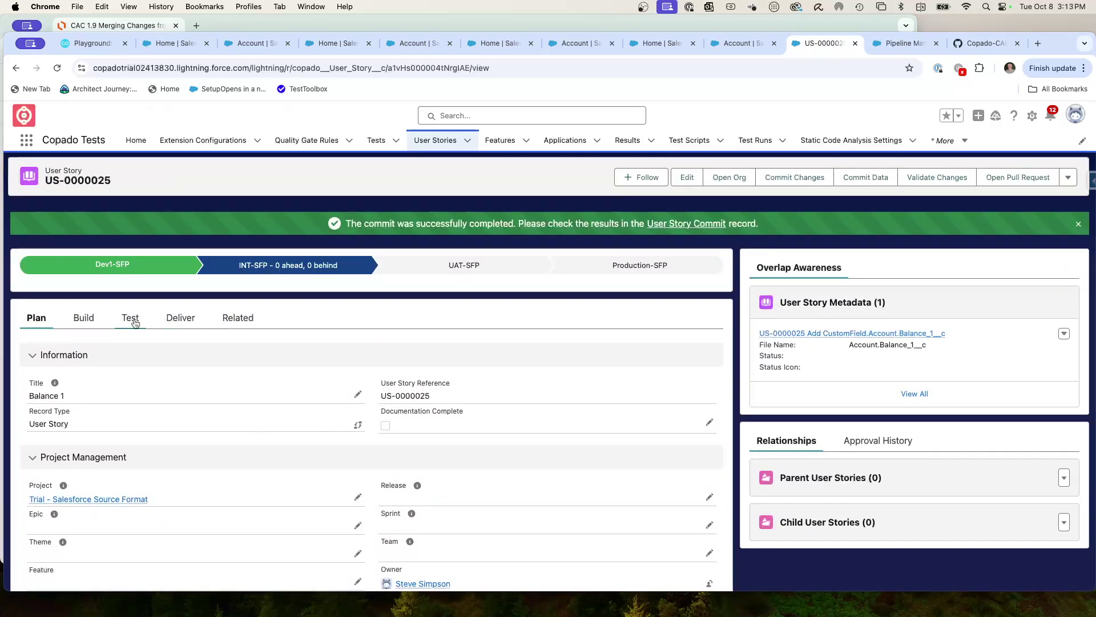
pyautogui.click(183, 321)
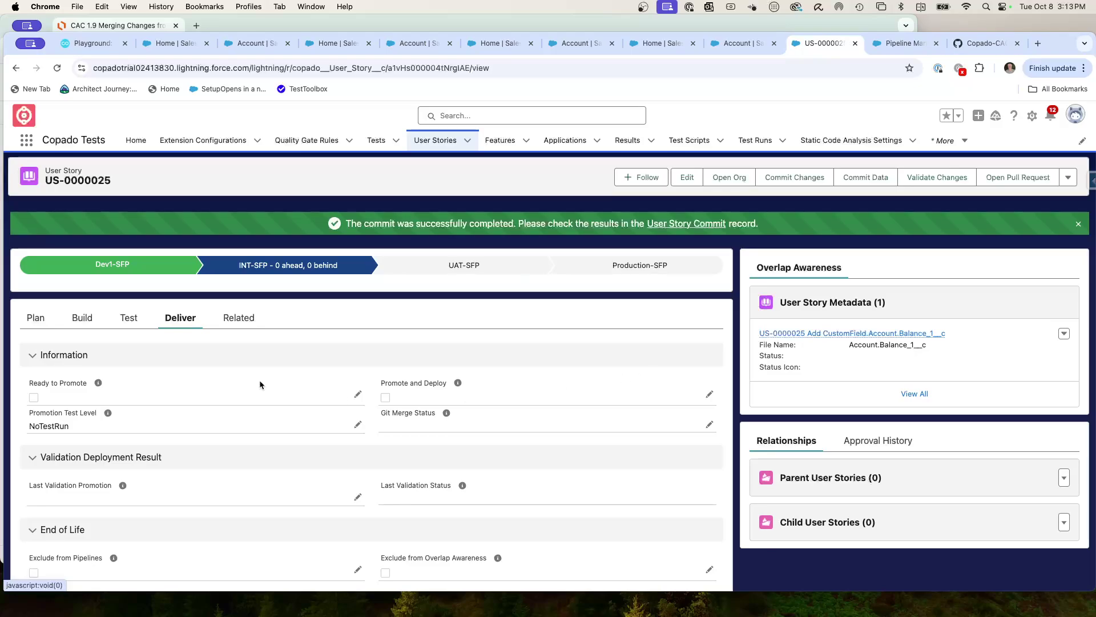
pyautogui.click(358, 394)
pyautogui.click(38, 399)
pyautogui.click(572, 573)
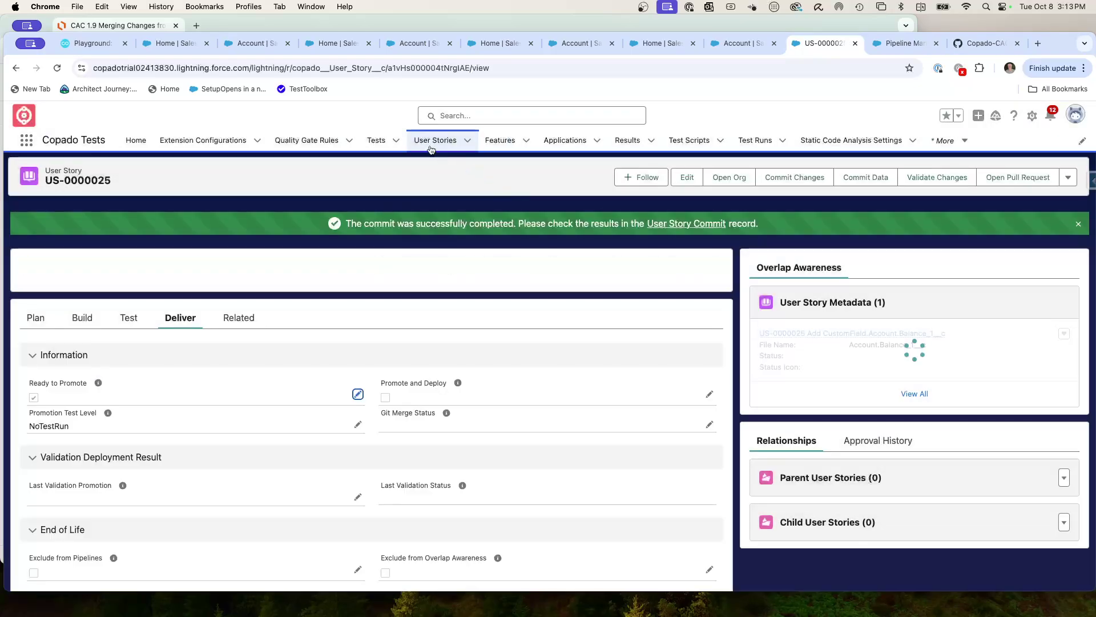
# Step: Open the Balance 2 user story, mark it Ready to Promote and save it
pyautogui.click(431, 148)
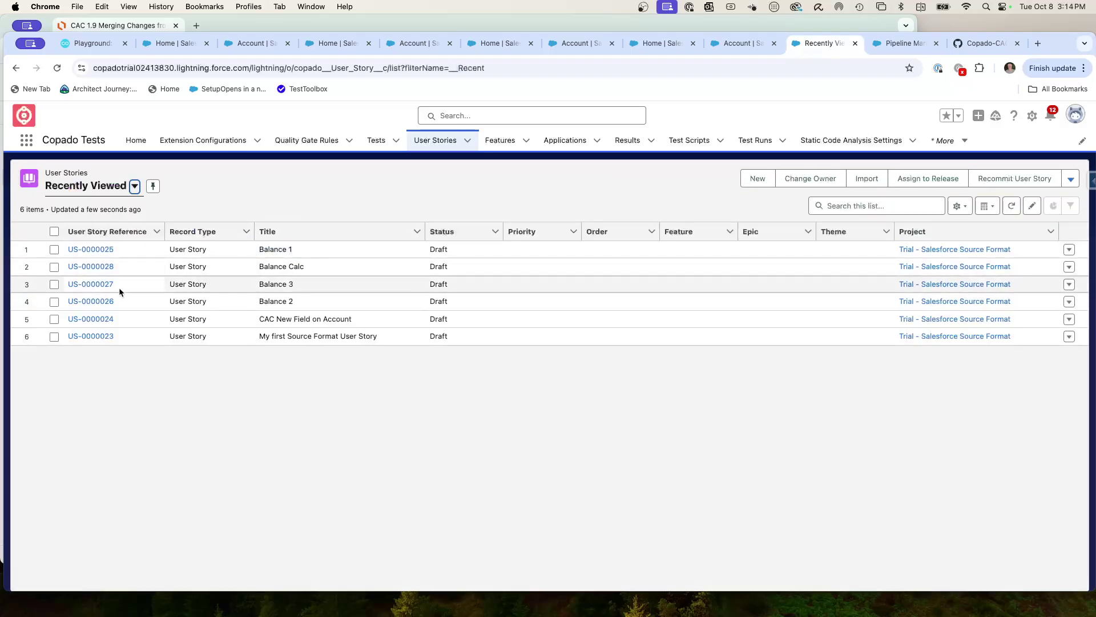
pyautogui.click(80, 302)
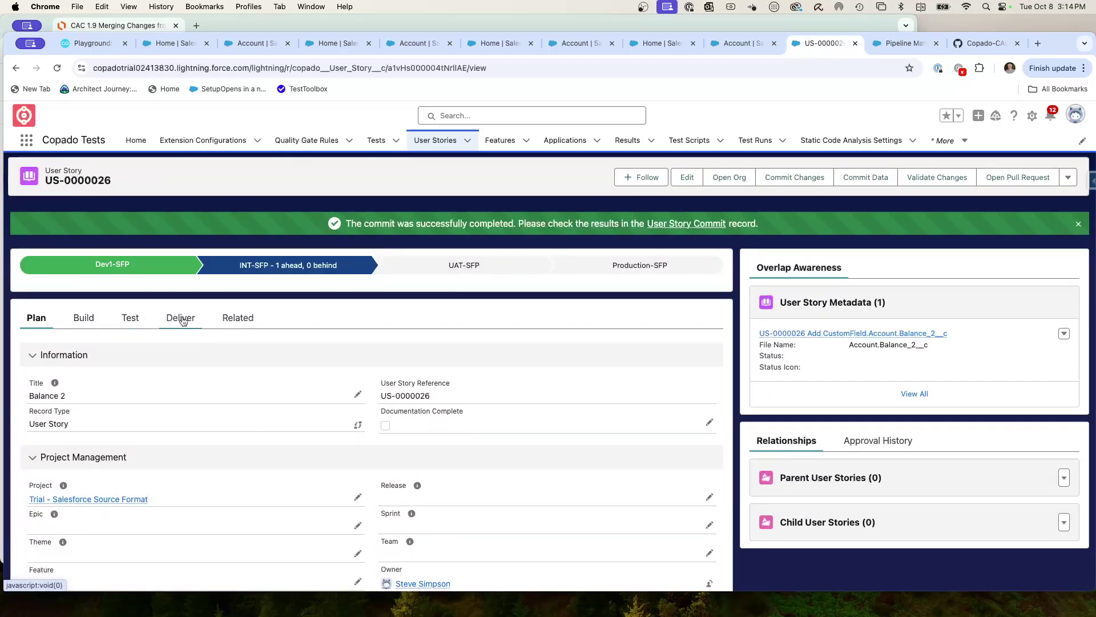
pyautogui.click(181, 318)
pyautogui.click(356, 395)
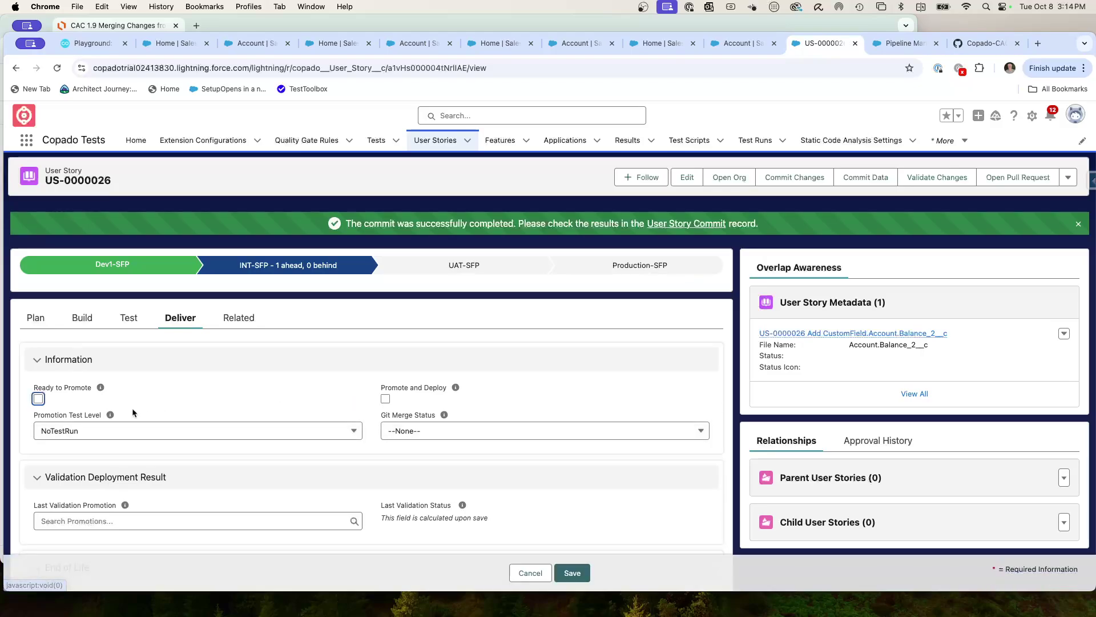
pyautogui.click(39, 398)
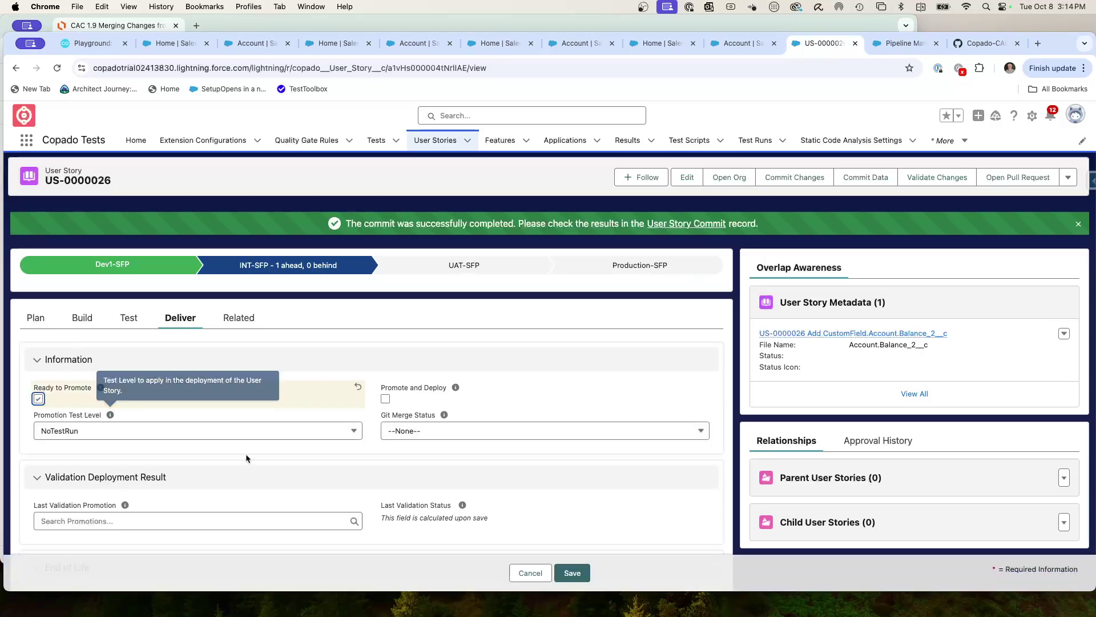
pyautogui.click(574, 571)
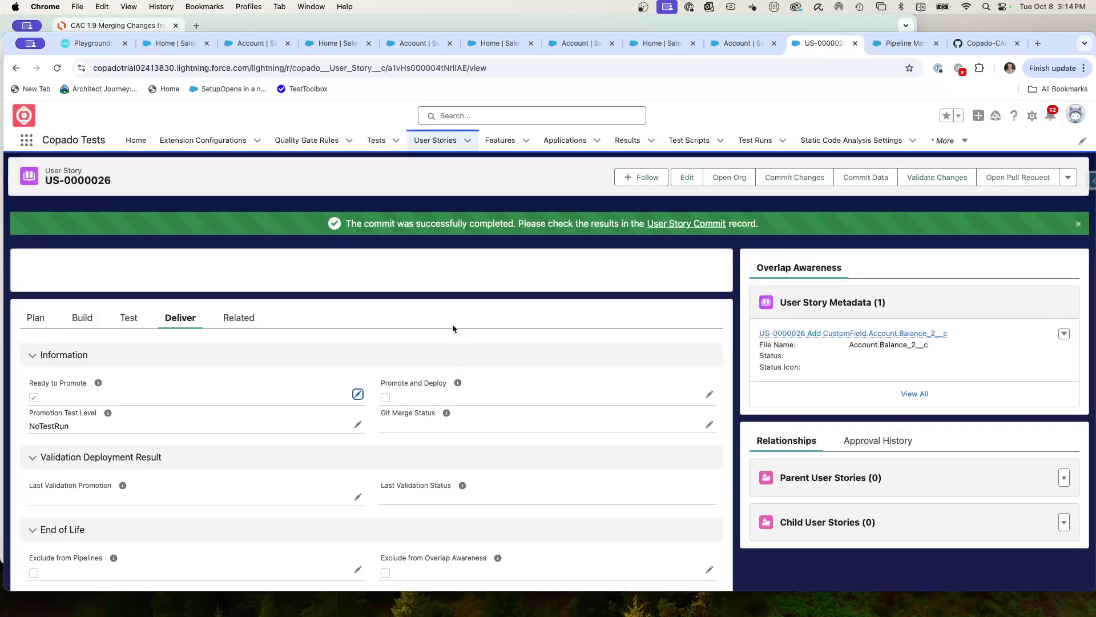
# Step: Open the Balance 3 user story, mark it Ready to Promote and save it
pyautogui.click(421, 143)
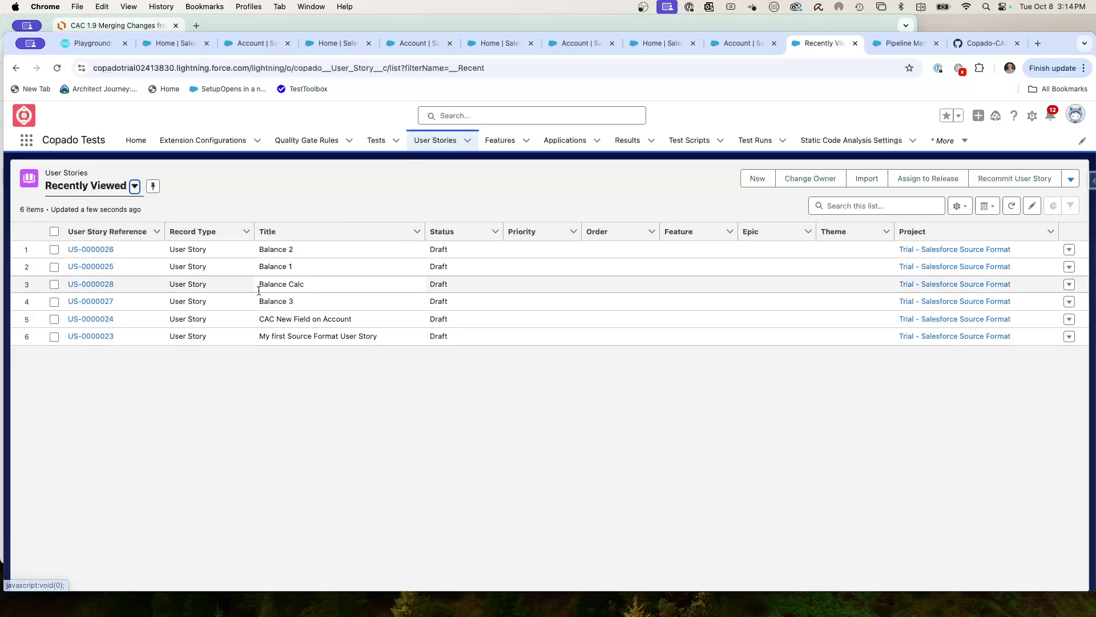
pyautogui.click(103, 306)
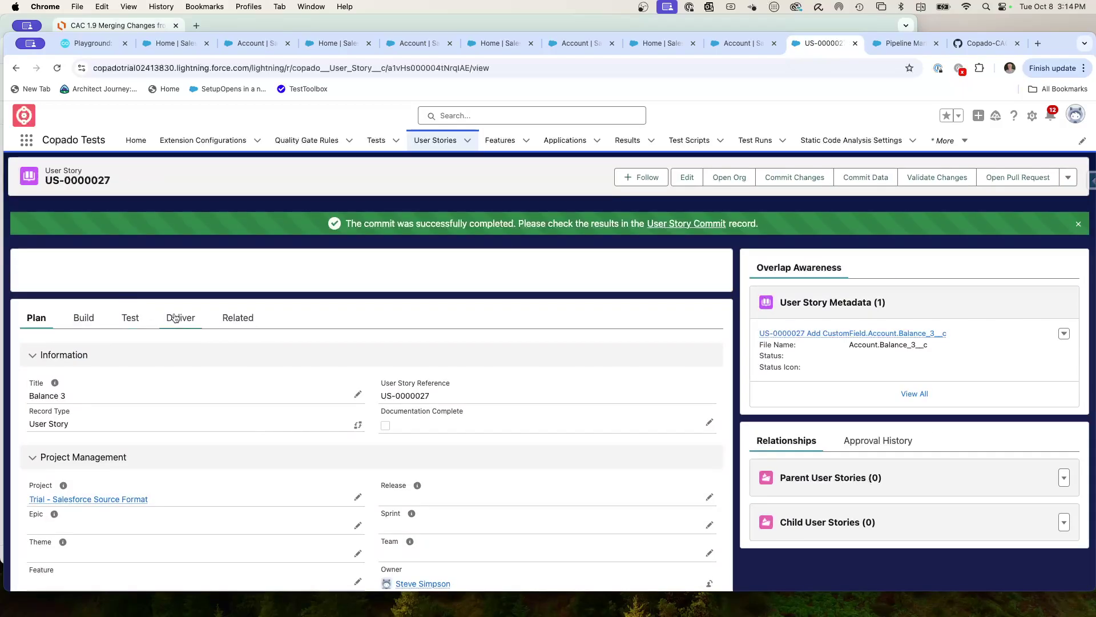
pyautogui.click(182, 318)
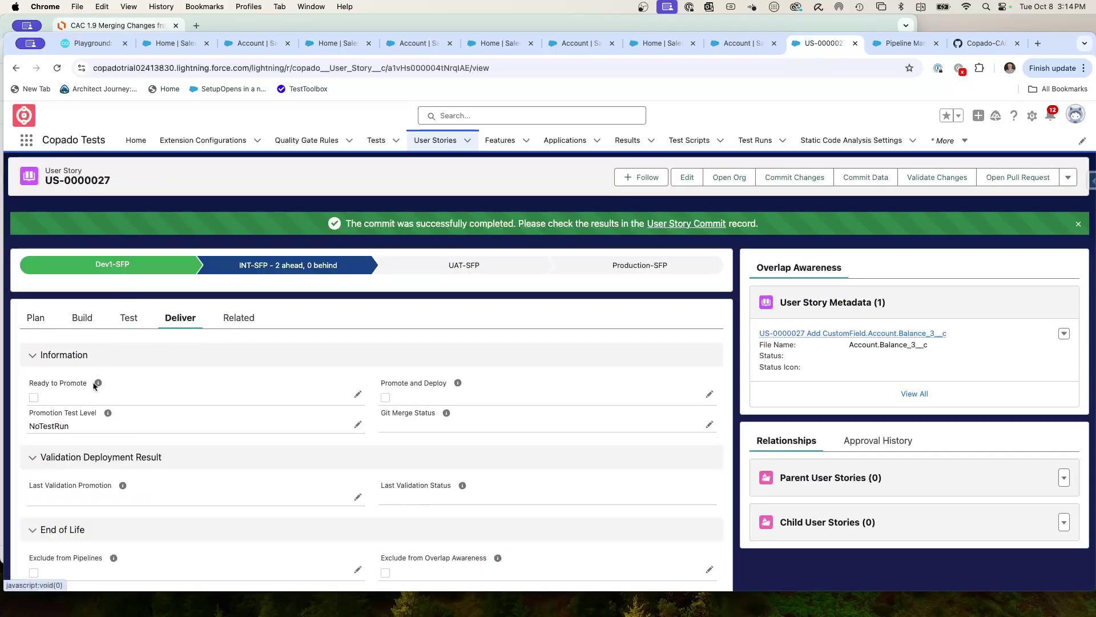
pyautogui.click(359, 394)
pyautogui.click(38, 398)
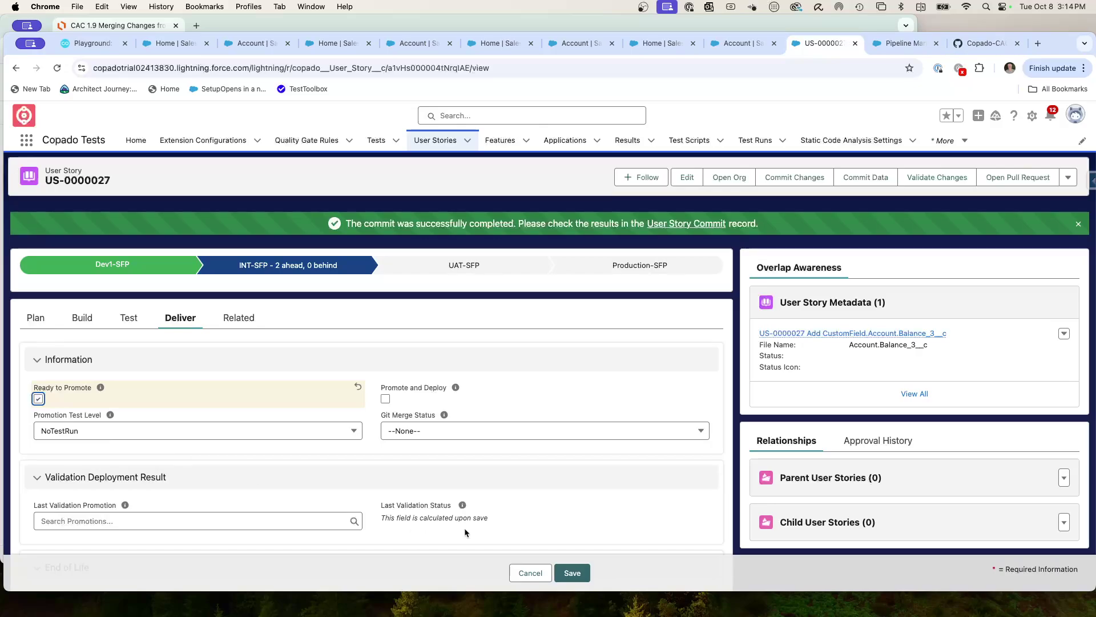
pyautogui.click(572, 573)
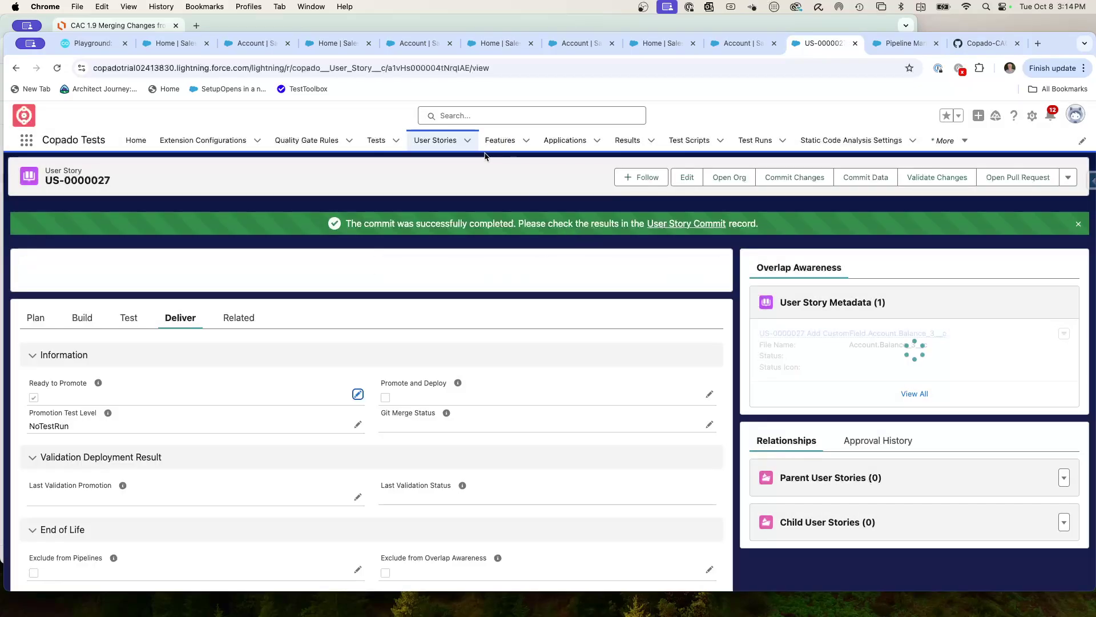
# Step: Open the Balance Calc user story, mark it Ready to Promote and save it
pyautogui.click(435, 140)
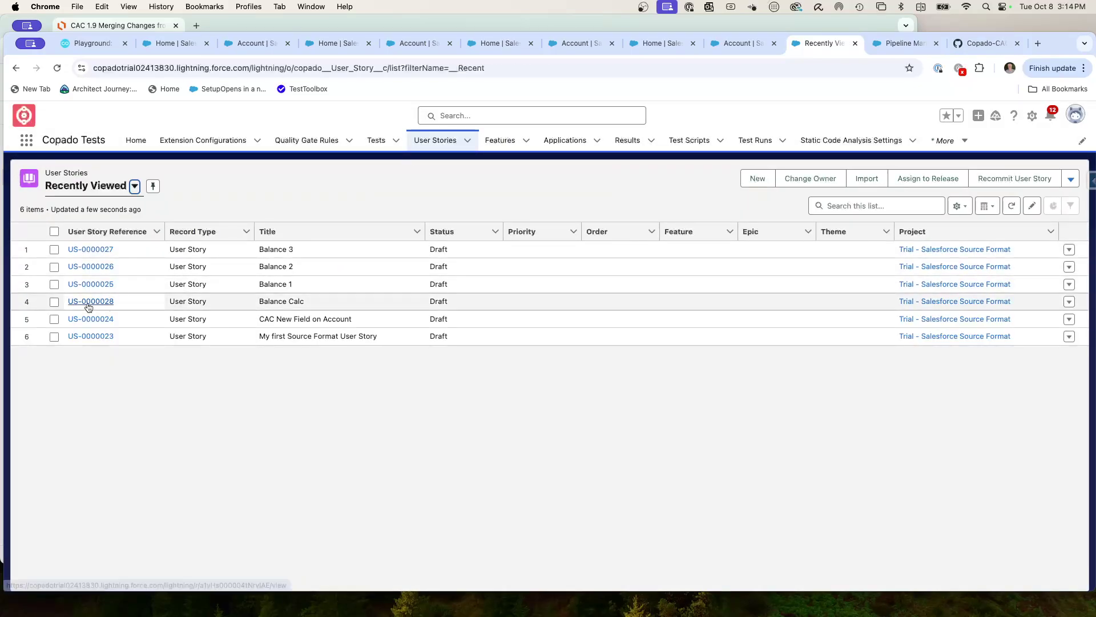
pyautogui.click(88, 305)
pyautogui.click(194, 317)
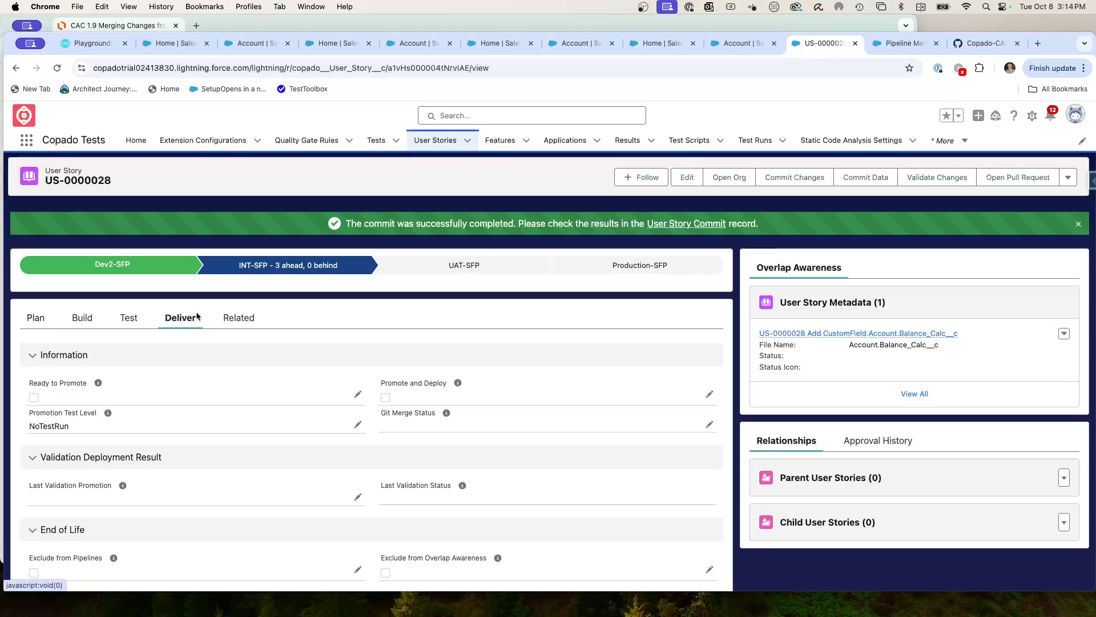
pyautogui.click(358, 394)
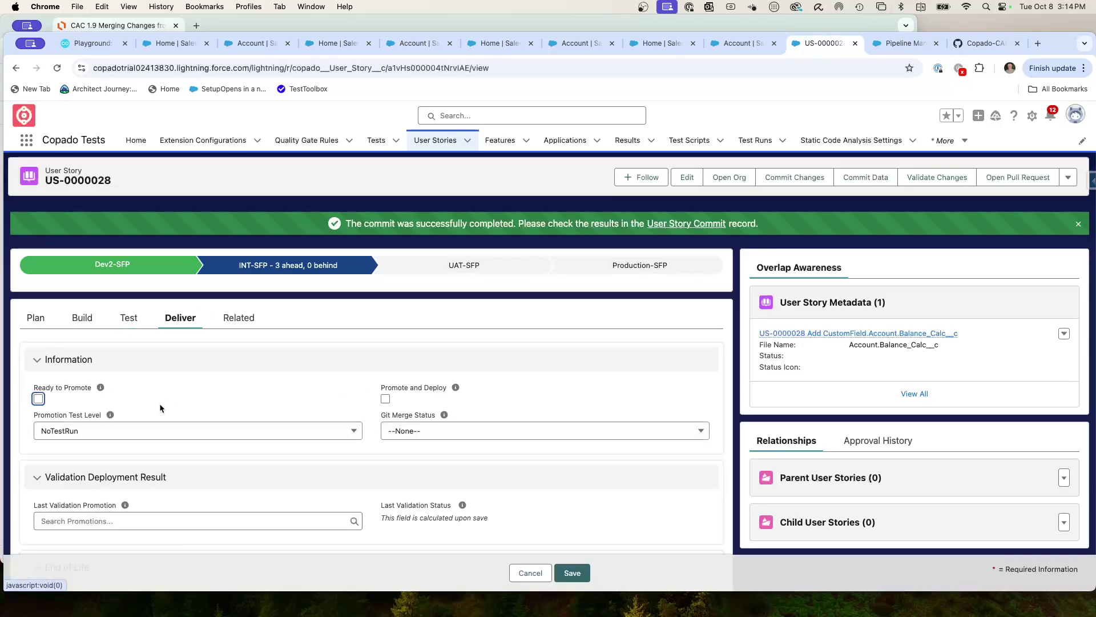
pyautogui.click(38, 399)
pyautogui.click(572, 573)
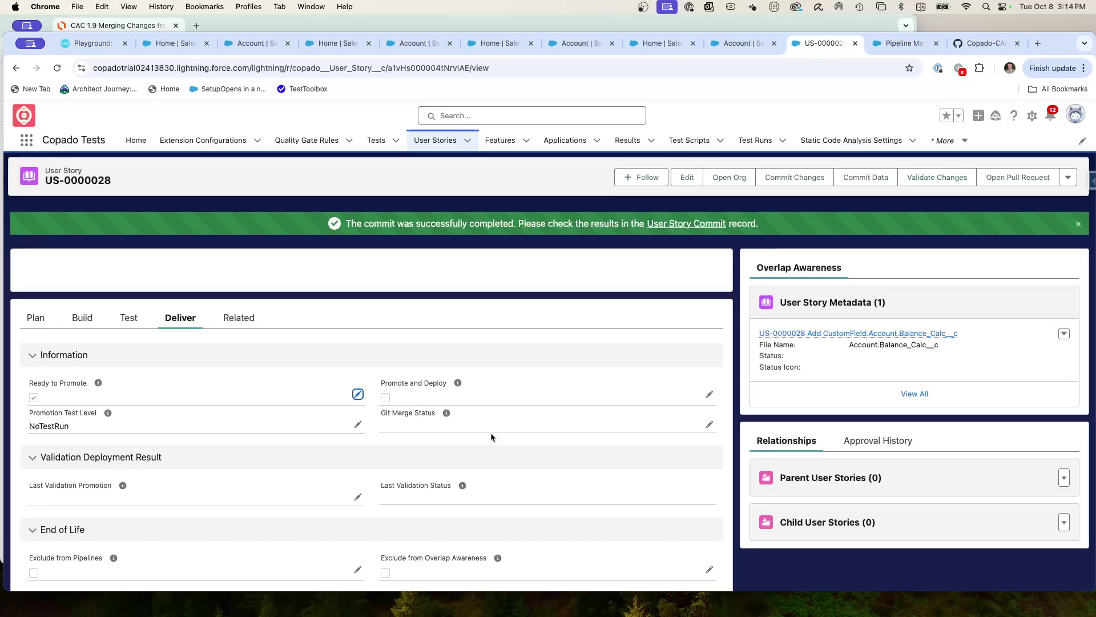
# Step: Reload Pipeline Manager, then promote and deploy the Balance 1, 2, 3 and Balance Calc user stories from INT-SFP to UAT-SFP
pyautogui.hotkey('ctrl', 'Tab')
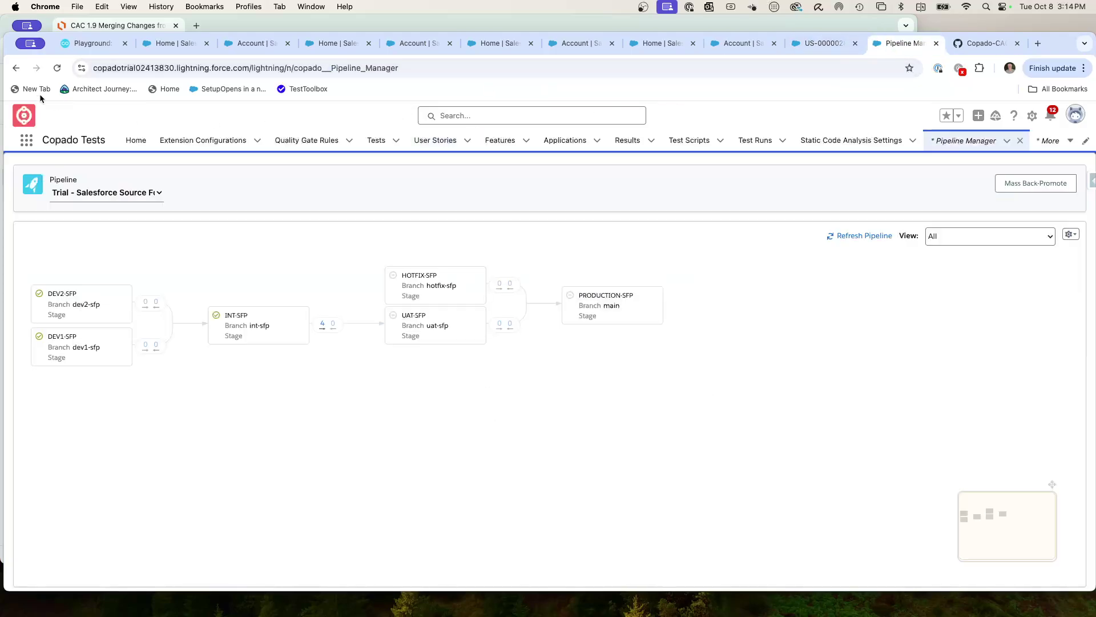
pyautogui.click(57, 68)
pyautogui.click(323, 326)
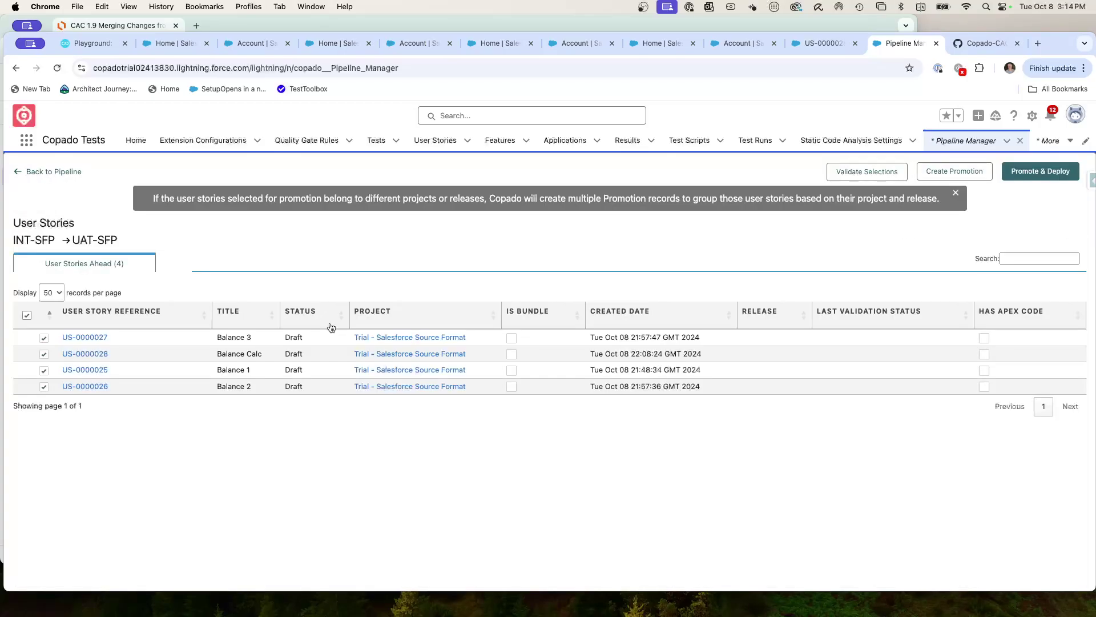
pyautogui.click(1037, 173)
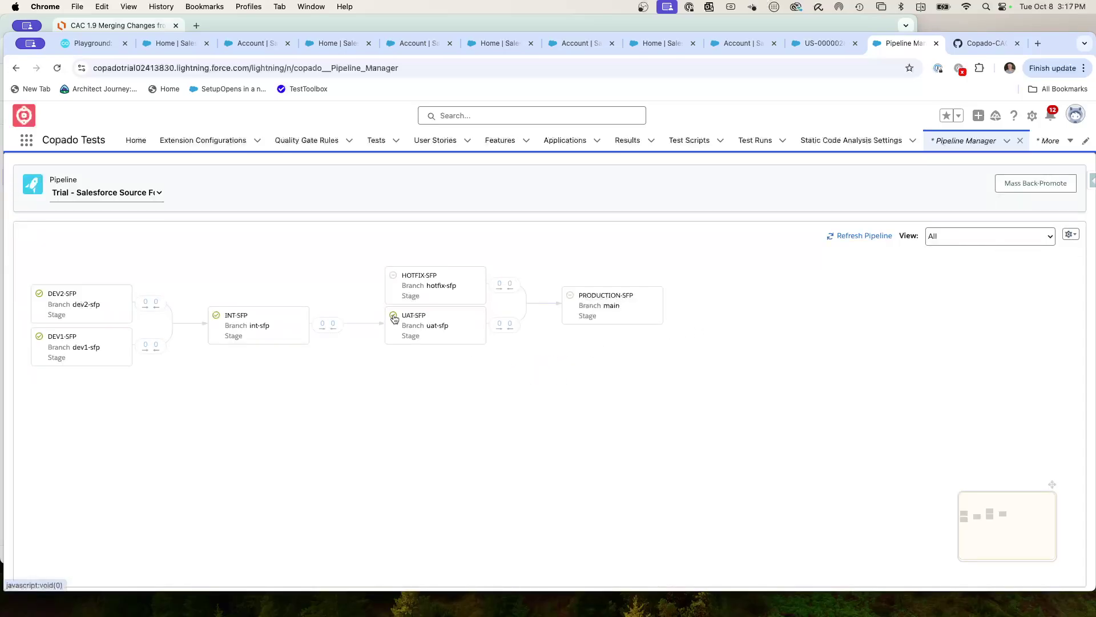
# Step: Open the UAT scratch org from the Copado playground page and go to its Setup
pyautogui.click(90, 44)
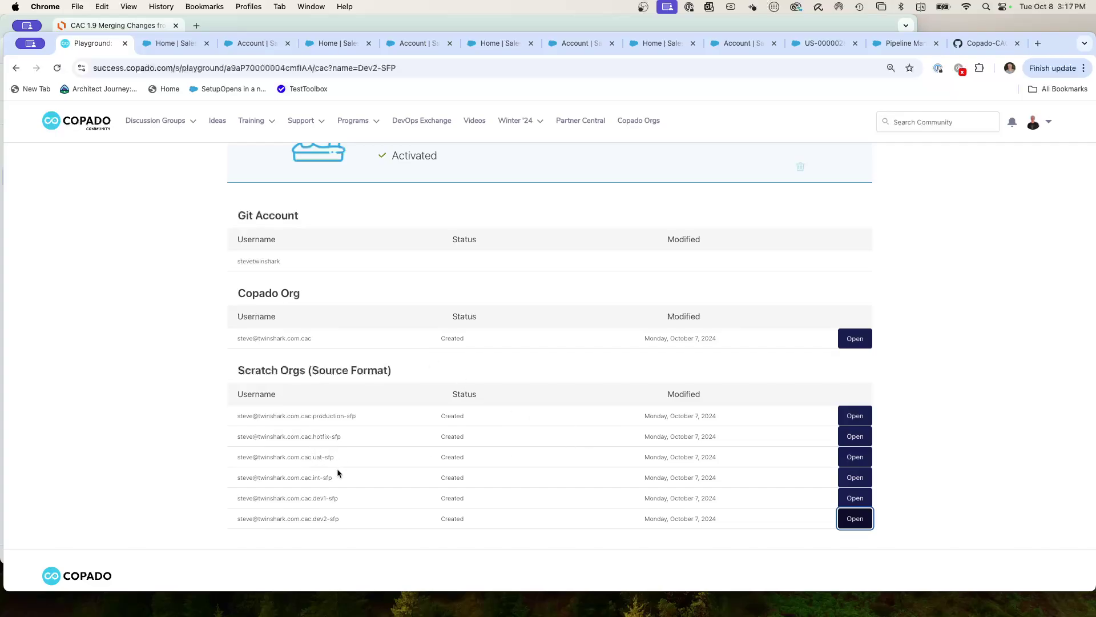
pyautogui.click(853, 457)
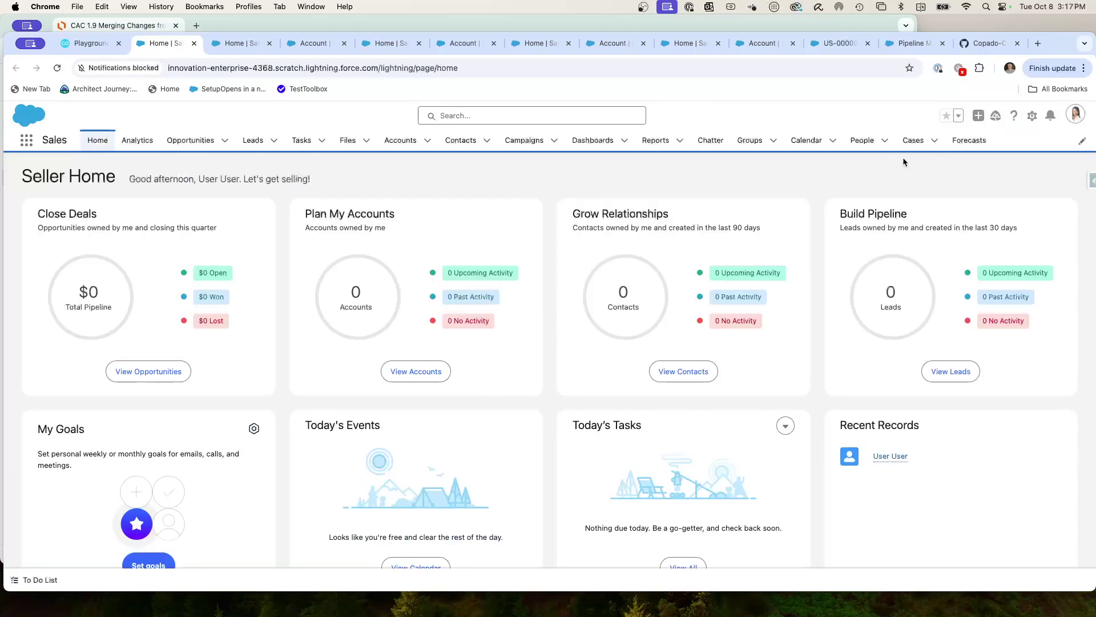
pyautogui.click(1032, 118)
pyautogui.click(948, 147)
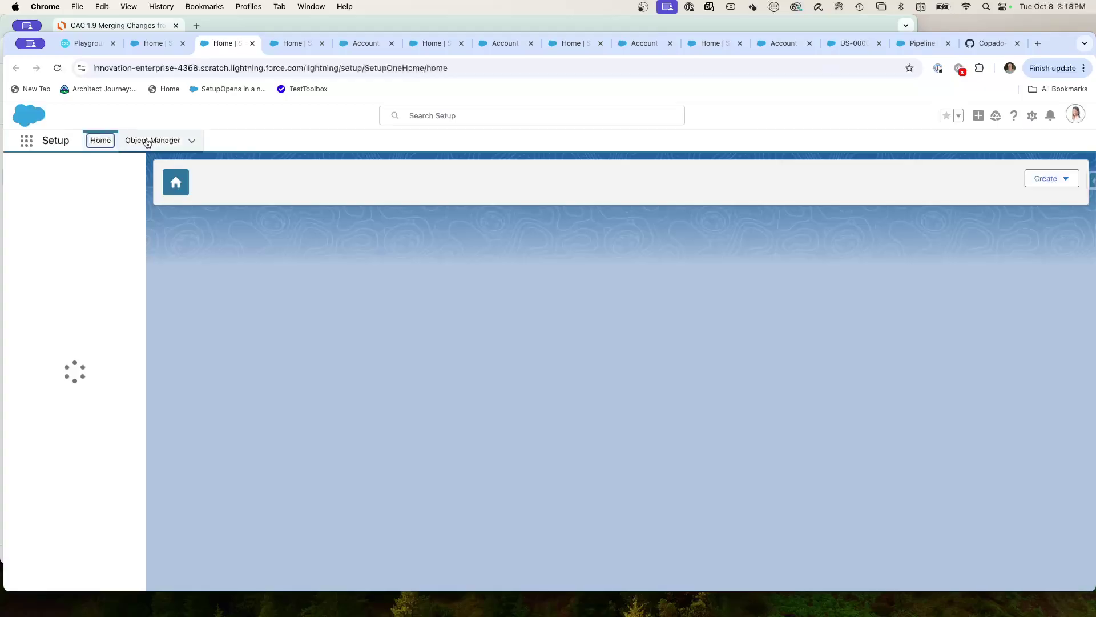
# Step: Open the Account object's Fields & Relationships in Object Manager, dismissing the site's notification request
pyautogui.click(152, 141)
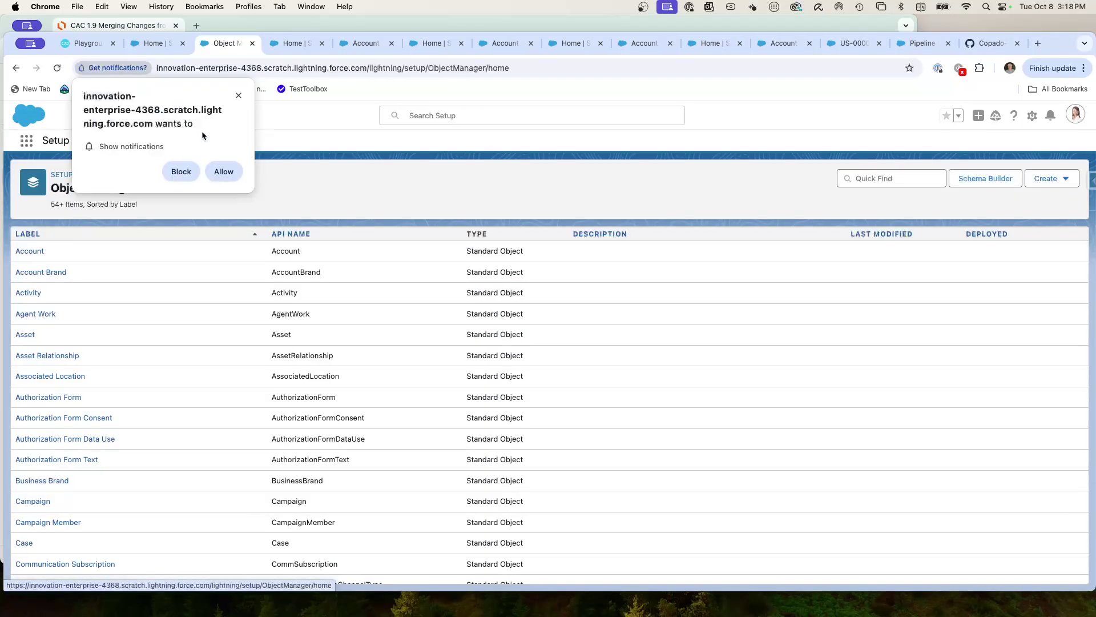
pyautogui.click(239, 96)
pyautogui.click(33, 251)
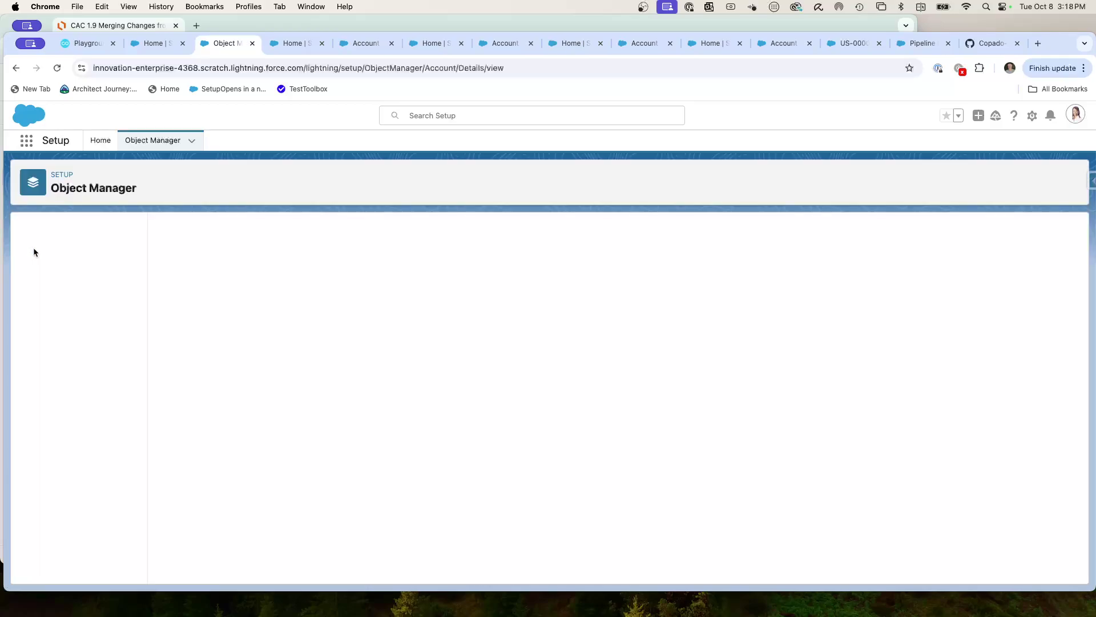
pyautogui.click(73, 261)
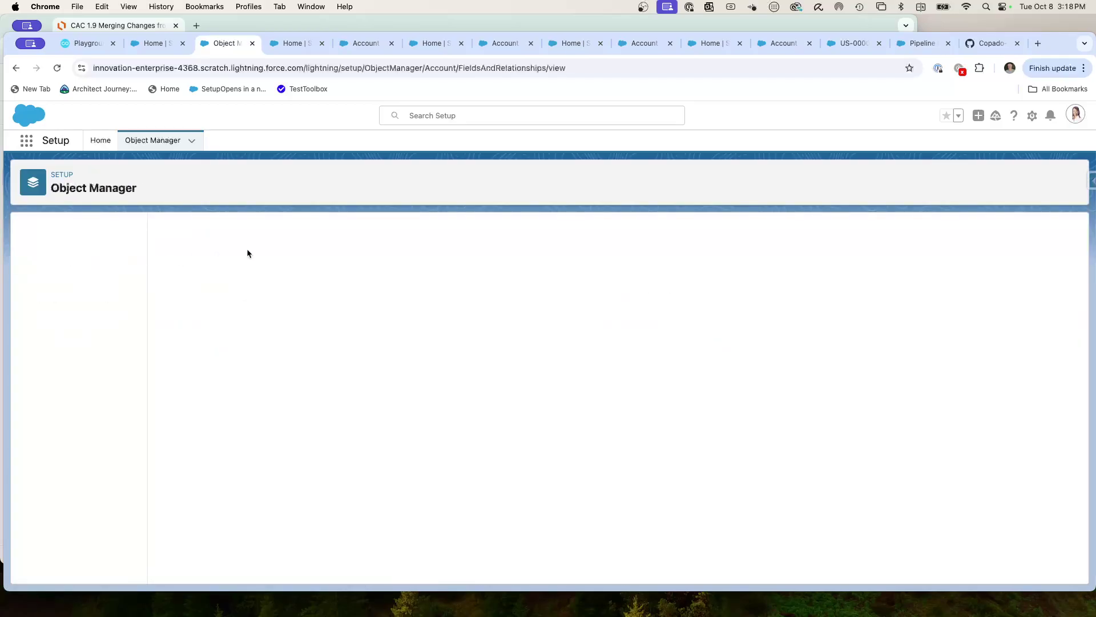